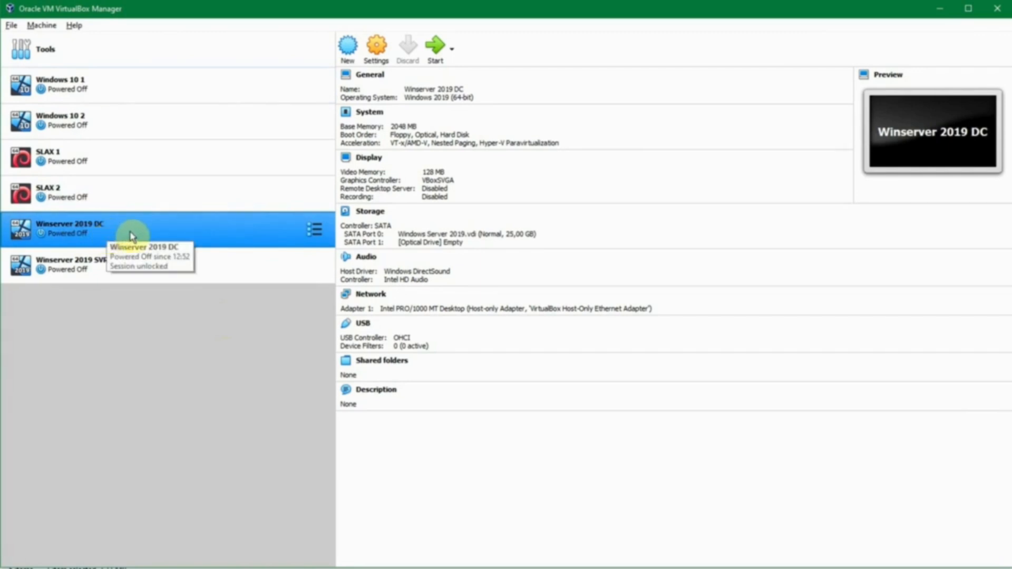
Open the Settings dialog of Winserver 2019 DC (Microsoft Windows, Windows 2019 64-bit)
{"action": "right_click", "coordinate": [161, 231]}
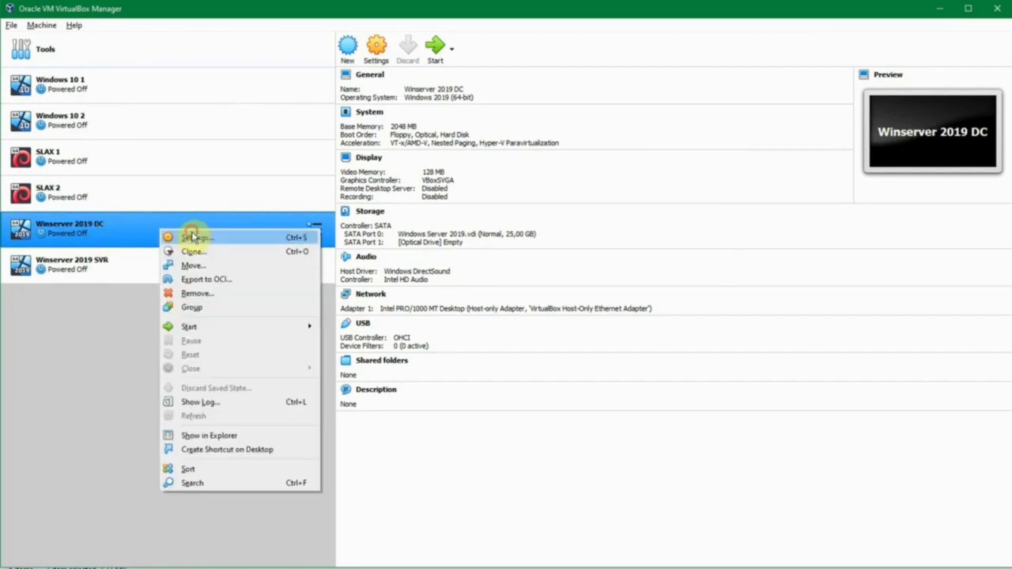
{"action": "left_click", "coordinate": [192, 238]}
{"action": "left_click", "coordinate": [495, 191]}
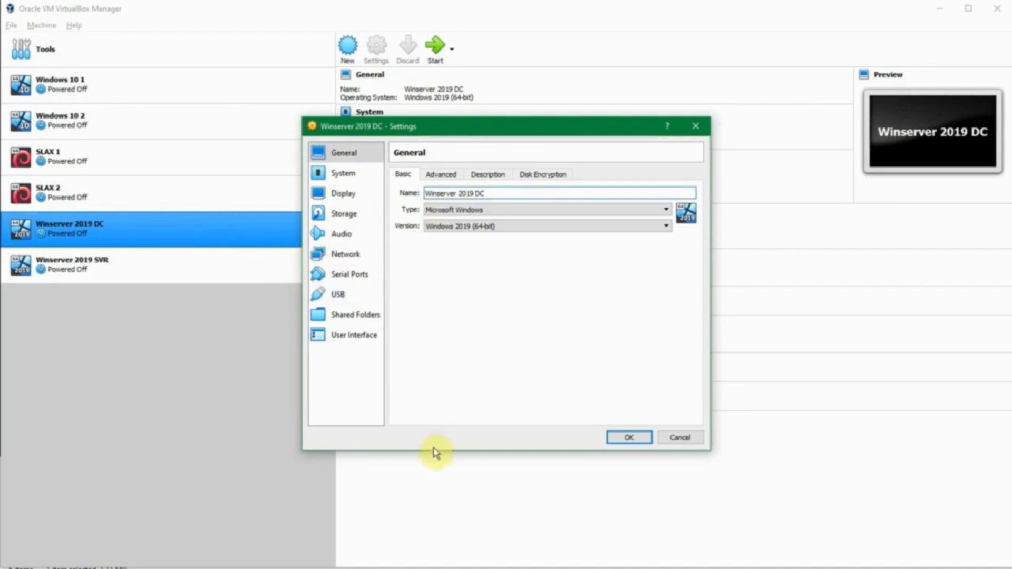
{"action": "mouse_move", "coordinate": [388, 567]}
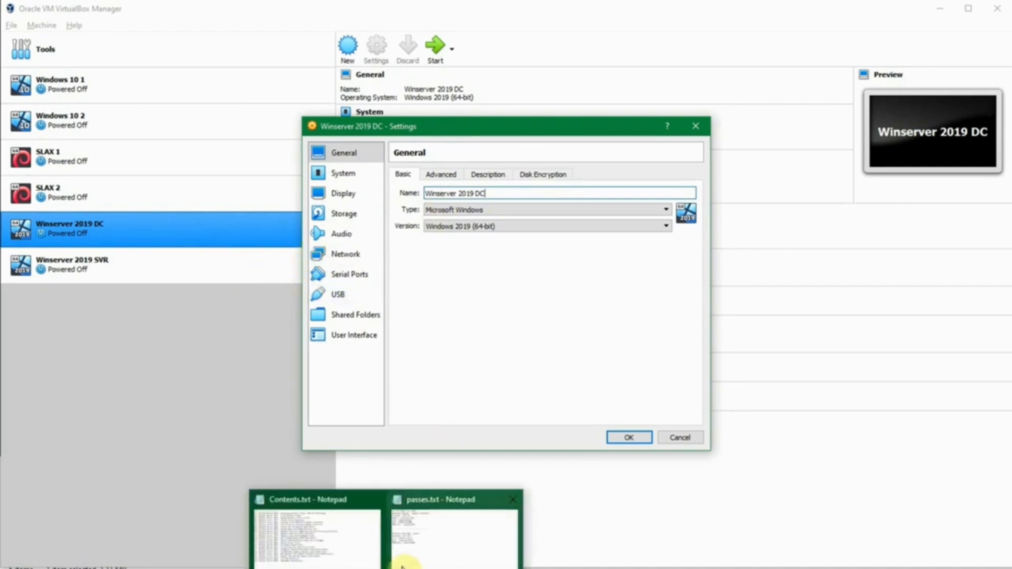
{"action": "left_click", "coordinate": [415, 554]}
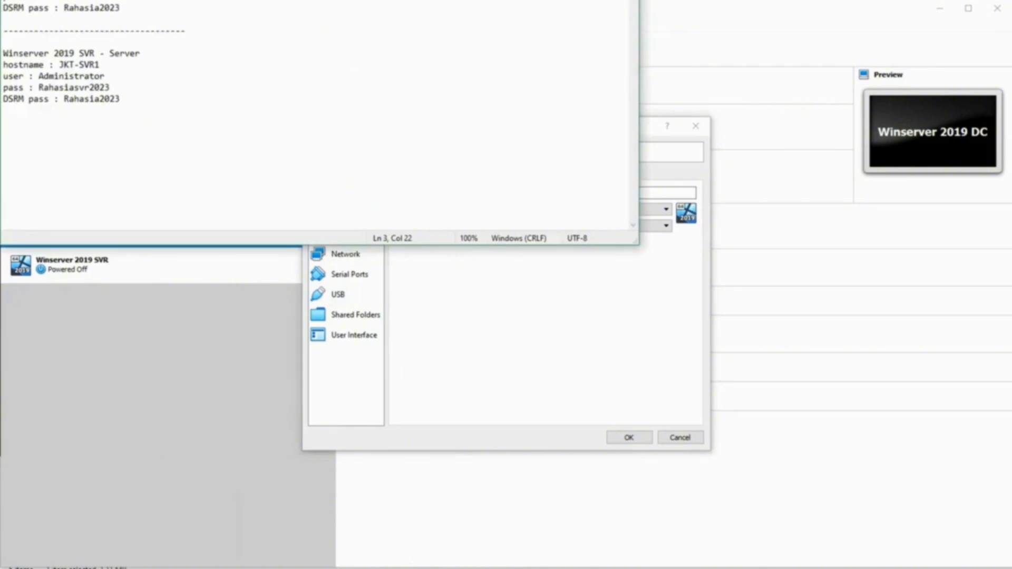
{"action": "left_click_drag", "start_coordinate": [320, 0], "coordinate": [318, 13]}
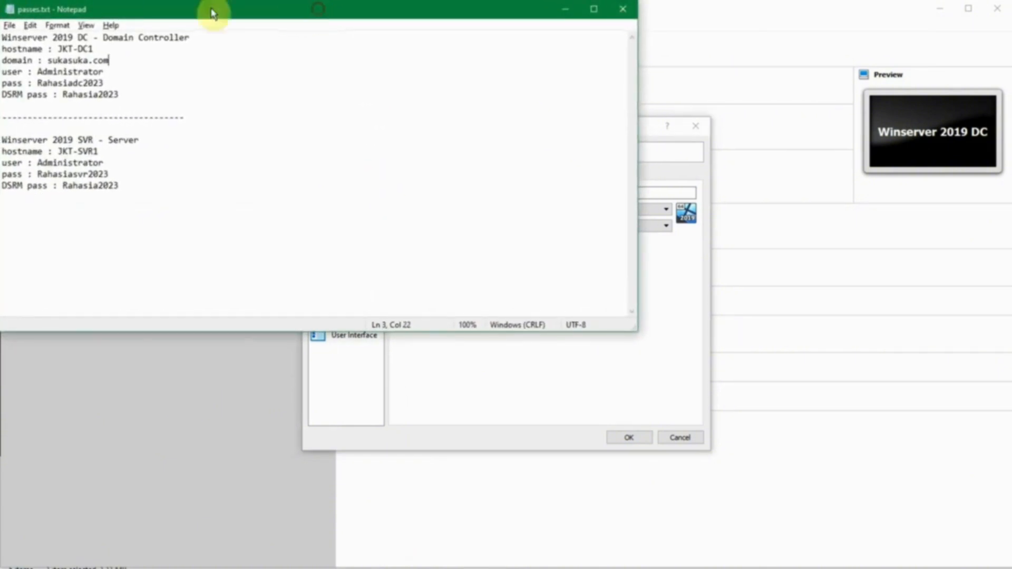
{"action": "double_click", "coordinate": [13, 37]}
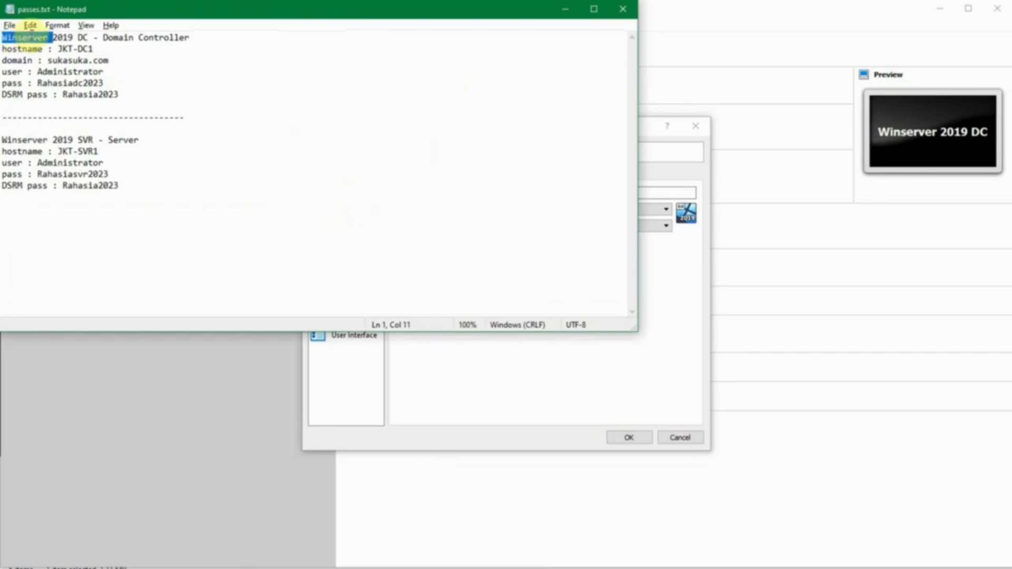
{"action": "left_click", "coordinate": [31, 36]}
{"action": "left_click_drag", "start_coordinate": [31, 36], "coordinate": [198, 43]}
{"action": "left_click", "coordinate": [129, 38]}
{"action": "left_click", "coordinate": [15, 46]}
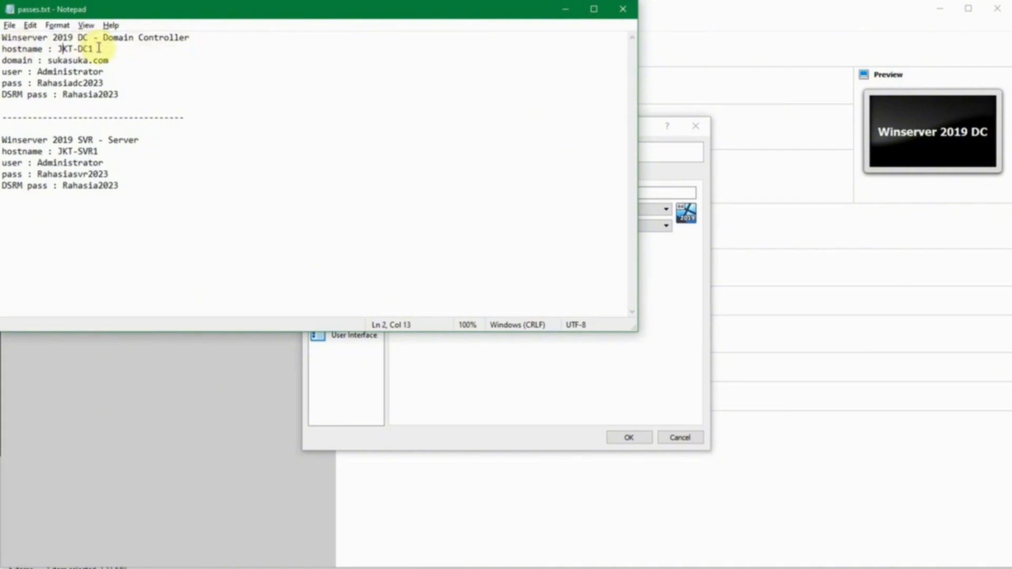
{"action": "double_click", "coordinate": [55, 60]}
{"action": "left_click", "coordinate": [56, 72]}
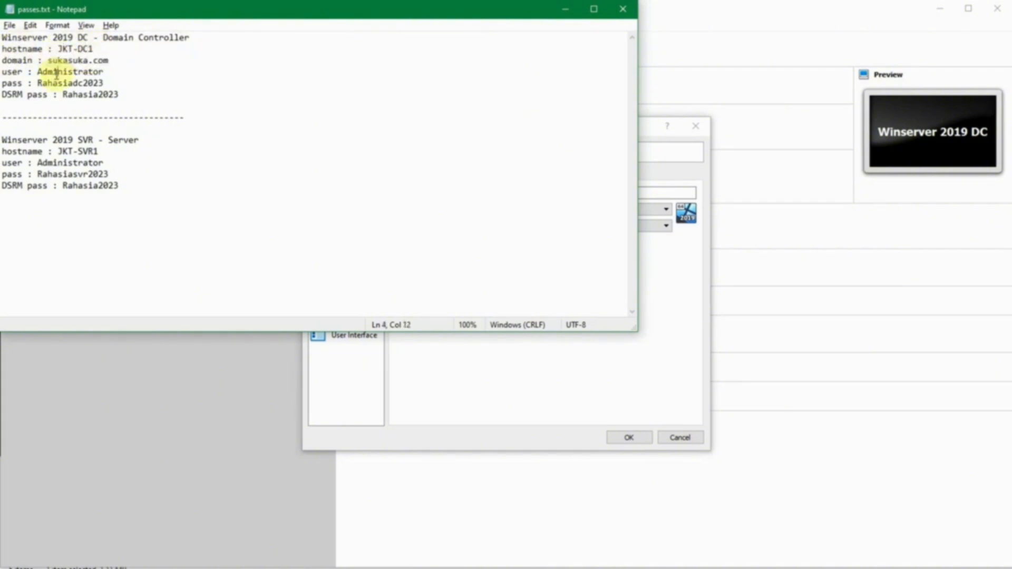
{"action": "double_click", "coordinate": [56, 72]}
{"action": "left_click", "coordinate": [55, 82]}
{"action": "double_click", "coordinate": [55, 82]}
{"action": "left_click", "coordinate": [111, 81]}
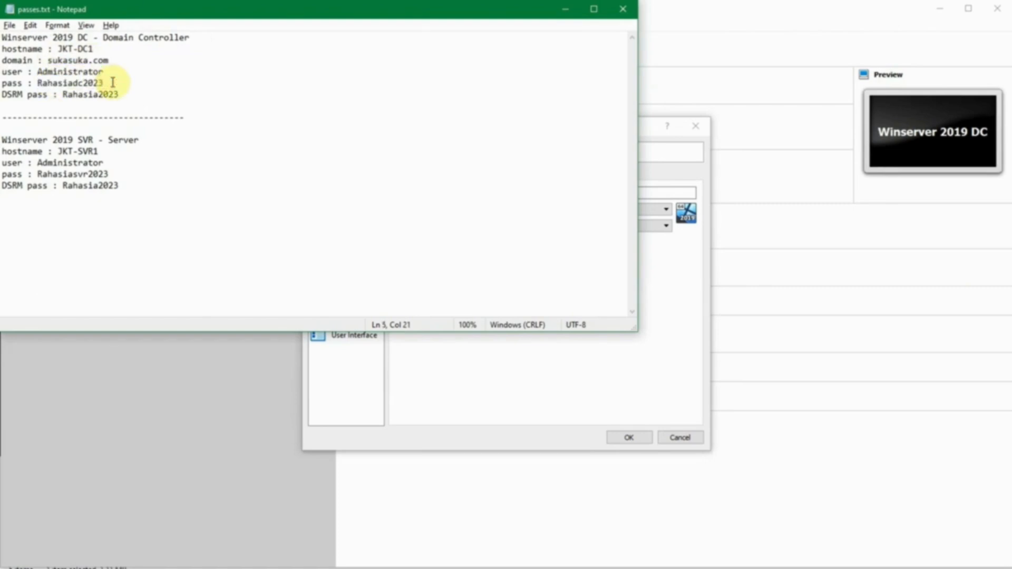
{"action": "double_click", "coordinate": [73, 94]}
{"action": "left_click", "coordinate": [131, 83]}
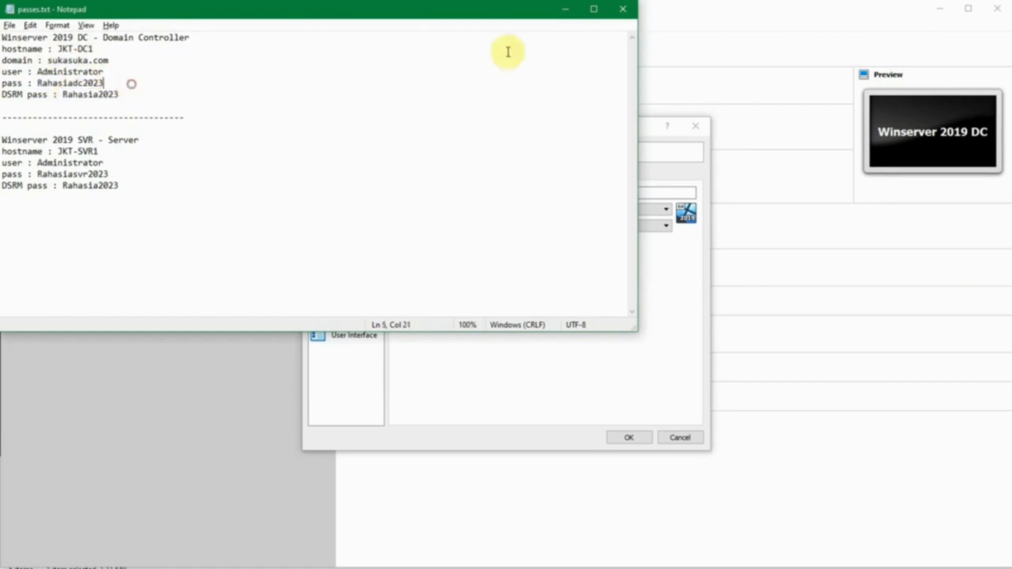
{"action": "left_click", "coordinate": [562, 18]}
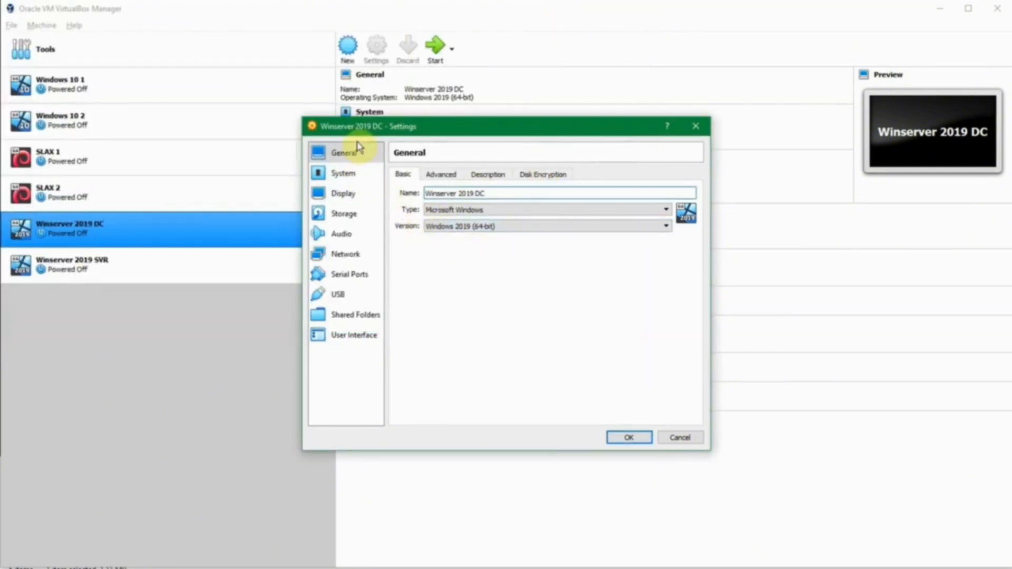
Attach network Adapter 1 to Host-only Adapter using VirtualBox Host-Only Ethernet Adapter
{"action": "left_click_drag", "start_coordinate": [359, 135], "coordinate": [355, 135]}
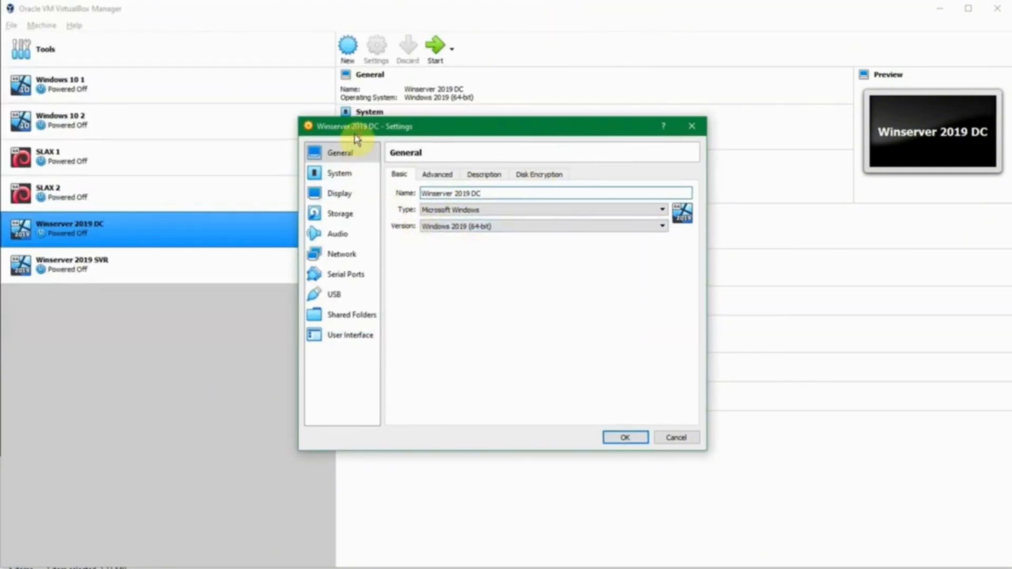
{"action": "left_click", "coordinate": [356, 257]}
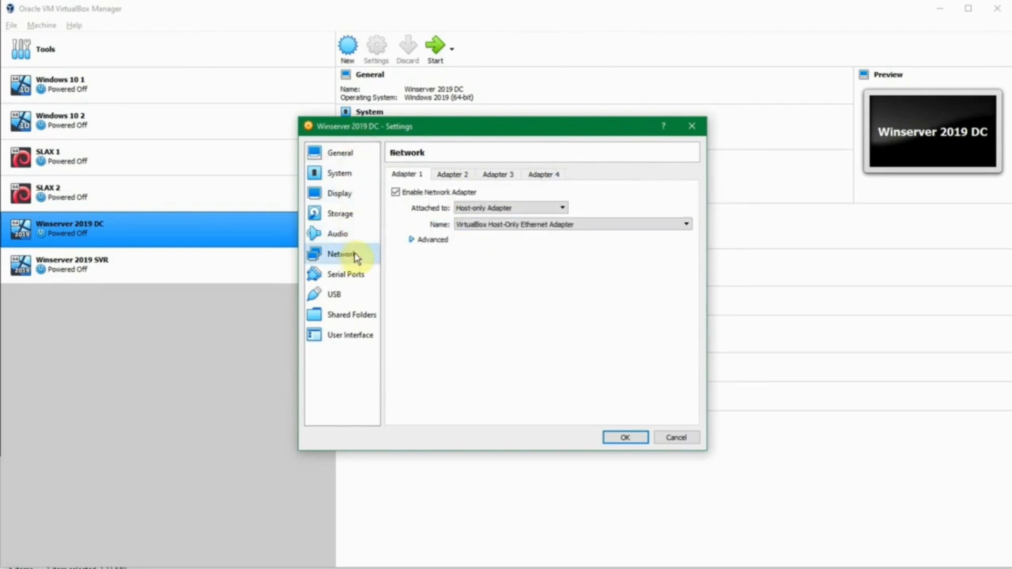
{"action": "left_click", "coordinate": [500, 210]}
{"action": "left_click", "coordinate": [500, 210]}
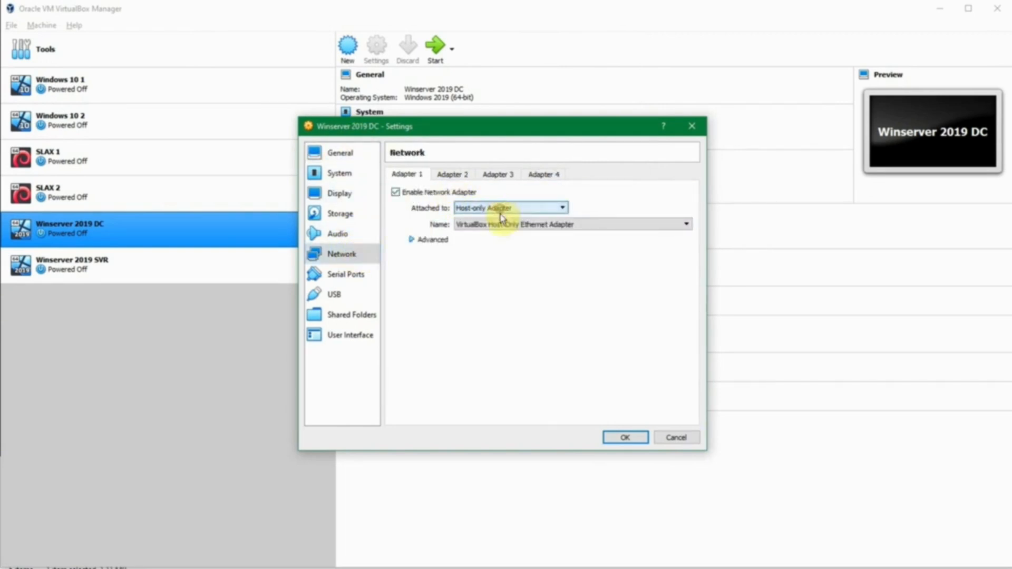
{"action": "left_click", "coordinate": [501, 225]}
{"action": "left_click", "coordinate": [501, 224]}
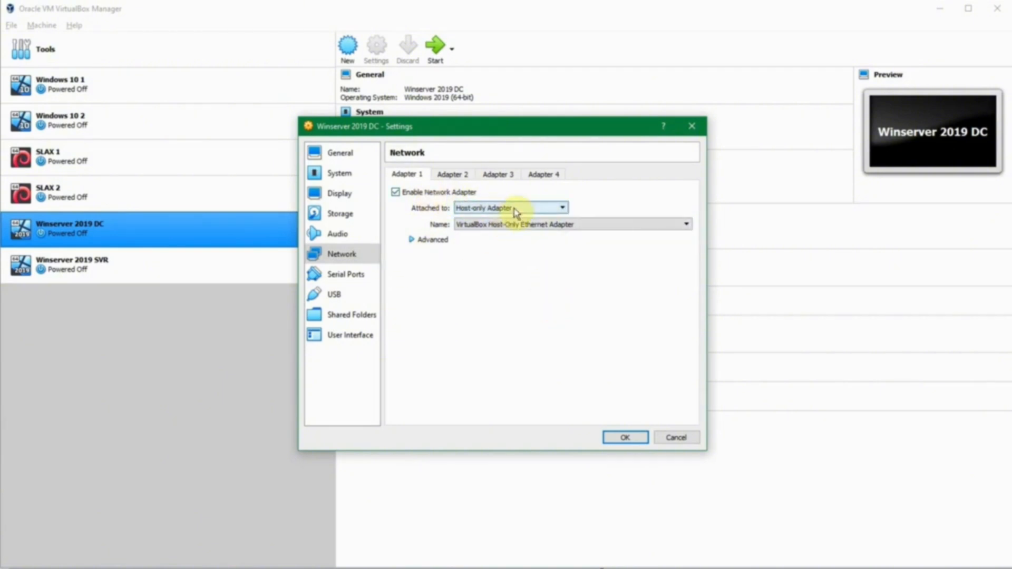
Apply the settings, confirm the host-only DHCP range 192.168.56.101–254, and start Winserver 2019 DC
{"action": "left_click", "coordinate": [515, 225]}
{"action": "left_click", "coordinate": [11, 25]}
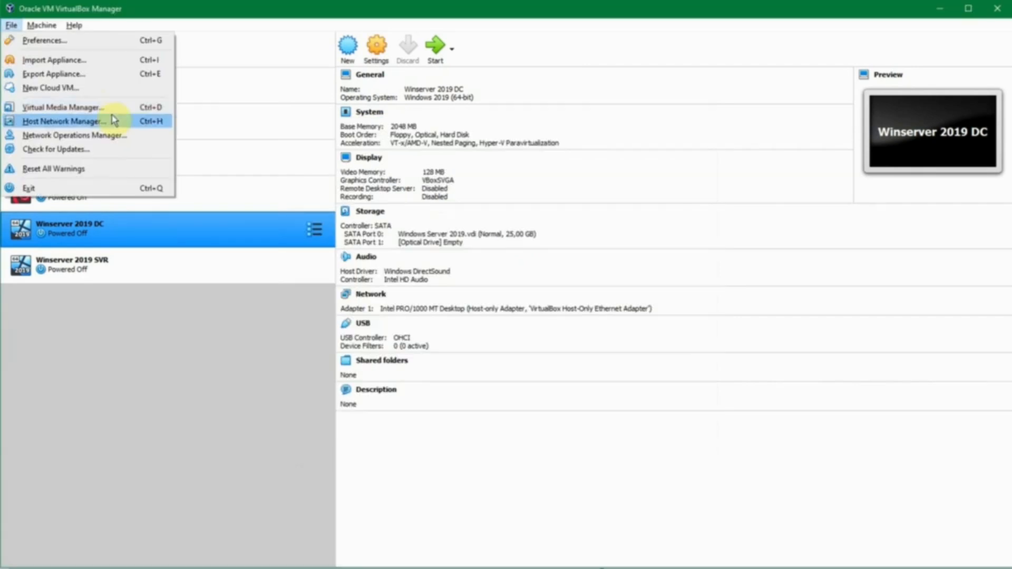
{"action": "left_click", "coordinate": [113, 122]}
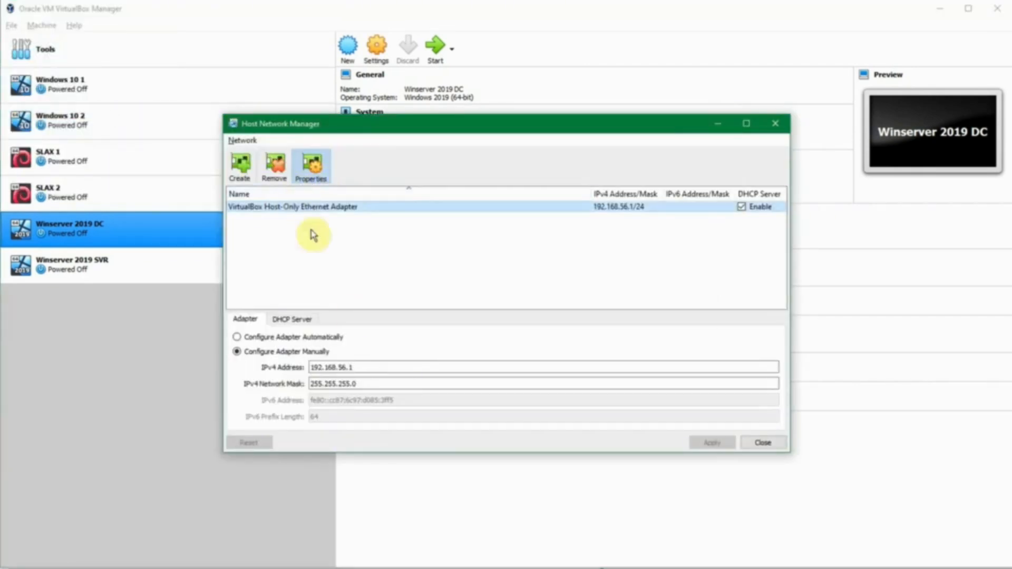
{"action": "left_click", "coordinate": [303, 321]}
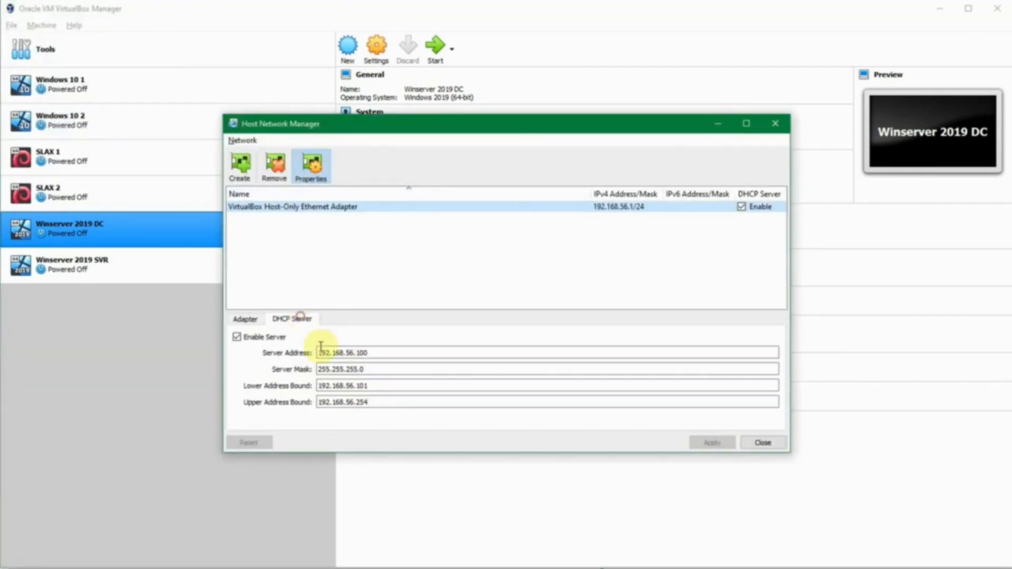
{"action": "left_click", "coordinate": [327, 386]}
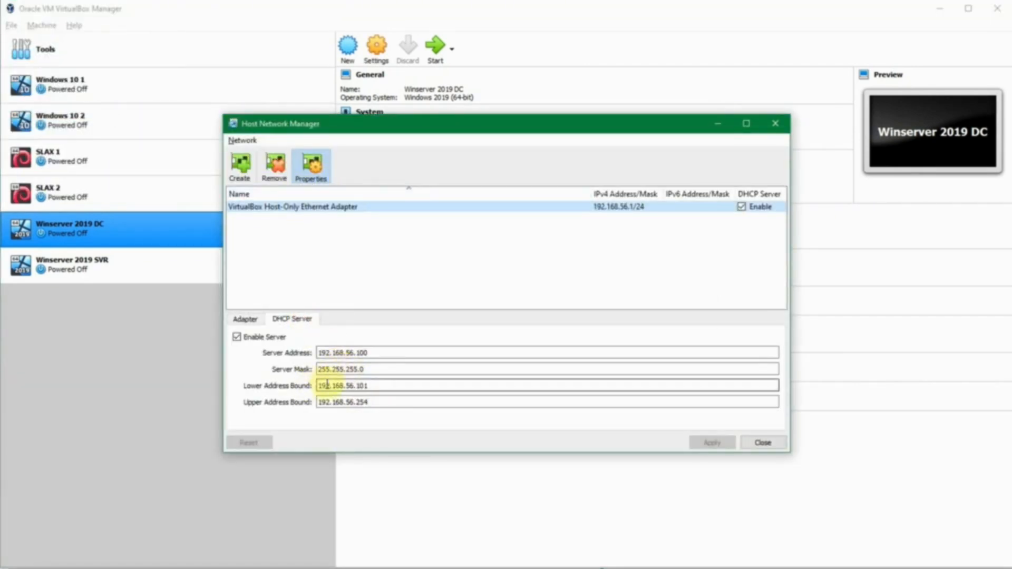
{"action": "left_click", "coordinate": [371, 388]}
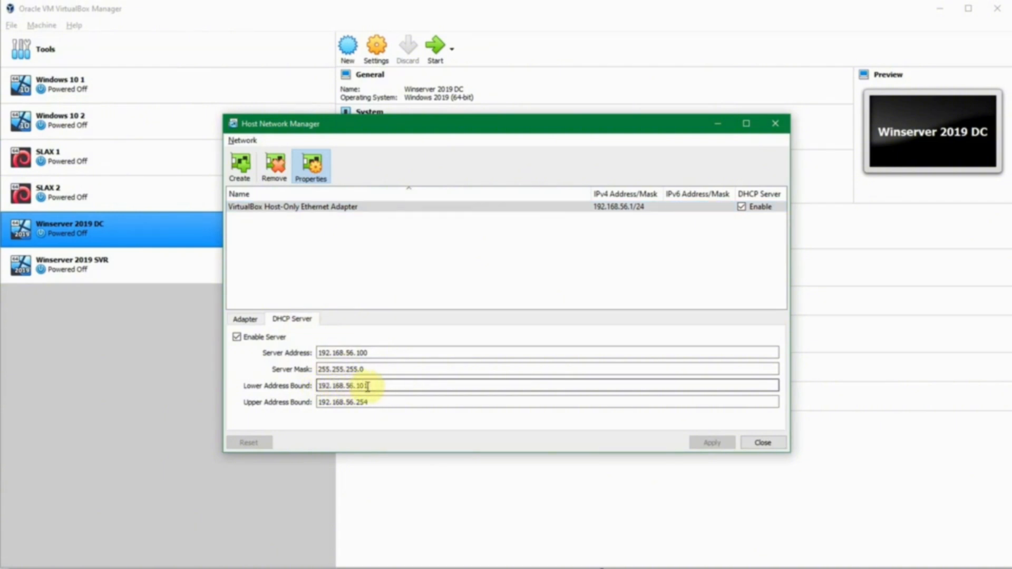
{"action": "key", "text": "Escape"}
{"action": "left_click", "coordinate": [435, 51]}
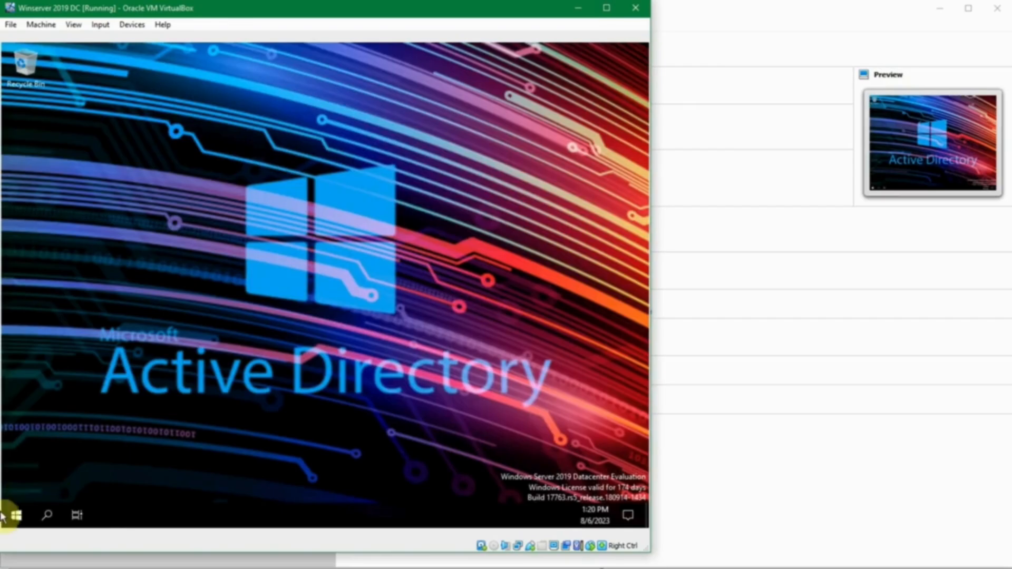
Search for 'computer' and launch Computer Management
{"action": "left_click", "coordinate": [17, 515]}
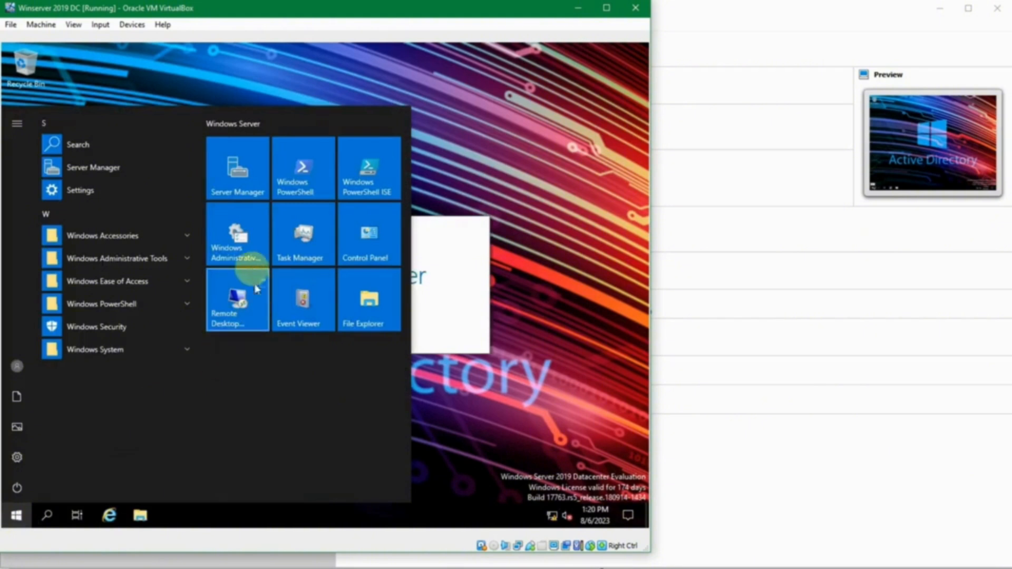
{"action": "type", "text": "co"}
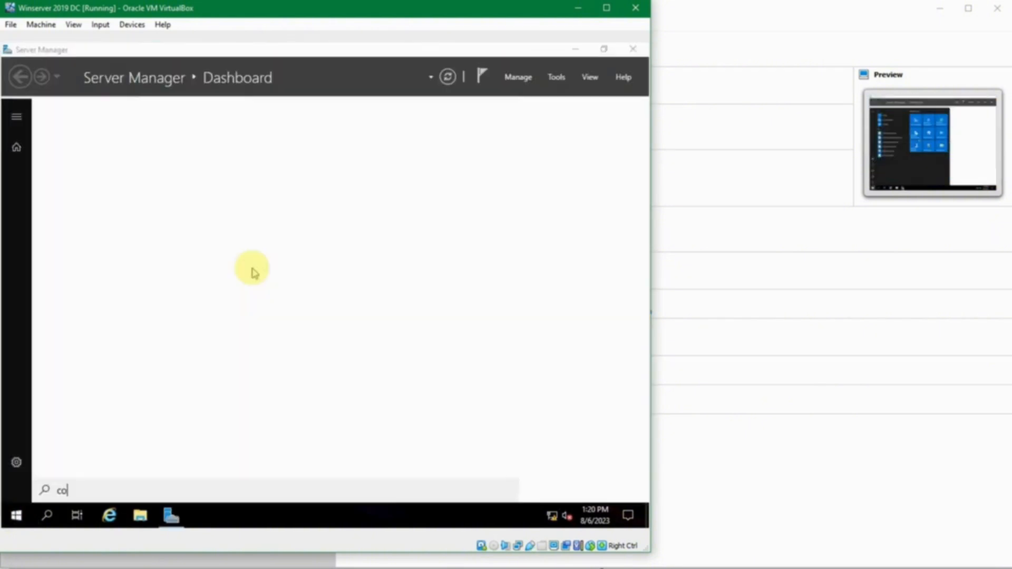
{"action": "key", "text": "Return"}
{"action": "type", "text": "computer"}
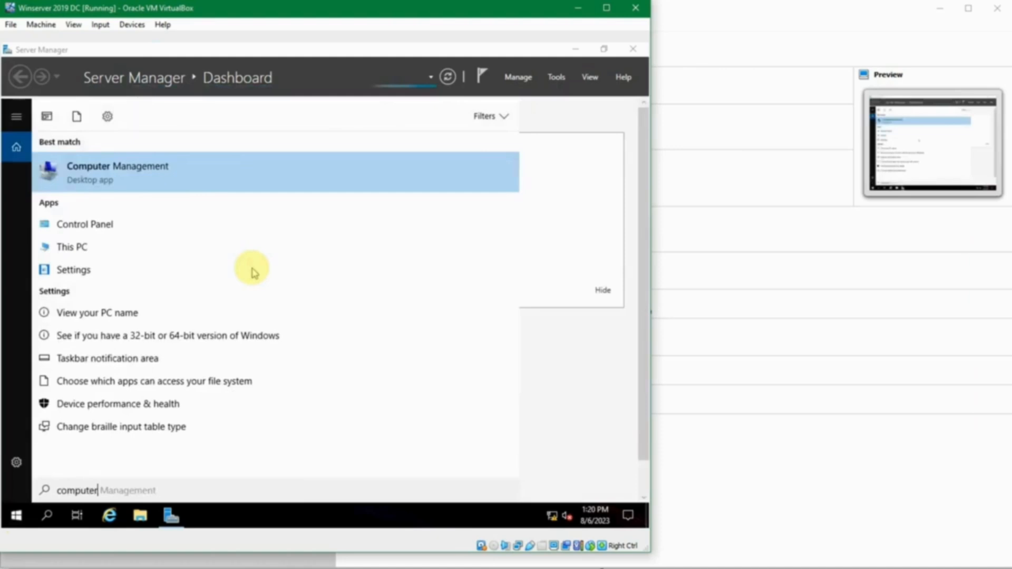
{"action": "key", "text": "Return"}
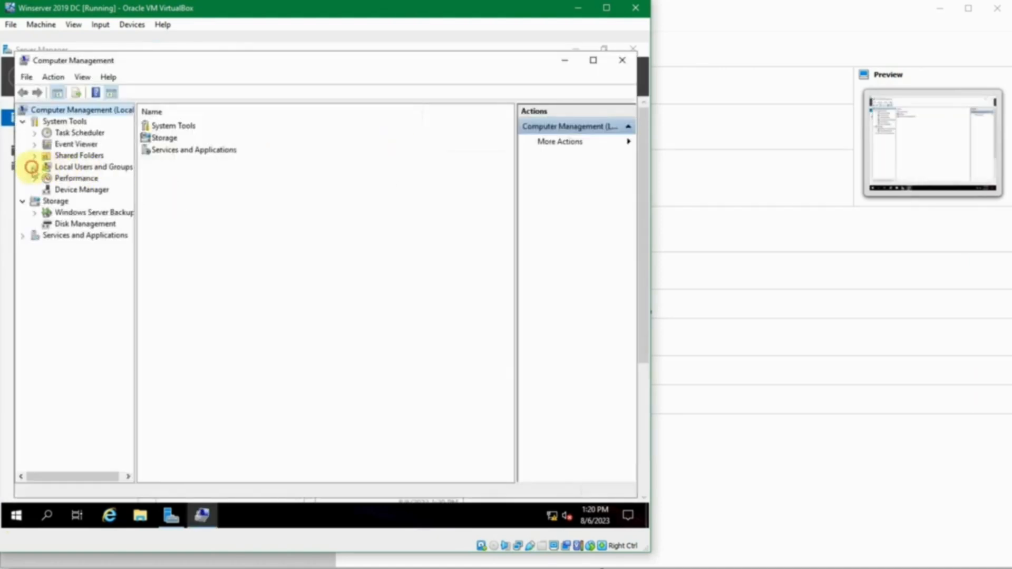
Reset the local Administrator password to the DC password from the notes, then close Computer Management
{"action": "left_click", "coordinate": [32, 167]}
{"action": "left_click", "coordinate": [62, 179]}
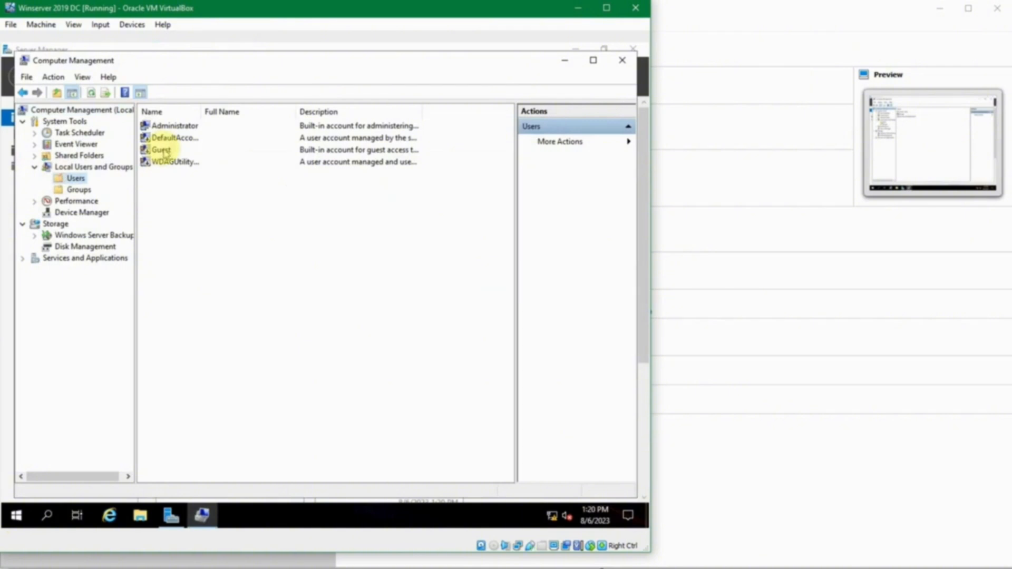
{"action": "right_click", "coordinate": [173, 126]}
{"action": "left_click", "coordinate": [194, 136]}
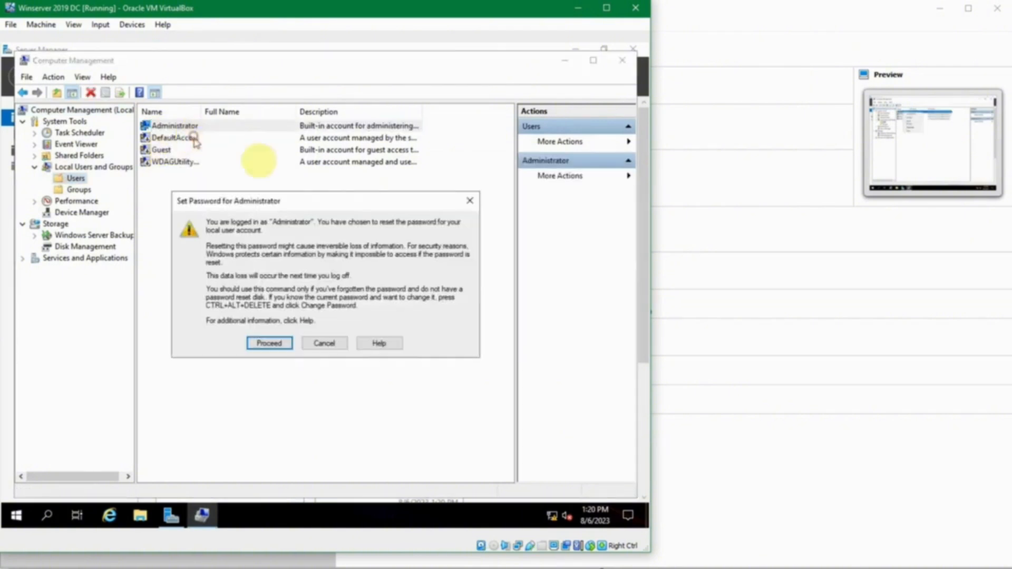
{"action": "left_click", "coordinate": [270, 343]}
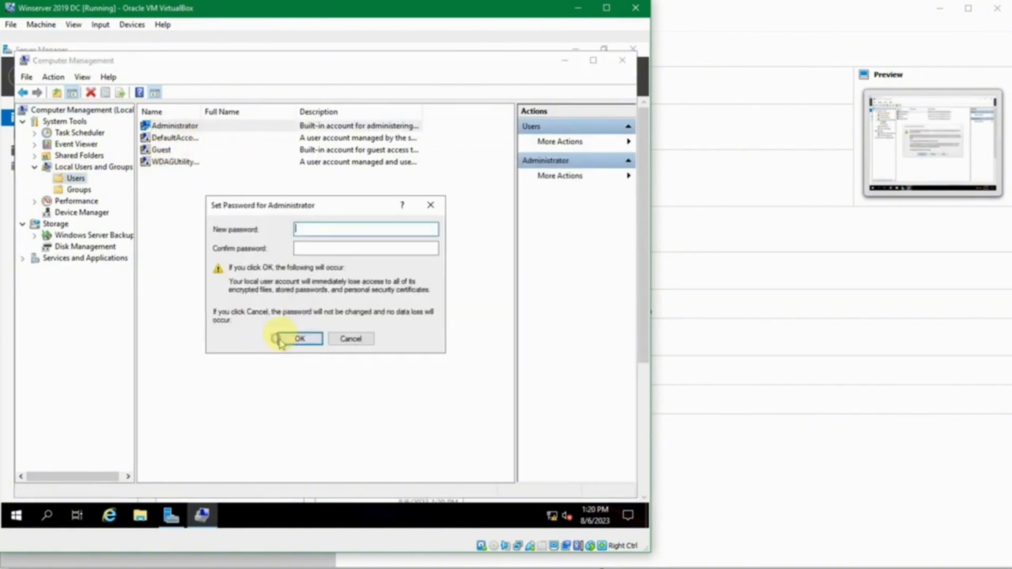
{"action": "left_click", "coordinate": [487, 568]}
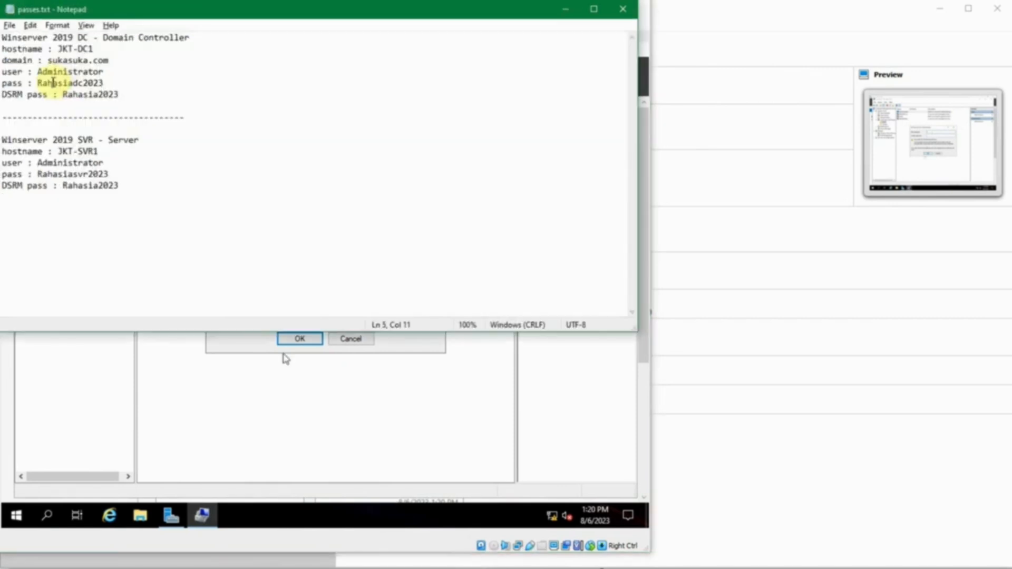
{"action": "double_click", "coordinate": [54, 84]}
{"action": "left_click", "coordinate": [565, 9]}
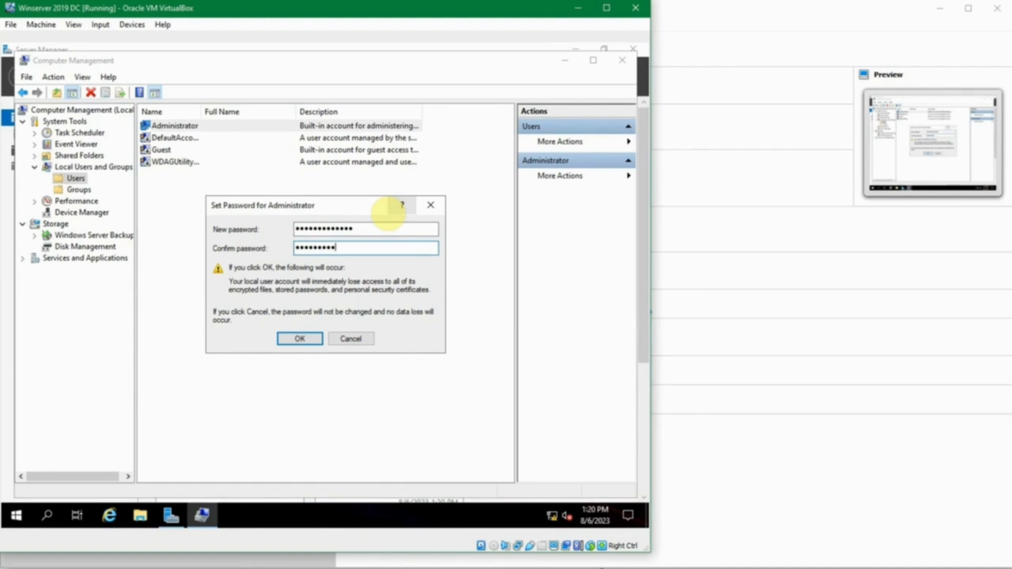
{"action": "left_click", "coordinate": [298, 339]}
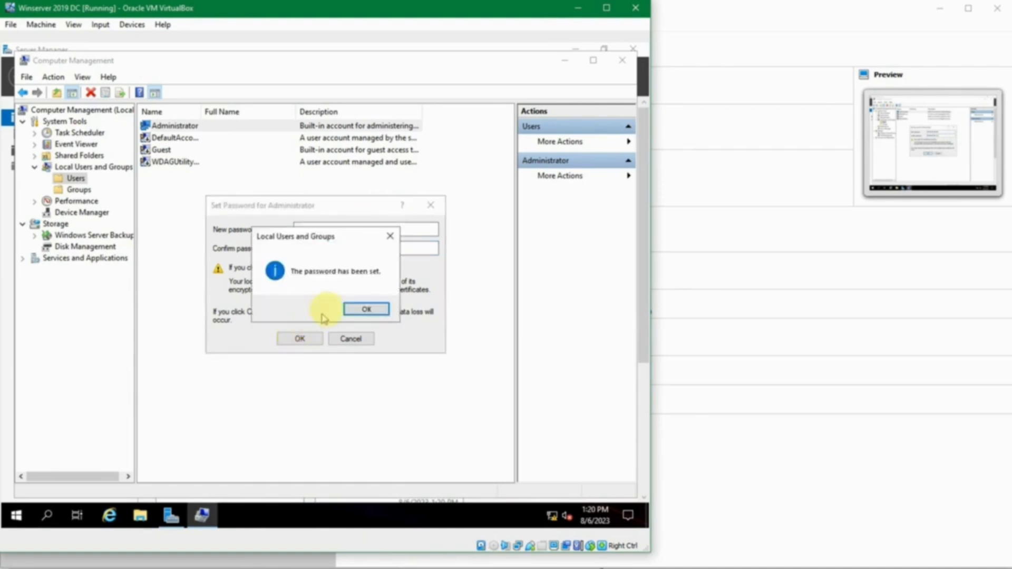
{"action": "left_click", "coordinate": [364, 309]}
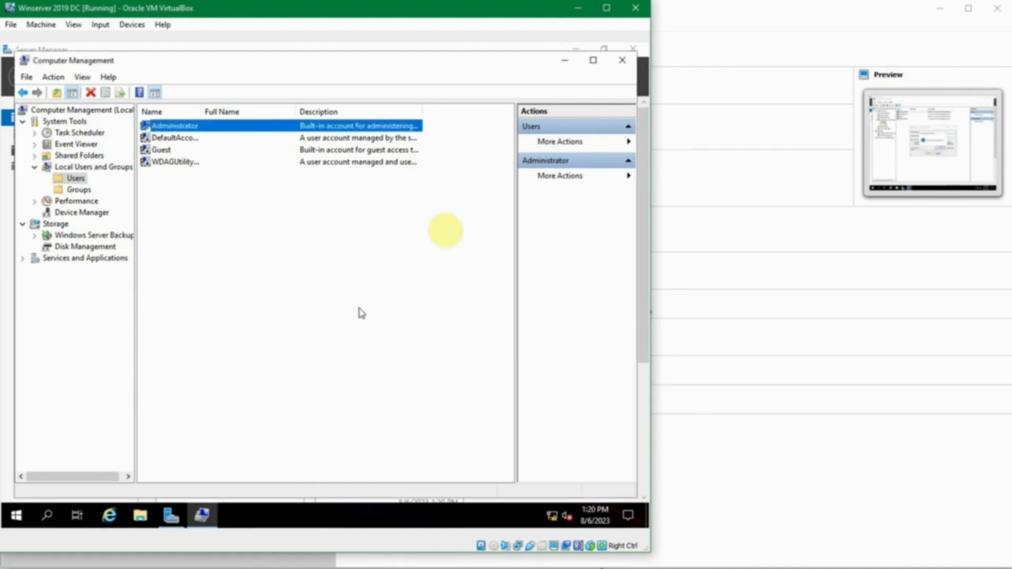
{"action": "left_click", "coordinate": [621, 64]}
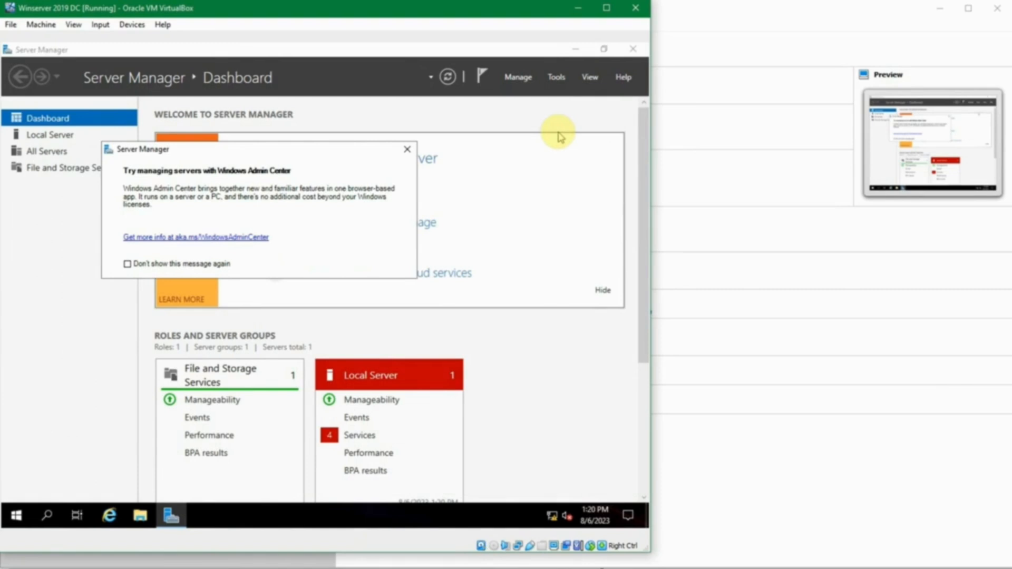
Dismiss the Admin Center notice and check with ipconfig that IPv4 is 192.168.56.11, mask 255.255.255.0
{"action": "left_click", "coordinate": [407, 149]}
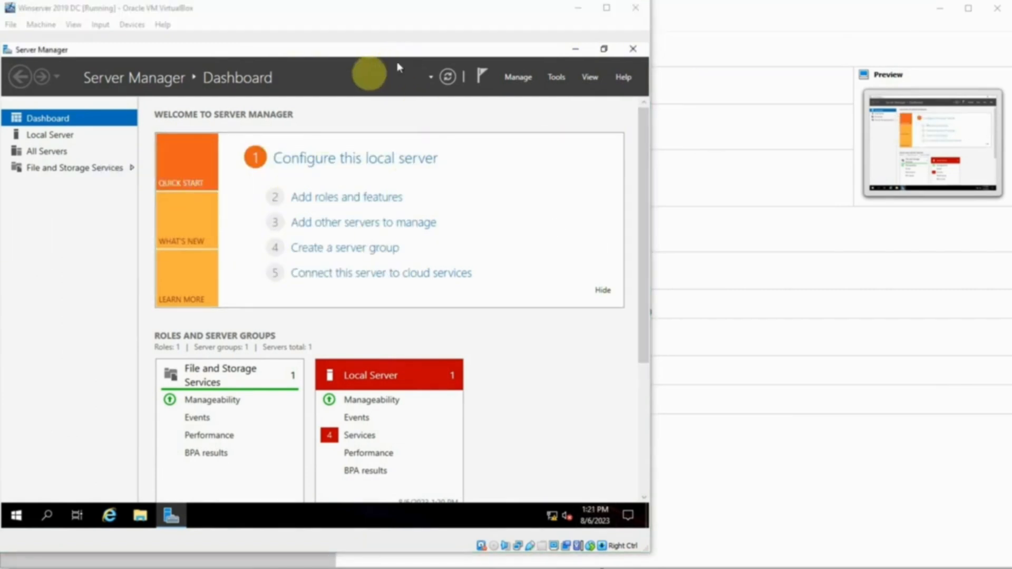
{"action": "left_click", "coordinate": [409, 44]}
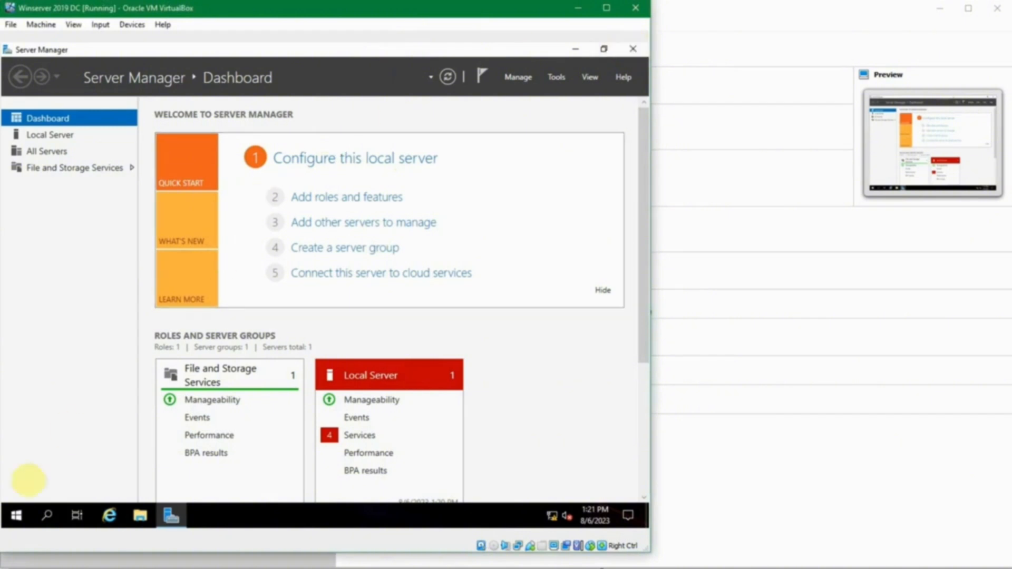
{"action": "key", "text": "super+r"}
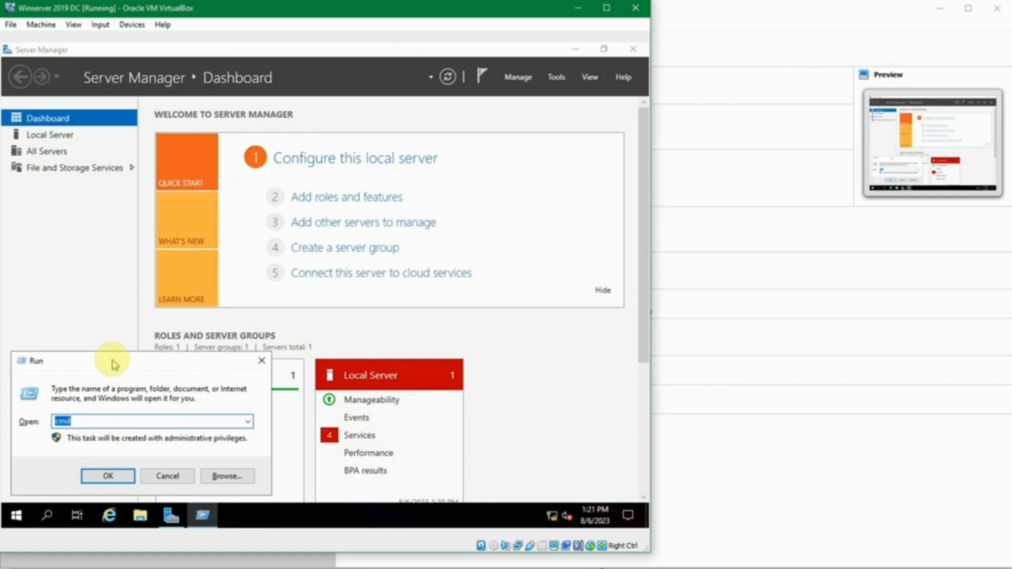
{"action": "key", "text": "Return"}
{"action": "type", "text": "ipconfig"}
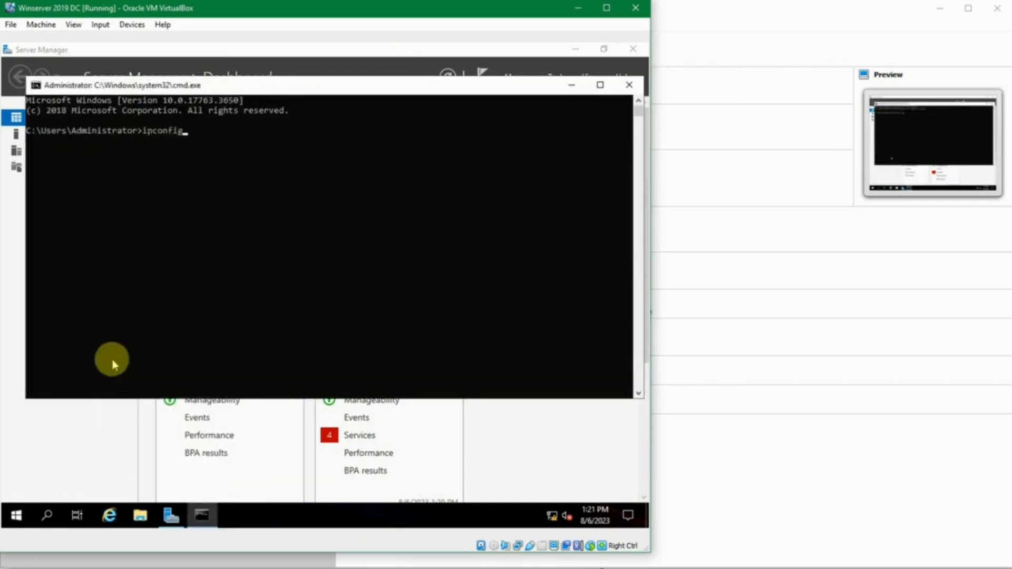
{"action": "key", "text": "Return"}
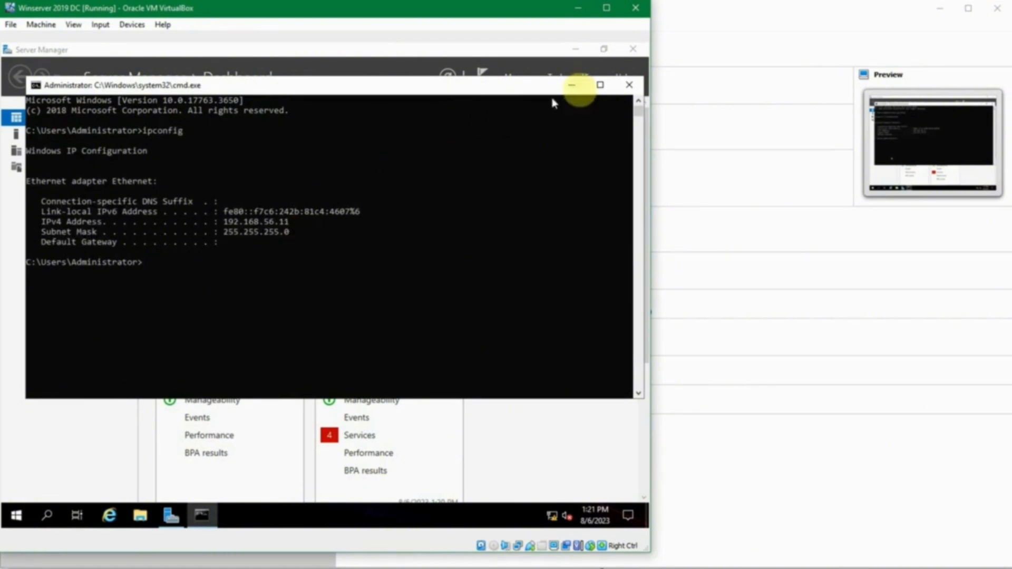
{"action": "left_click", "coordinate": [629, 85]}
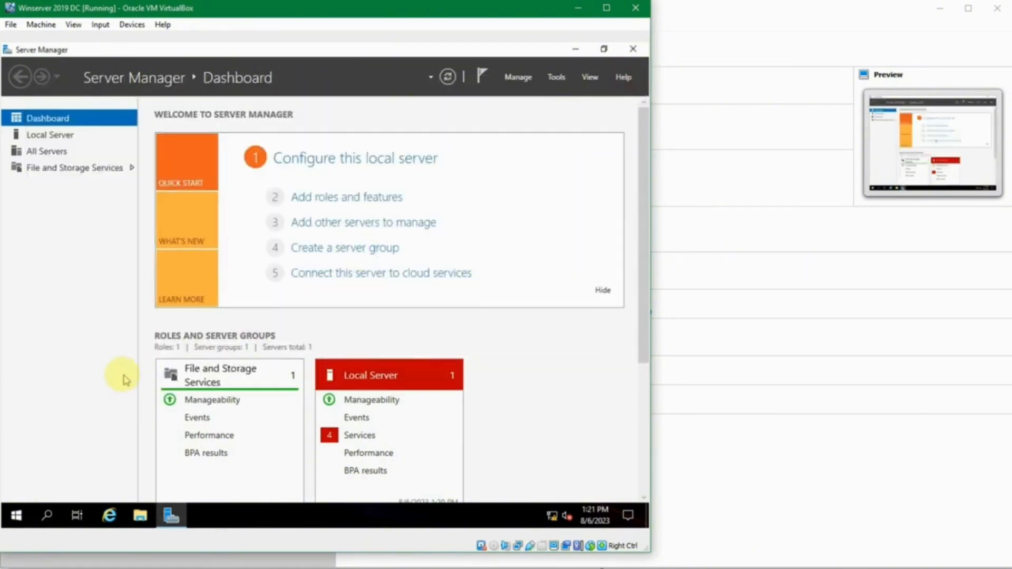
Open the Ethernet adapter's IPv4 properties through Control Panel's Network and Sharing Center
{"action": "key", "text": "super+r"}
{"action": "type", "text": "con"}
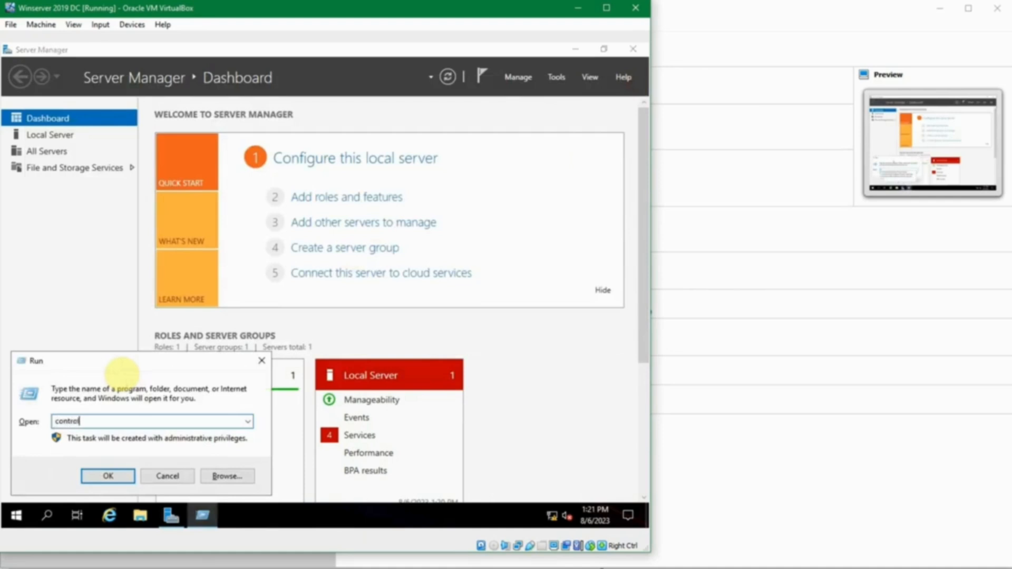
{"action": "key", "text": "Return"}
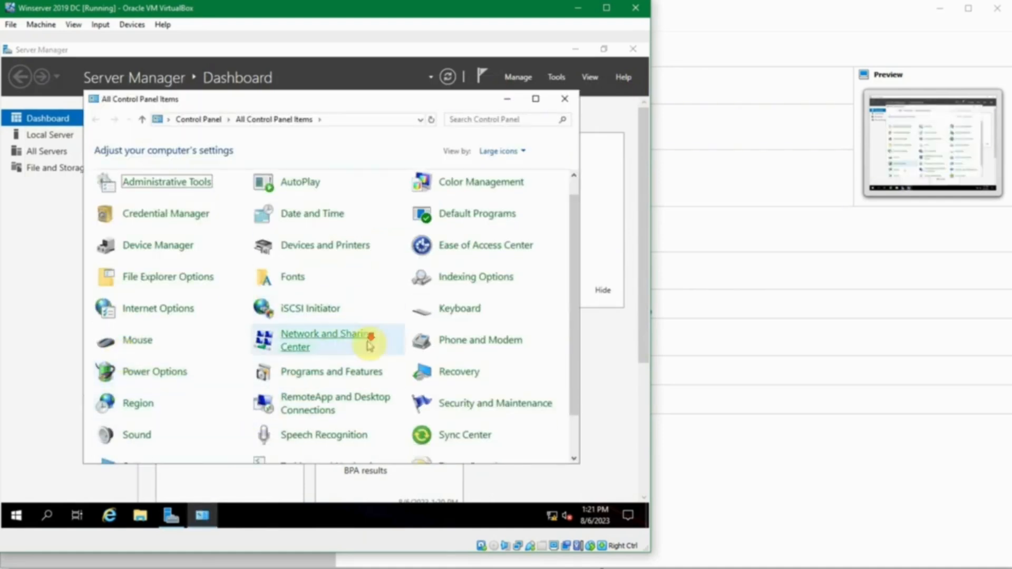
{"action": "scroll", "coordinate": [395, 337], "scroll_direction": "down", "scroll_amount": 2}
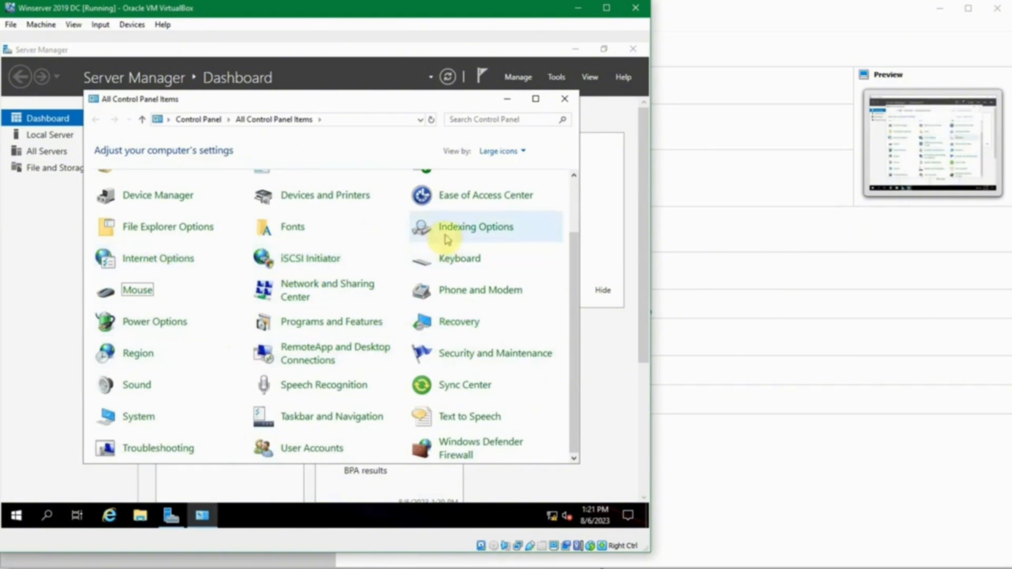
{"action": "scroll", "coordinate": [461, 232], "scroll_direction": "up", "scroll_amount": 1}
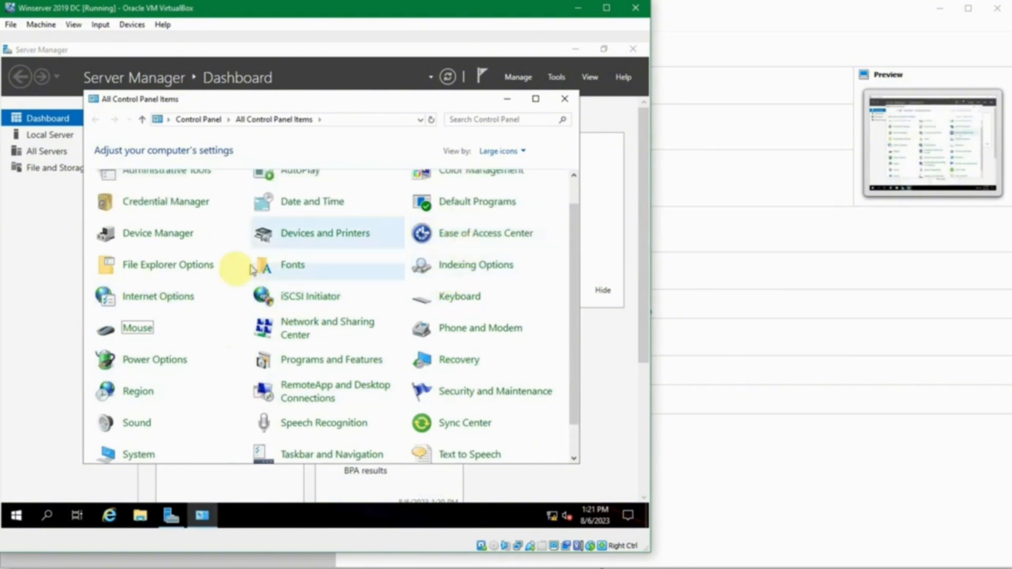
{"action": "left_click", "coordinate": [278, 322]}
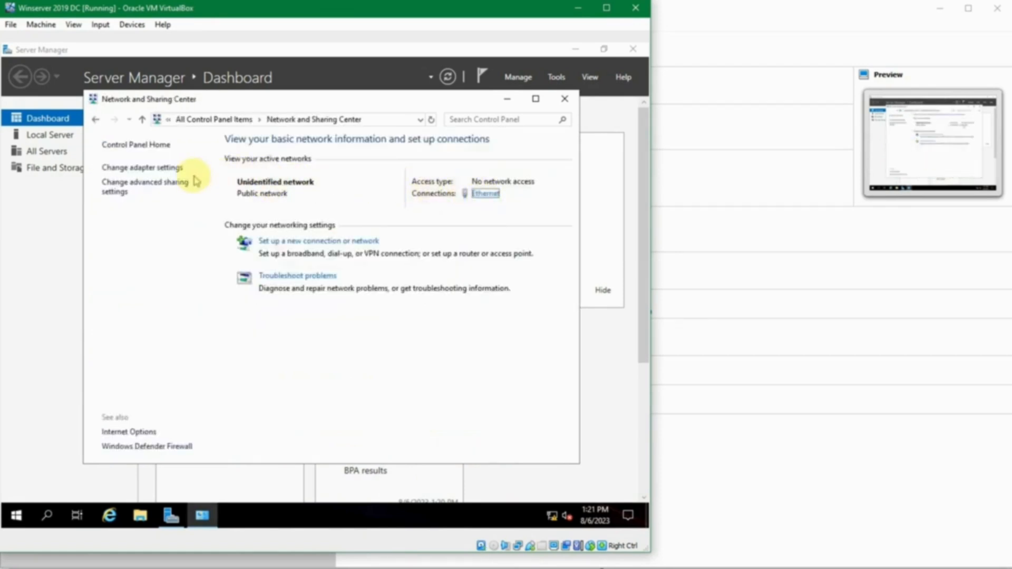
{"action": "left_click", "coordinate": [473, 194]}
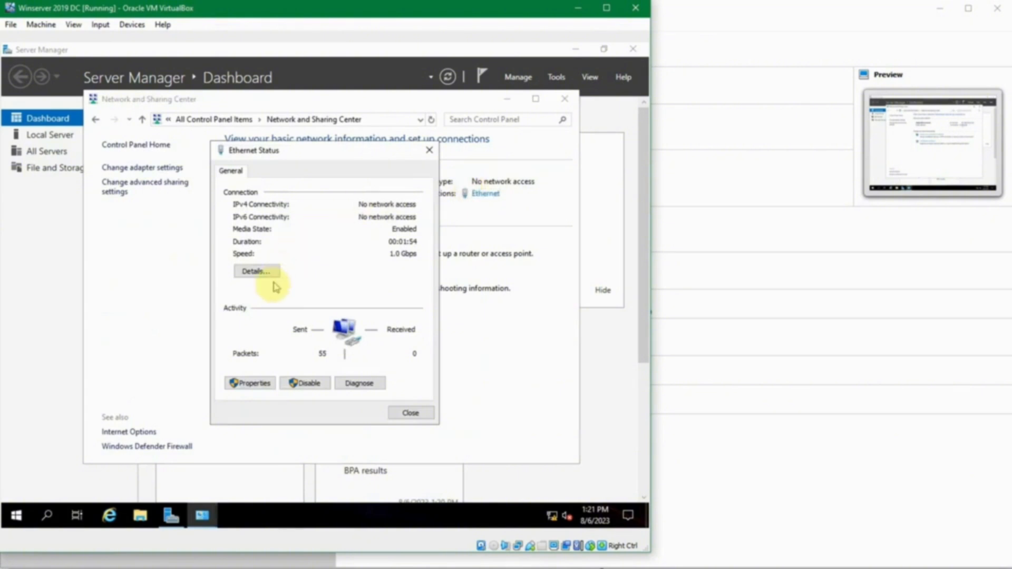
{"action": "left_click", "coordinate": [258, 383]}
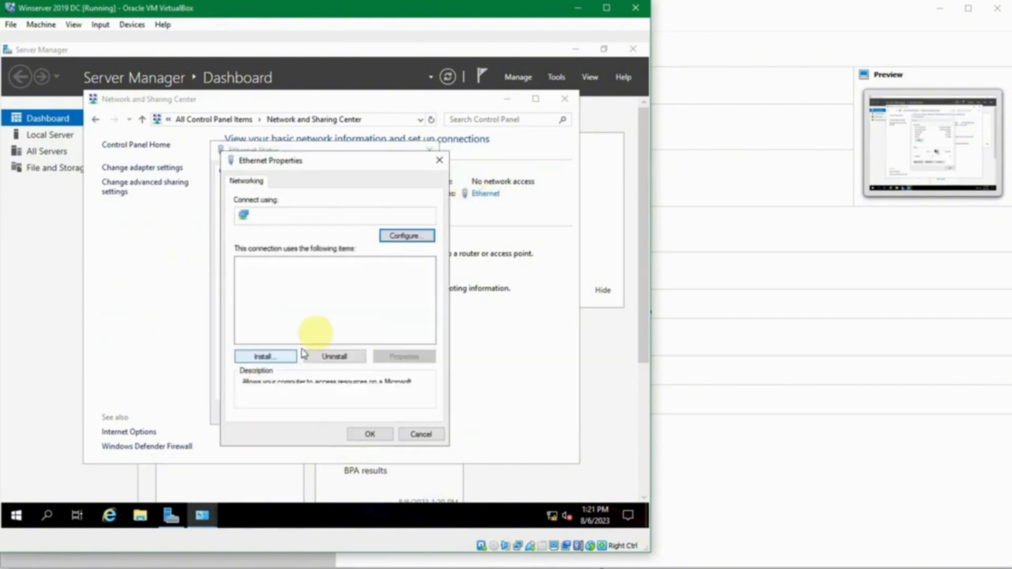
{"action": "double_click", "coordinate": [303, 296]}
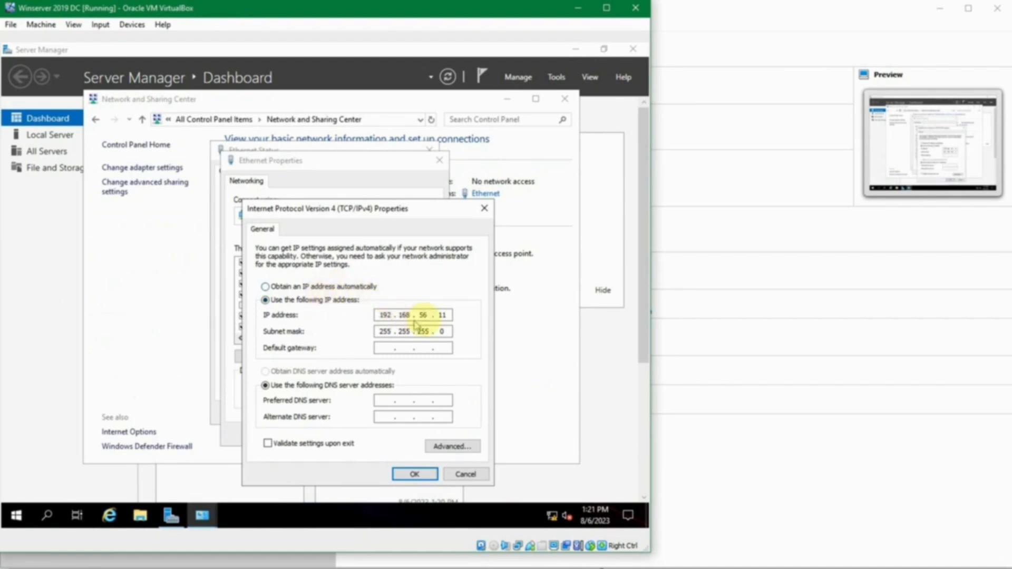
Set preferred DNS server 127.0.0.1, keeping static IP 192.168.56.11, and close the network windows
{"action": "left_click", "coordinate": [380, 315]}
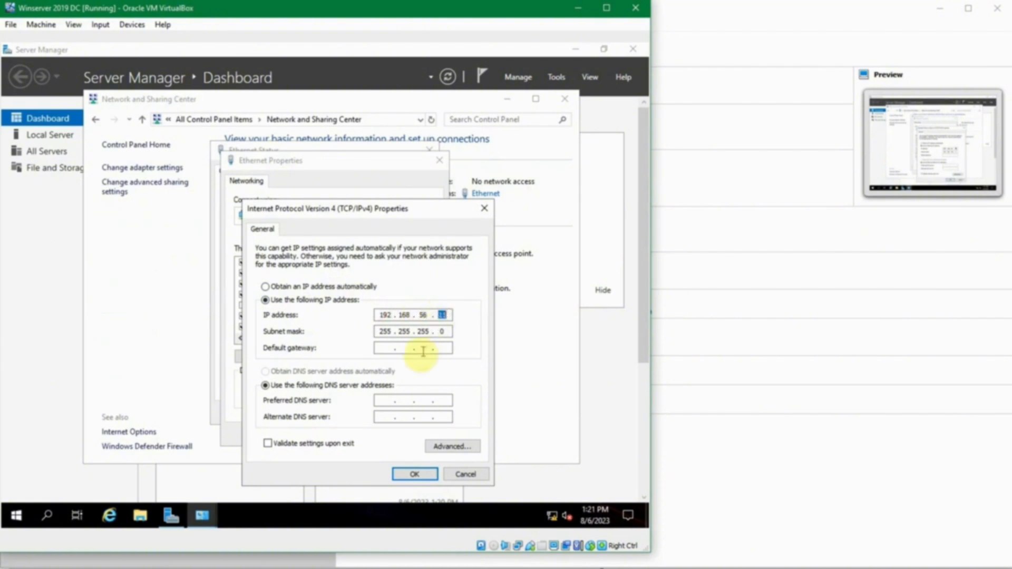
{"action": "left_click", "coordinate": [405, 348]}
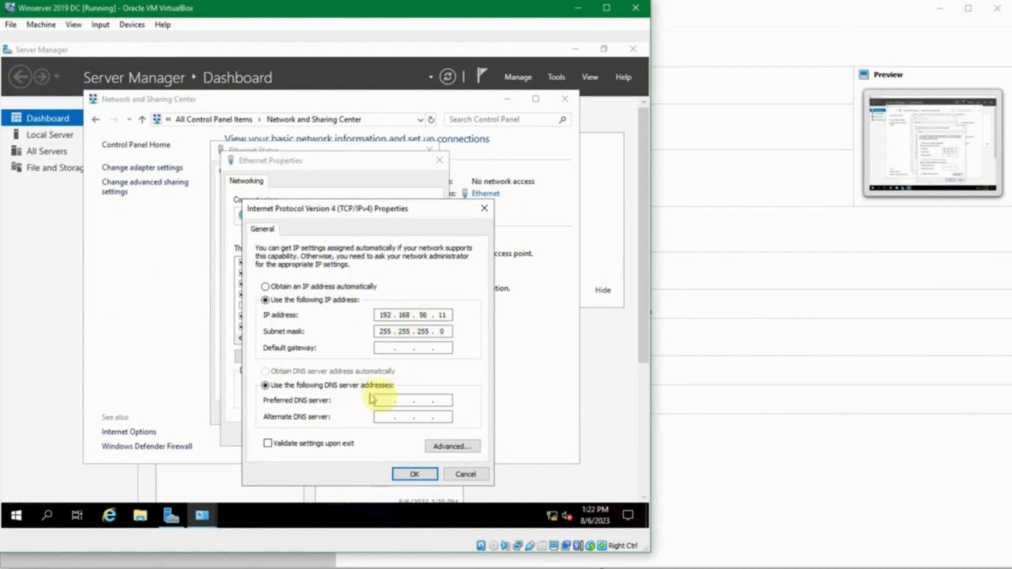
{"action": "left_click", "coordinate": [385, 401]}
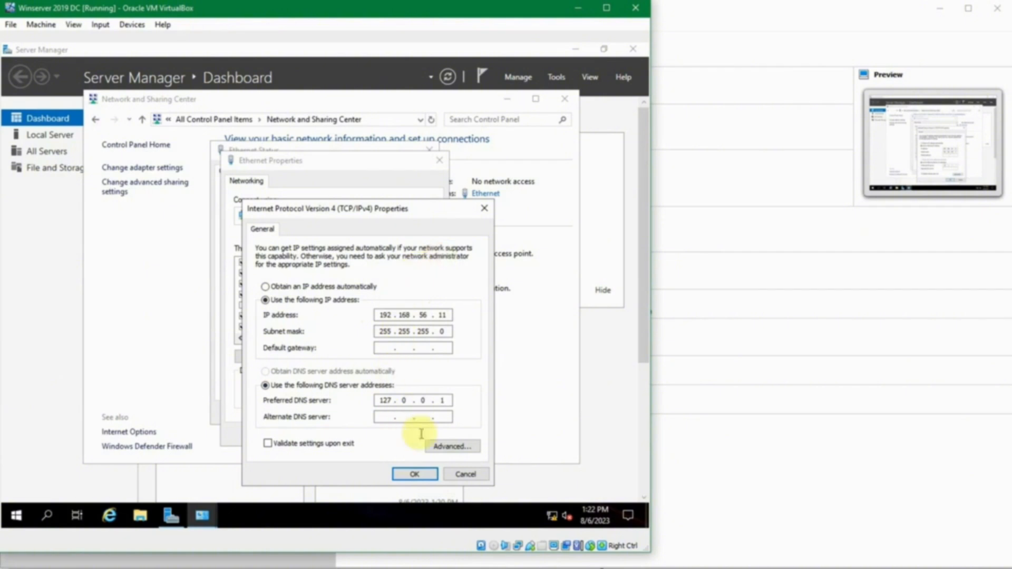
{"action": "left_click", "coordinate": [415, 475]}
{"action": "left_click", "coordinate": [382, 433]}
{"action": "left_click", "coordinate": [406, 412]}
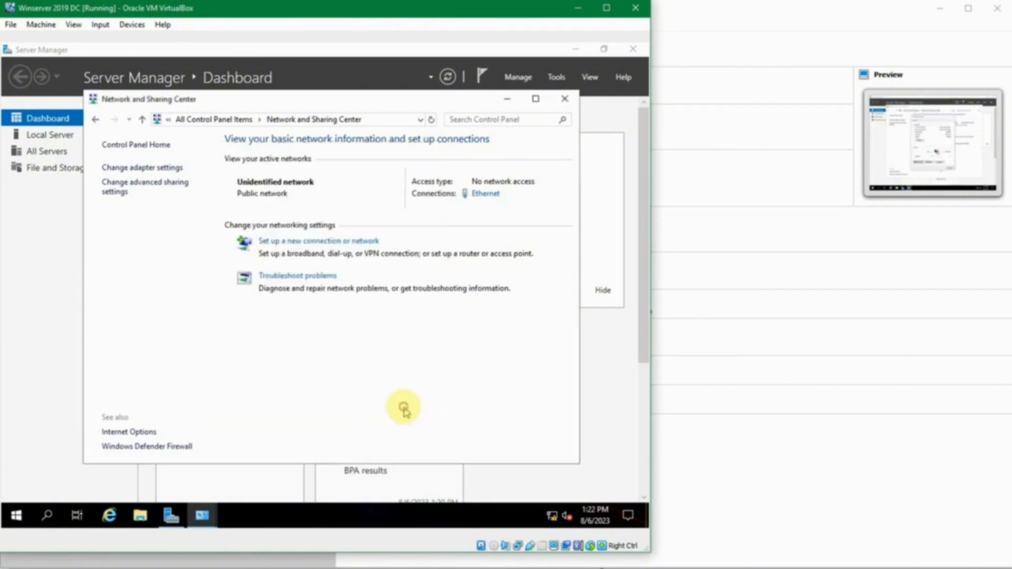
{"action": "left_click", "coordinate": [563, 98]}
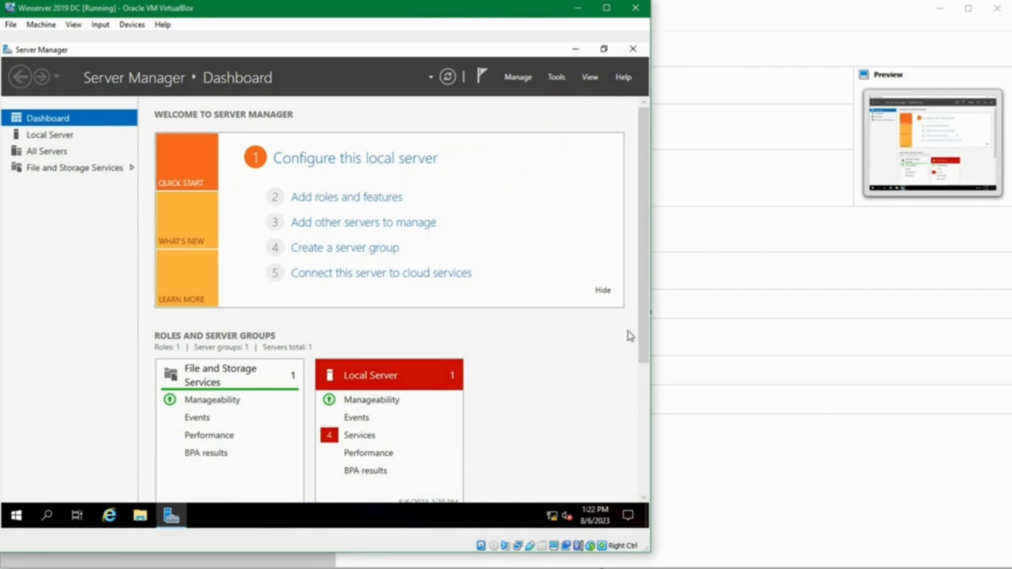
Open the computer name settings from Server Manager's Local Server page
{"action": "left_click", "coordinate": [62, 135]}
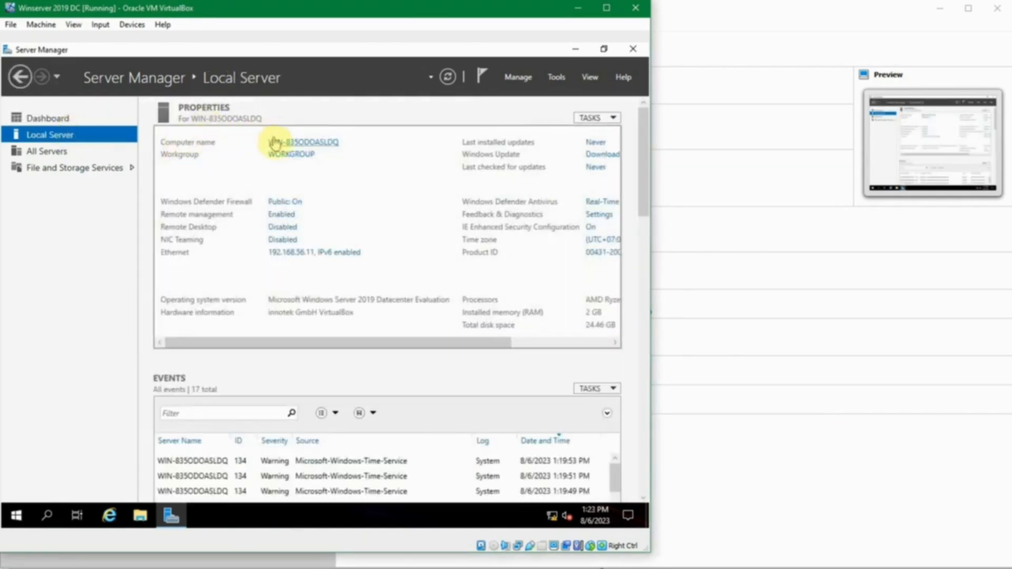
{"action": "left_click", "coordinate": [328, 145]}
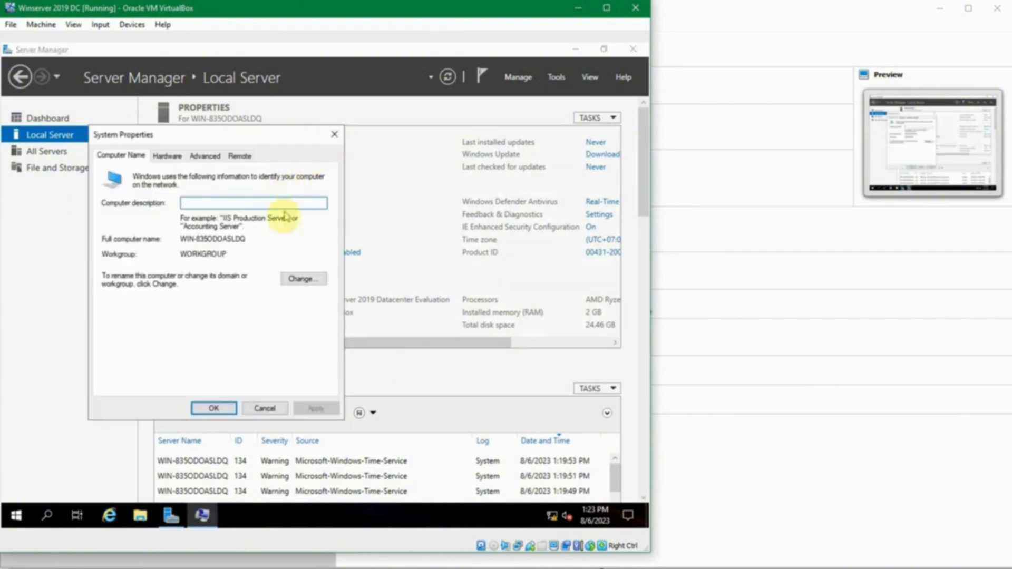
{"action": "left_click", "coordinate": [335, 133]}
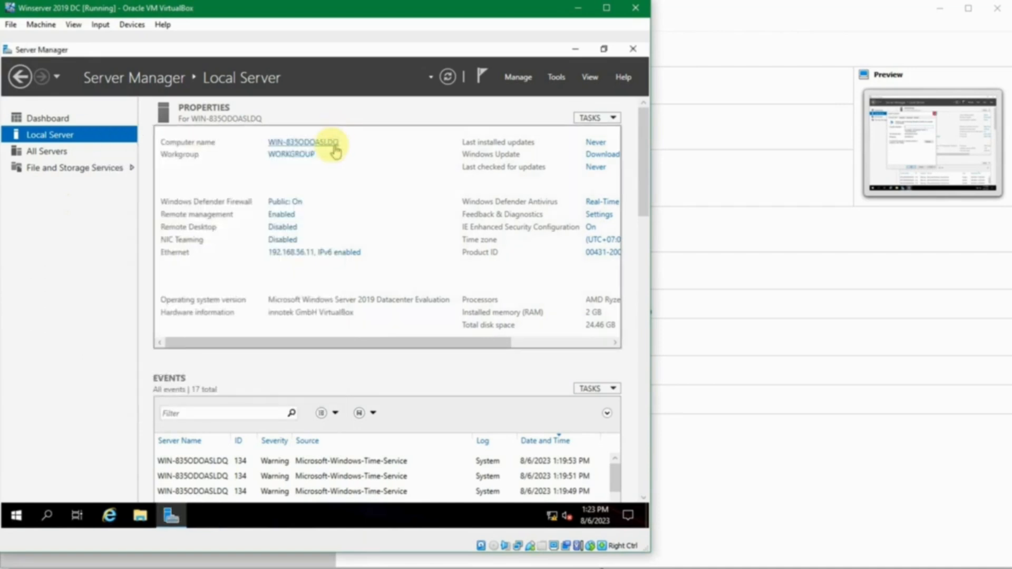
{"action": "left_click", "coordinate": [308, 144]}
Change the computer name to JKT-DC1 and acknowledge the required restart
{"action": "left_click", "coordinate": [229, 213]}
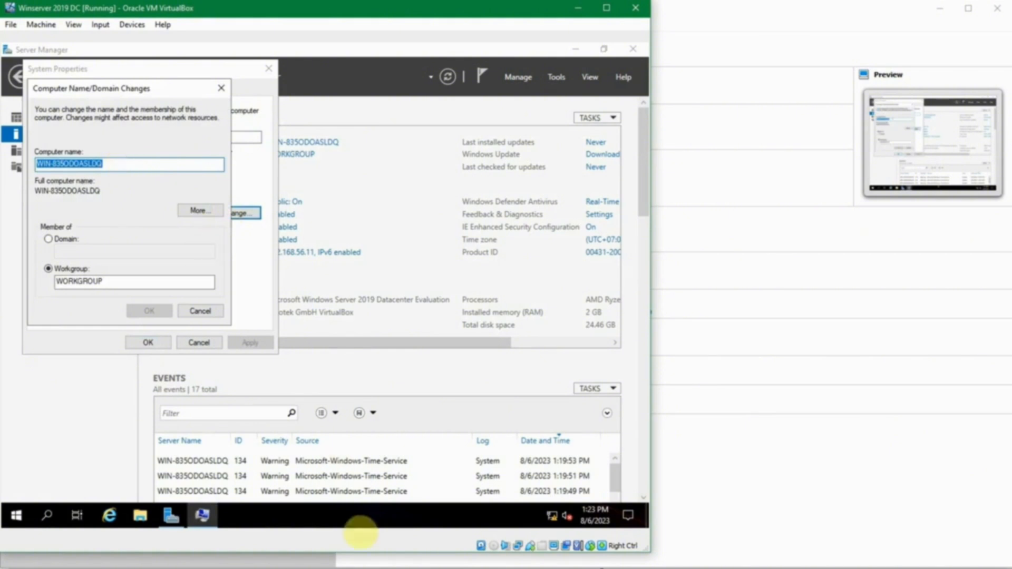
{"action": "left_click", "coordinate": [436, 543]}
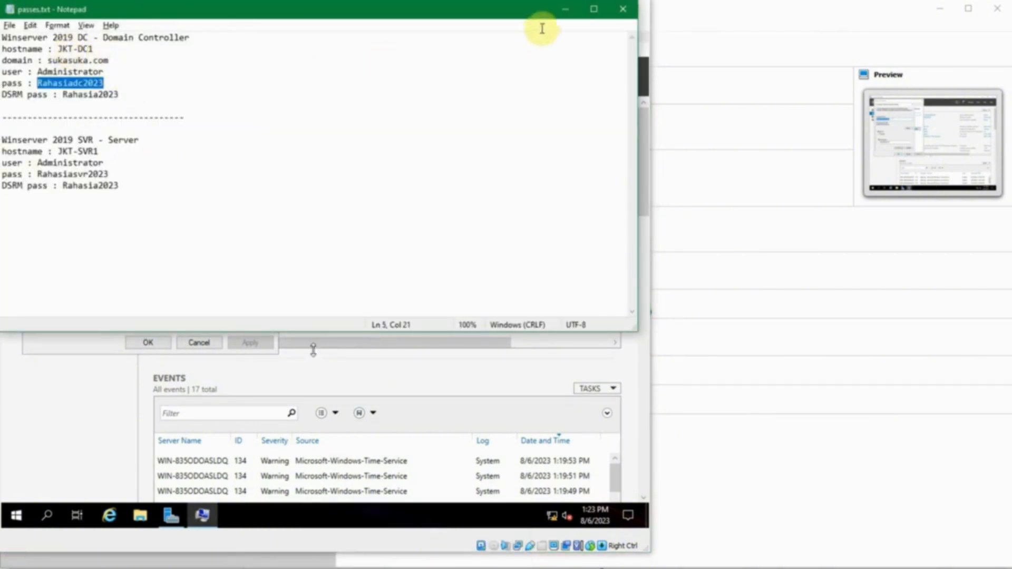
{"action": "left_click", "coordinate": [565, 9]}
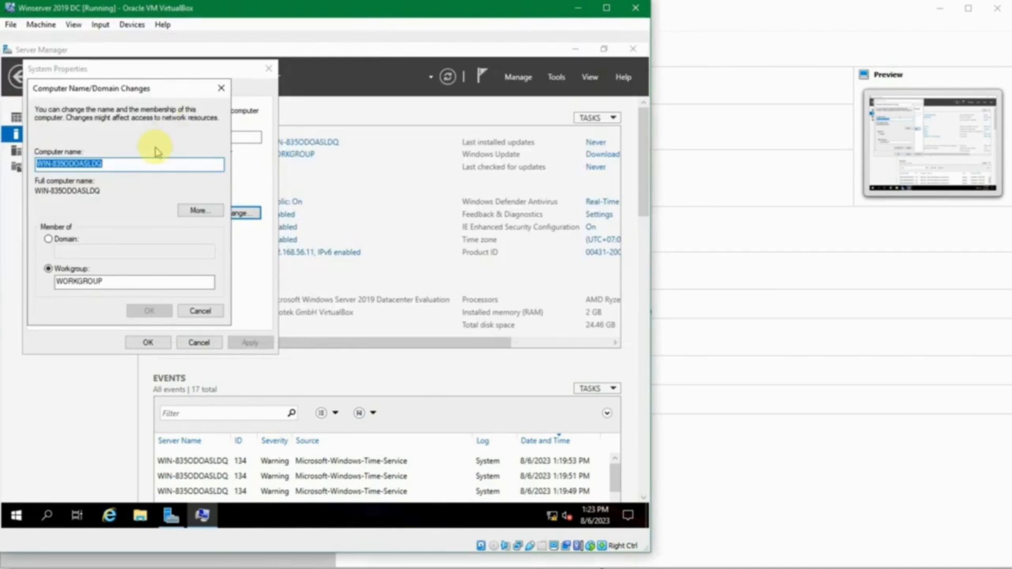
{"action": "type", "text": "JKT-DC1"}
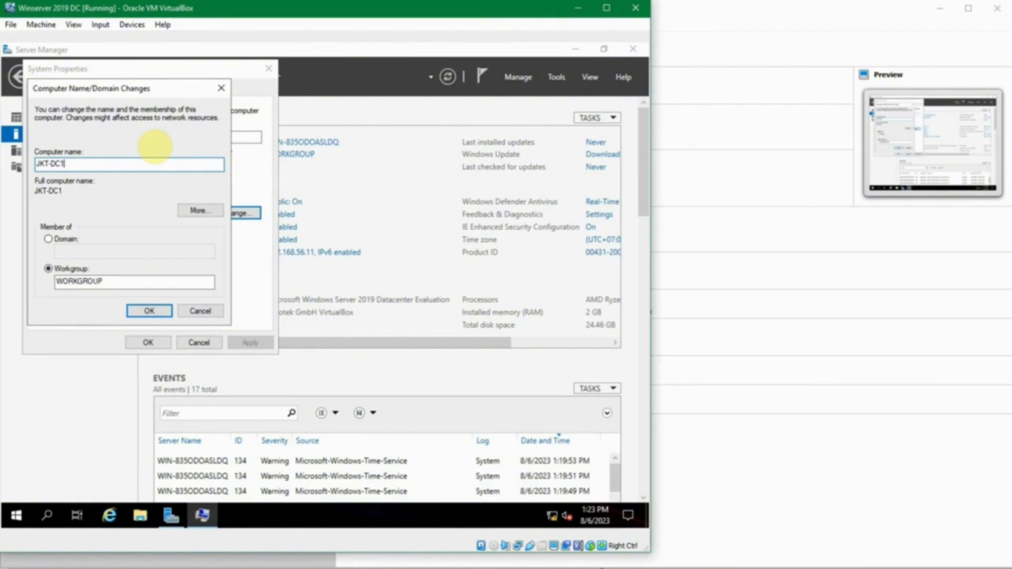
{"action": "left_click", "coordinate": [155, 310]}
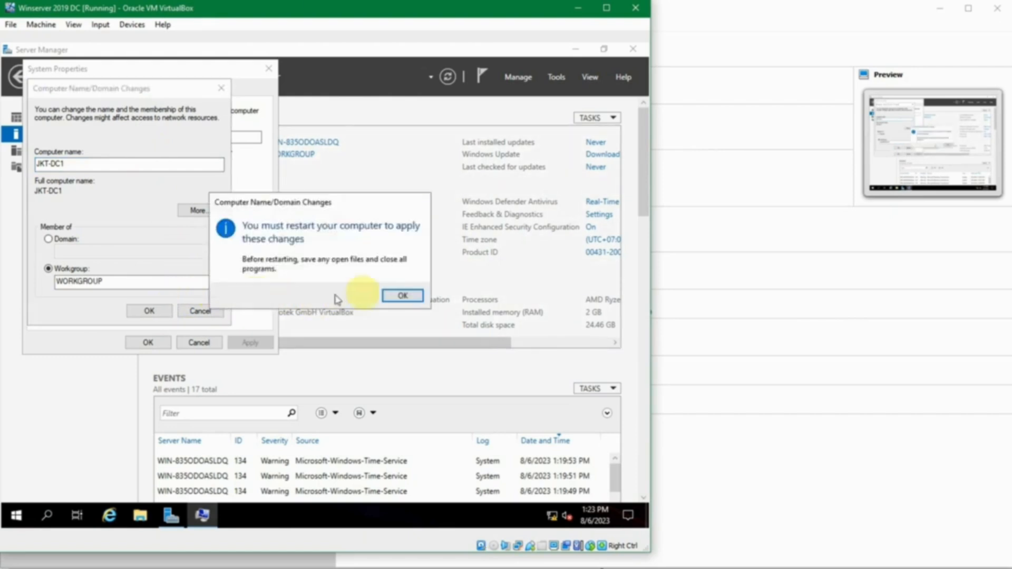
{"action": "left_click", "coordinate": [397, 293]}
{"action": "left_click", "coordinate": [153, 340]}
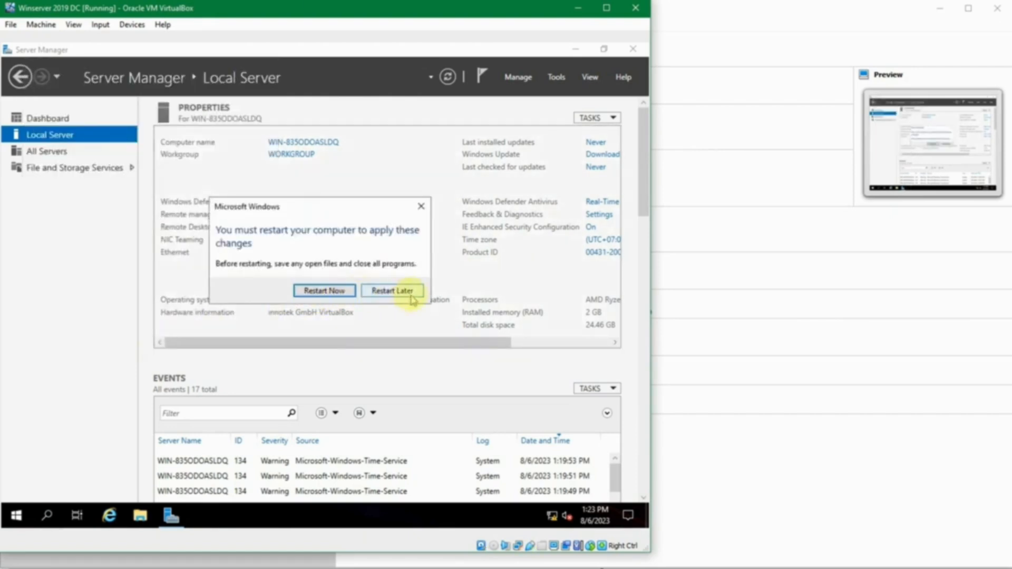
Restart now, sign back in with the Administrator password, and dismiss the Admin Center notice
{"action": "left_click", "coordinate": [324, 293]}
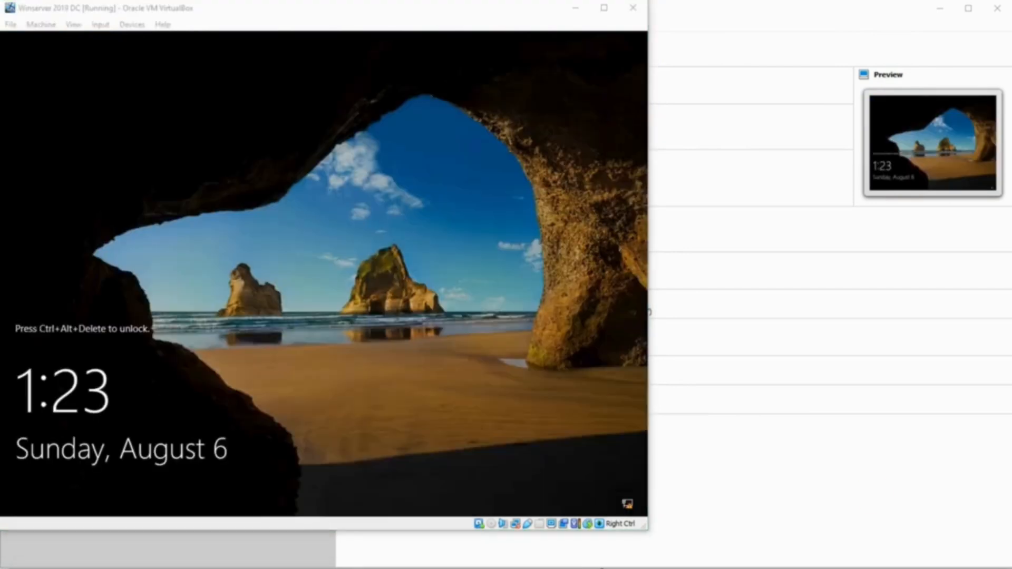
{"action": "left_click", "coordinate": [508, 347]}
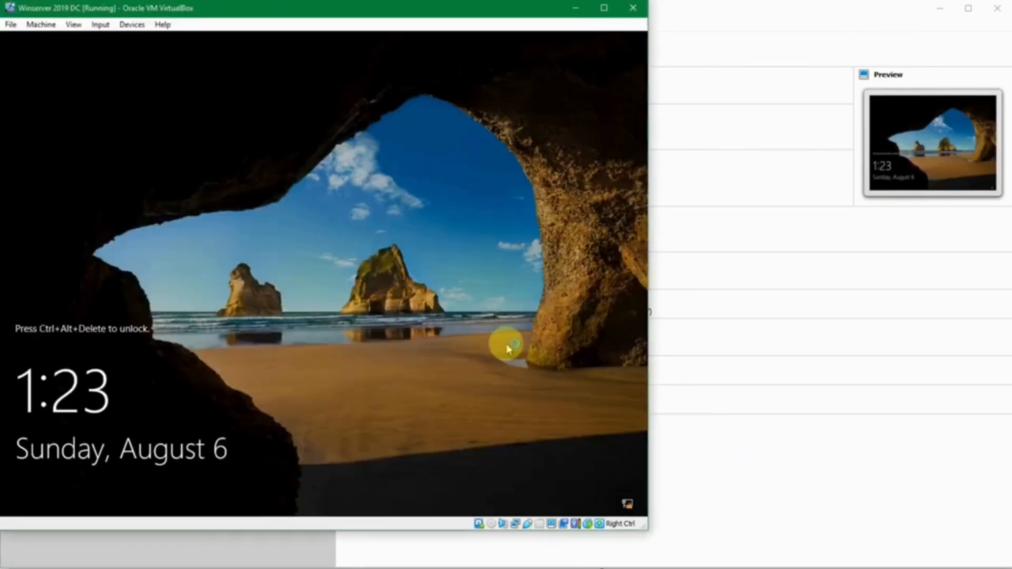
{"action": "key", "text": "ctrl+Delete"}
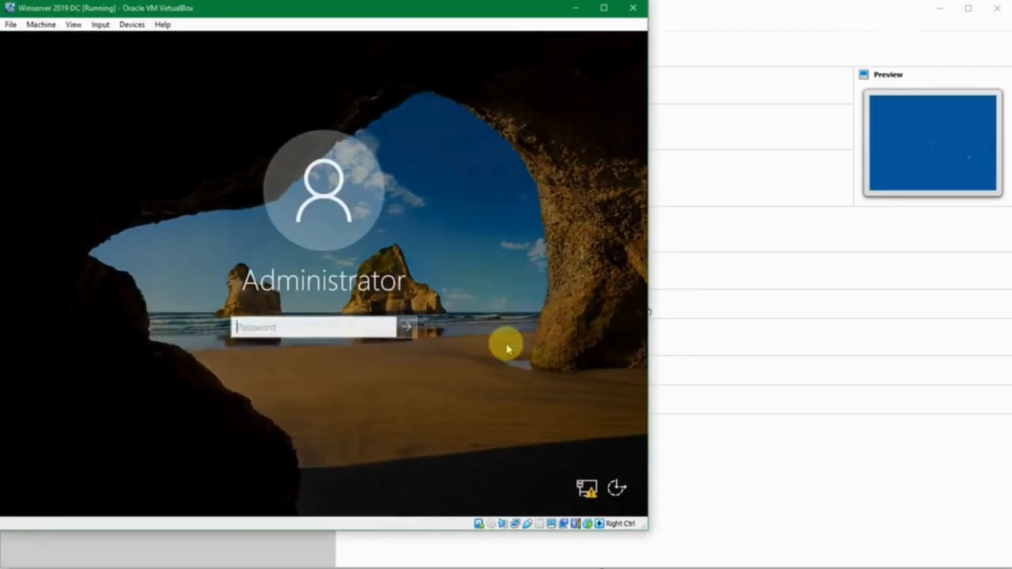
{"action": "type", "text": "P"}
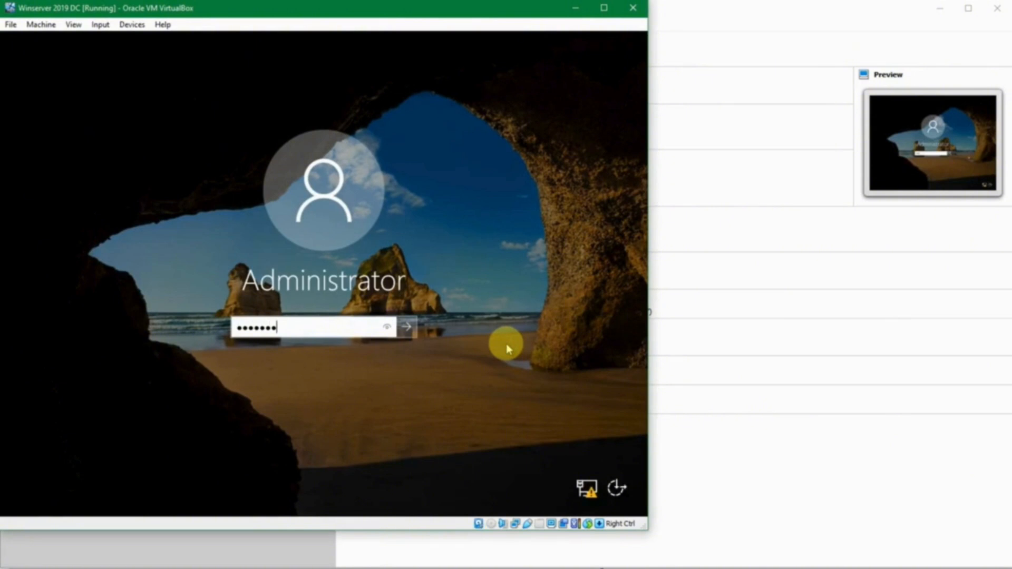
{"action": "key", "text": "Return"}
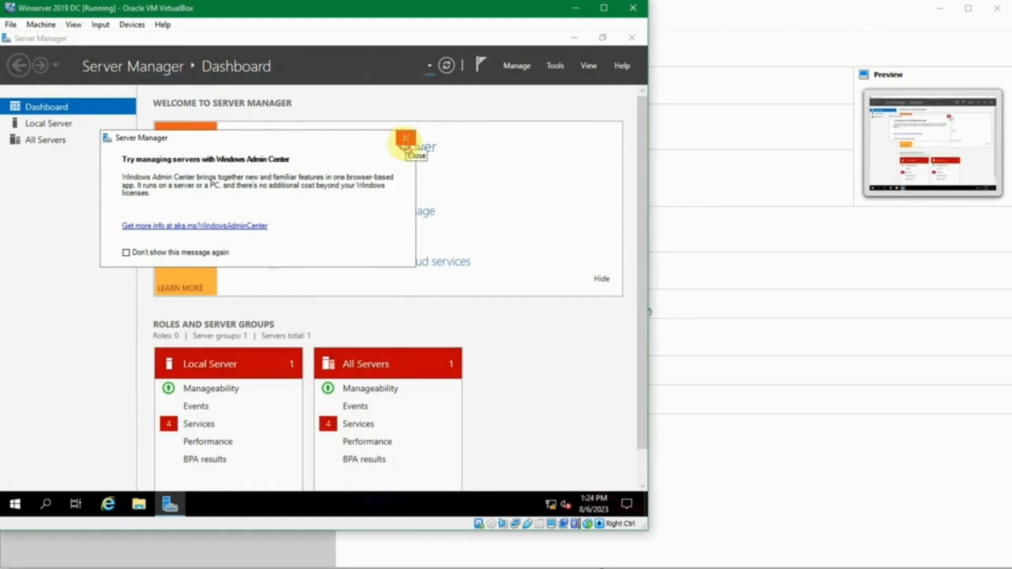
{"action": "left_click", "coordinate": [406, 139]}
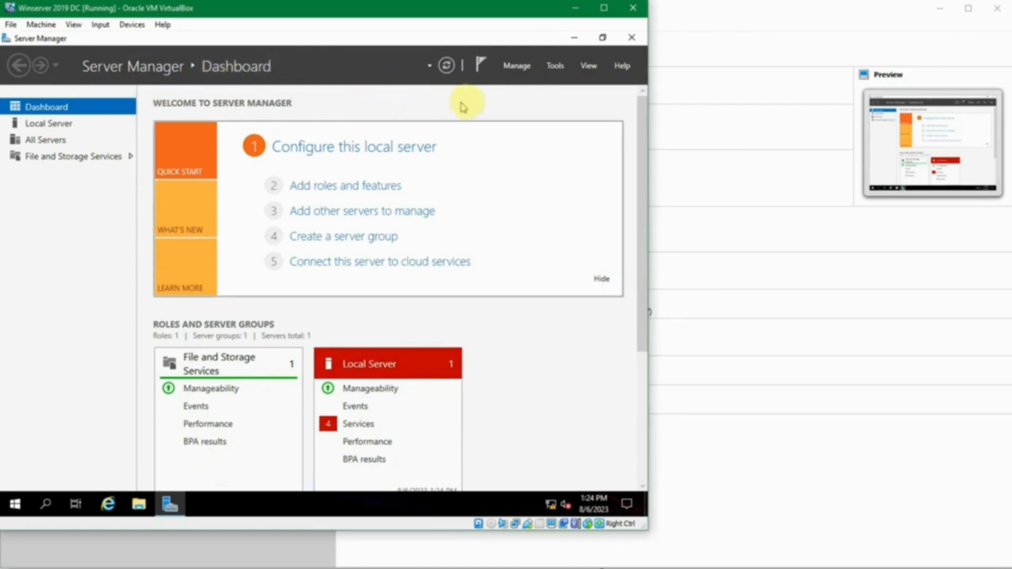
Launch Add Roles and Features and advance with role-based installation on JKT-DC1 to Server Roles
{"action": "left_click", "coordinate": [515, 68]}
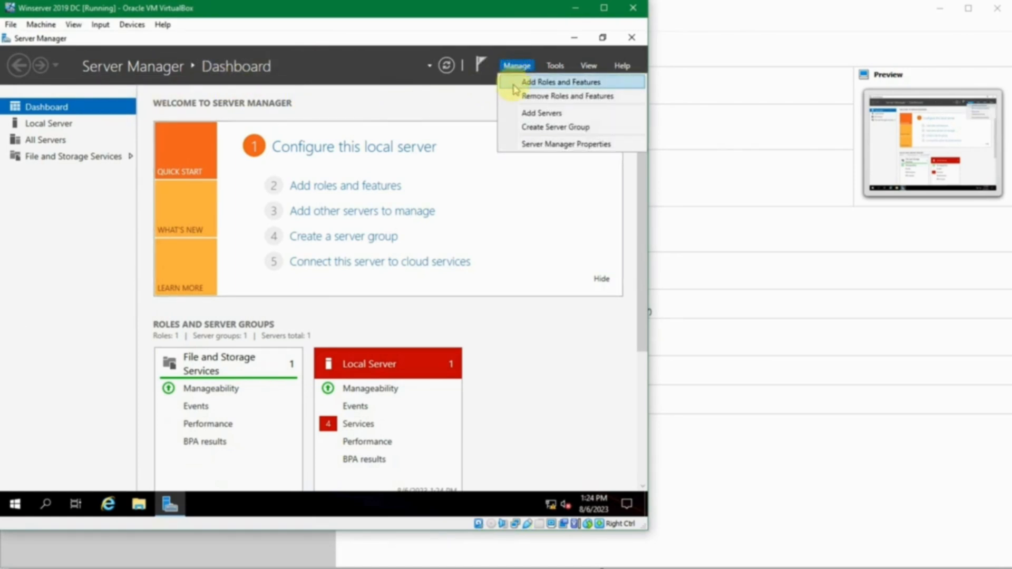
{"action": "left_click", "coordinate": [514, 85]}
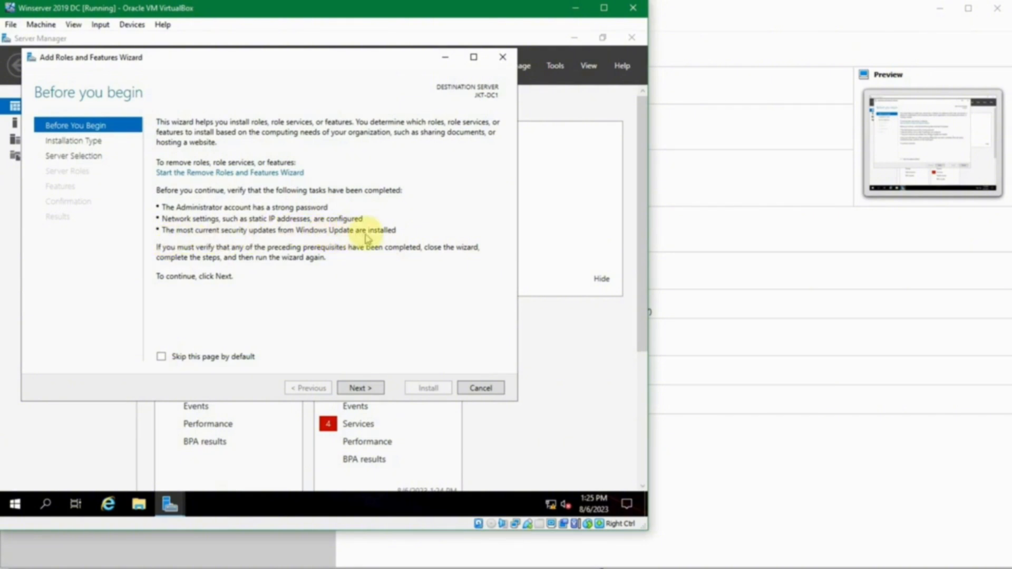
{"action": "left_click", "coordinate": [362, 389]}
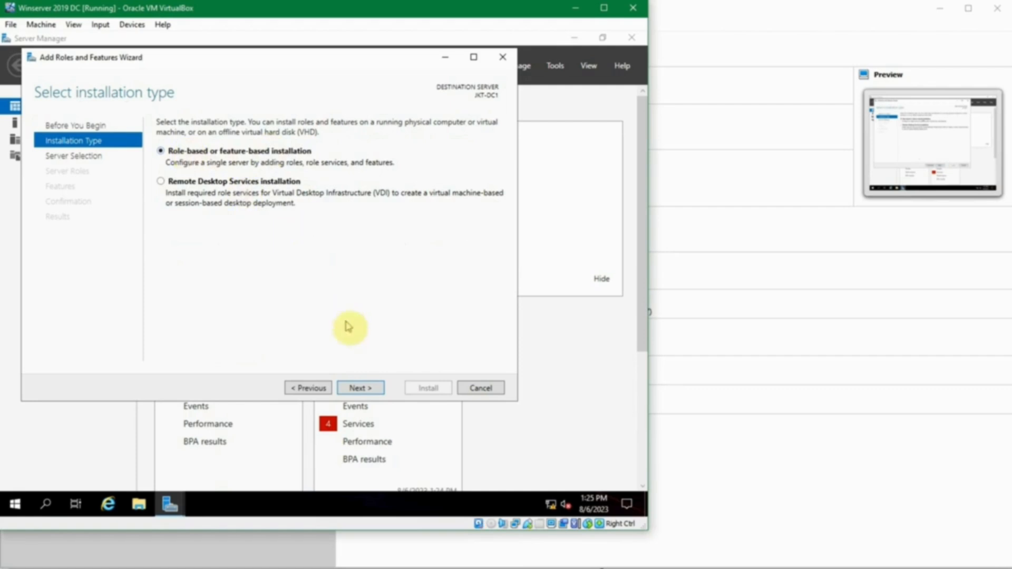
{"action": "left_click", "coordinate": [371, 386]}
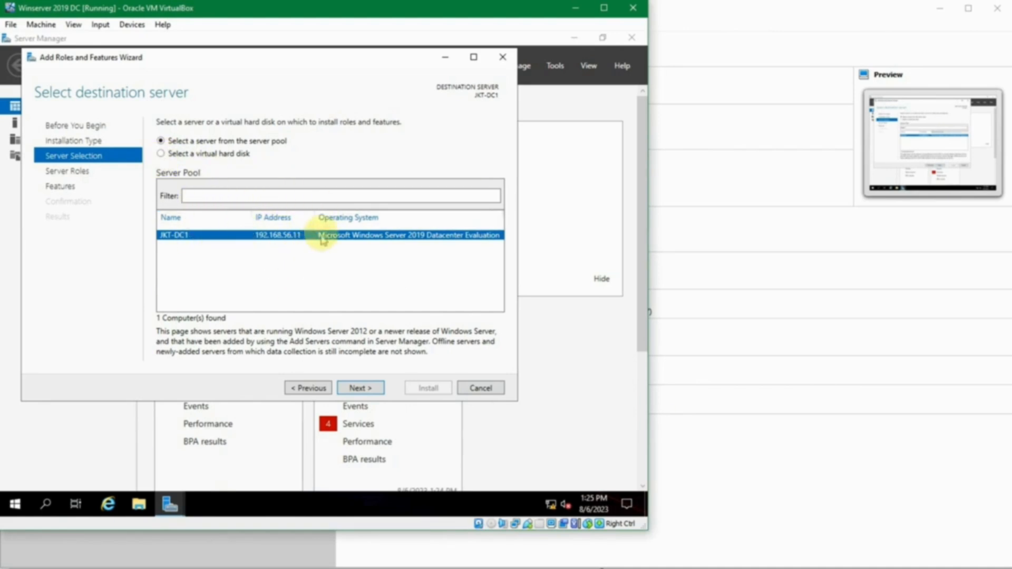
{"action": "left_click", "coordinate": [357, 388]}
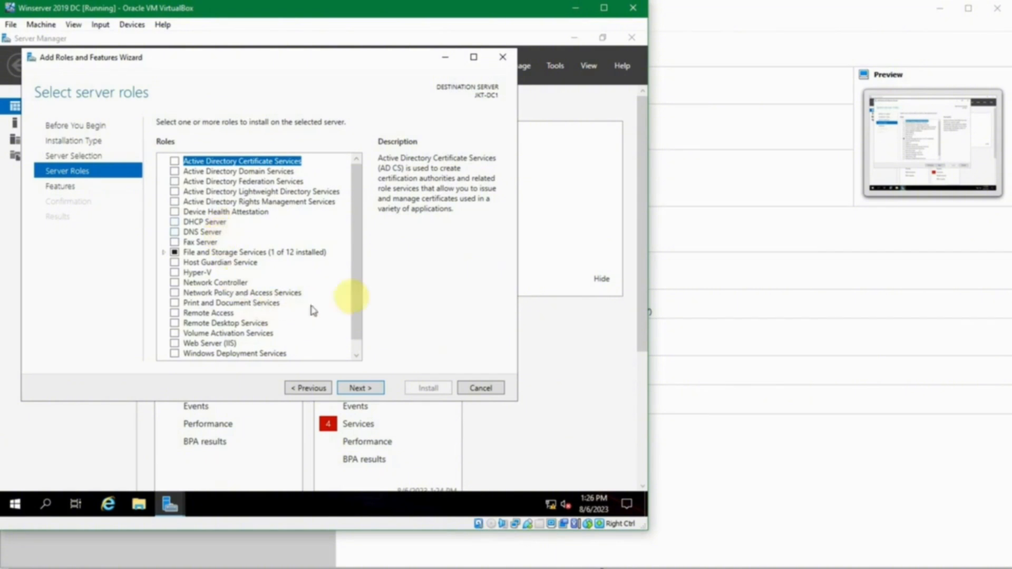
{"action": "left_click_drag", "start_coordinate": [354, 253], "coordinate": [354, 312]}
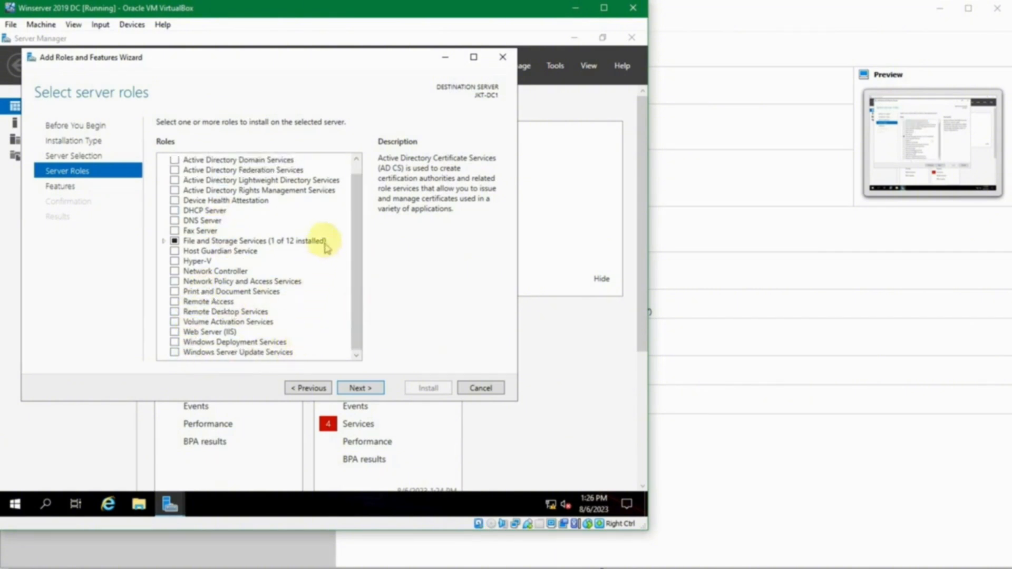
{"action": "left_click_drag", "start_coordinate": [352, 199], "coordinate": [346, 172]}
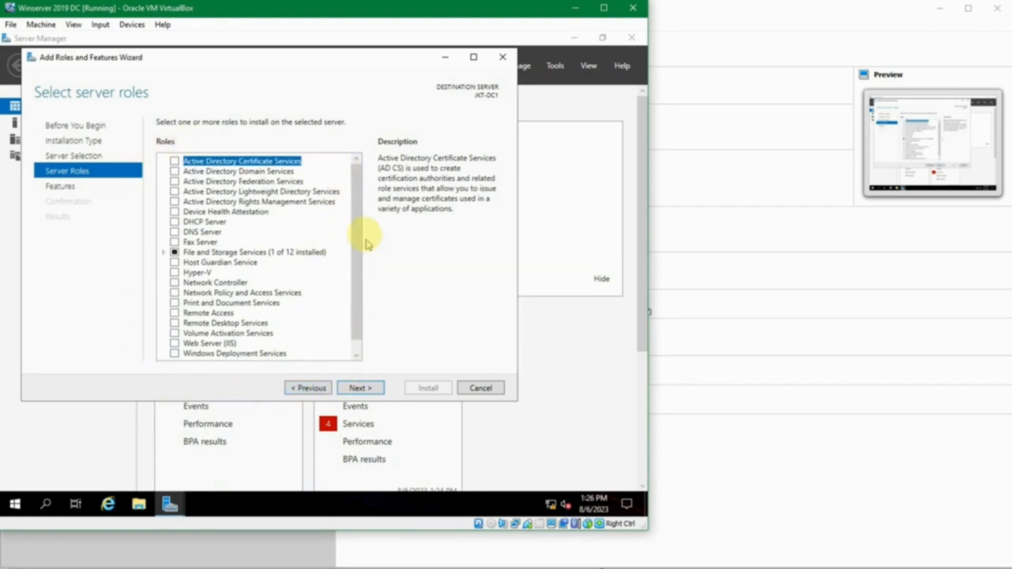
{"action": "left_click_drag", "start_coordinate": [357, 210], "coordinate": [353, 184]}
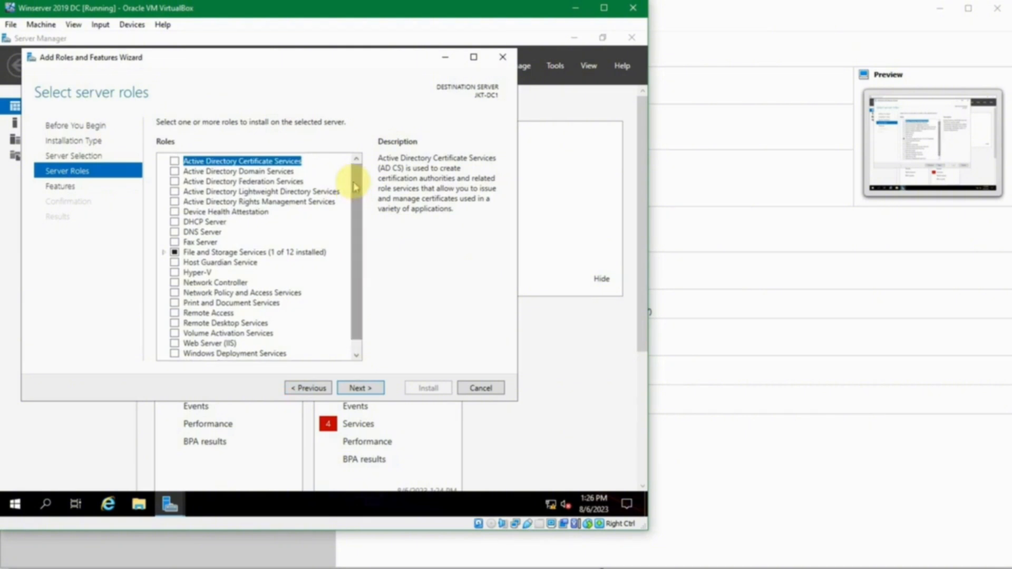
Tick Active Directory Domain Services and accept its required management features
{"action": "left_click", "coordinate": [175, 172]}
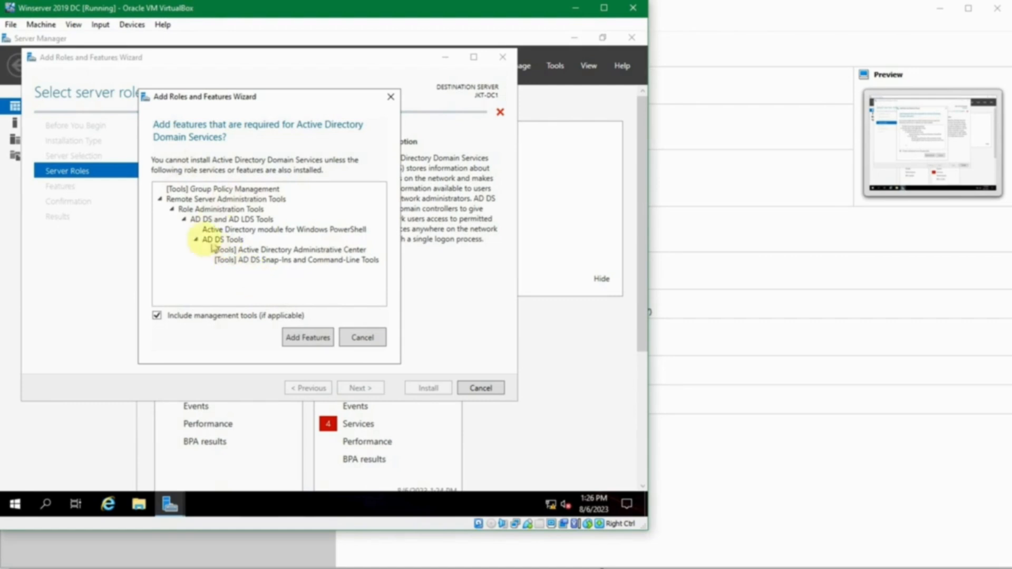
{"action": "left_click", "coordinate": [298, 339]}
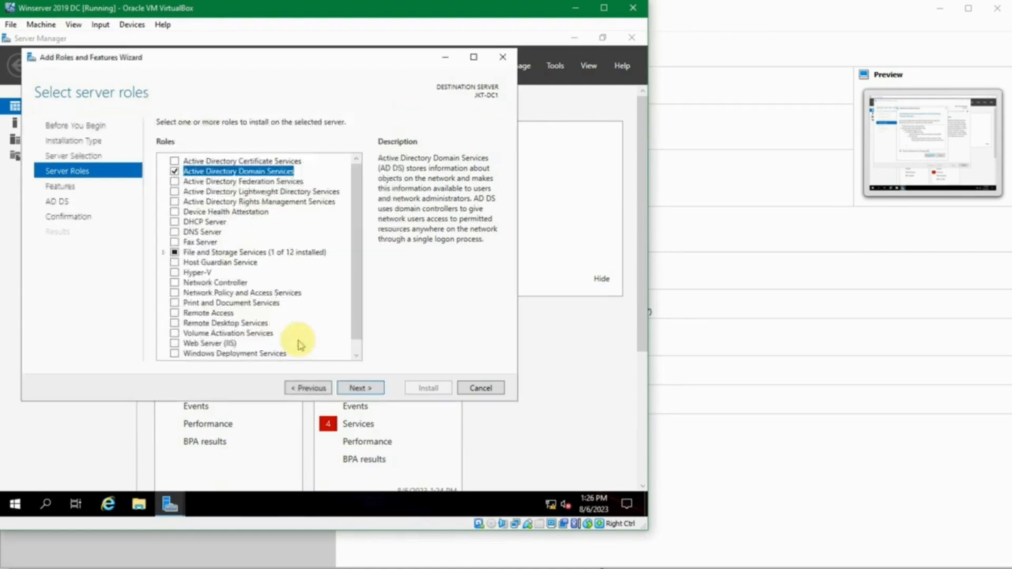
On the Features page, read the Group Policy Management, IIS Hostable Web Core, BitLocker and BITS descriptions without selecting any
{"action": "left_click", "coordinate": [358, 388]}
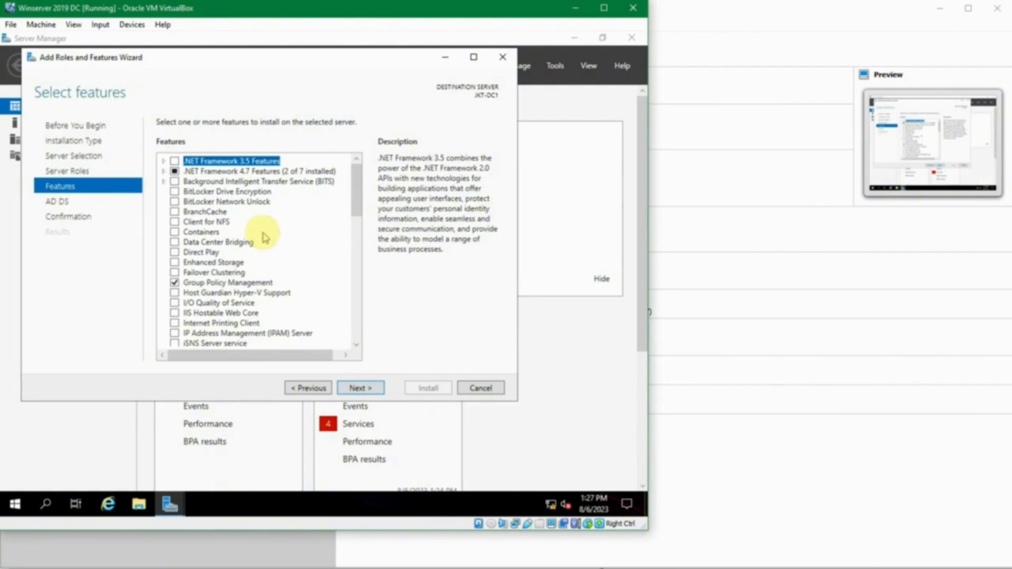
{"action": "scroll", "coordinate": [266, 237], "scroll_direction": "down", "scroll_amount": 1}
{"action": "scroll", "coordinate": [265, 235], "scroll_direction": "down", "scroll_amount": 2}
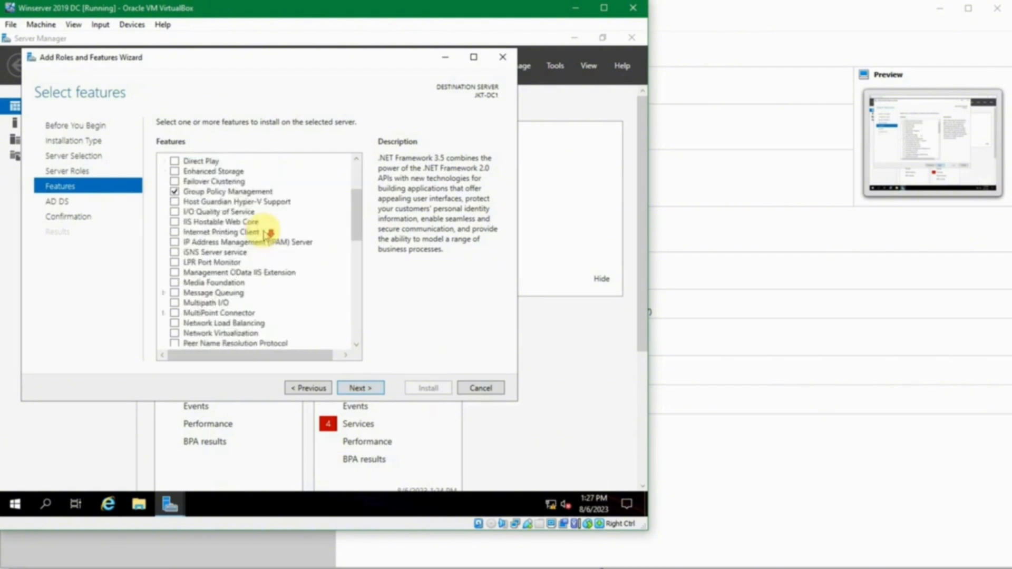
{"action": "scroll", "coordinate": [265, 235], "scroll_direction": "up", "scroll_amount": 3}
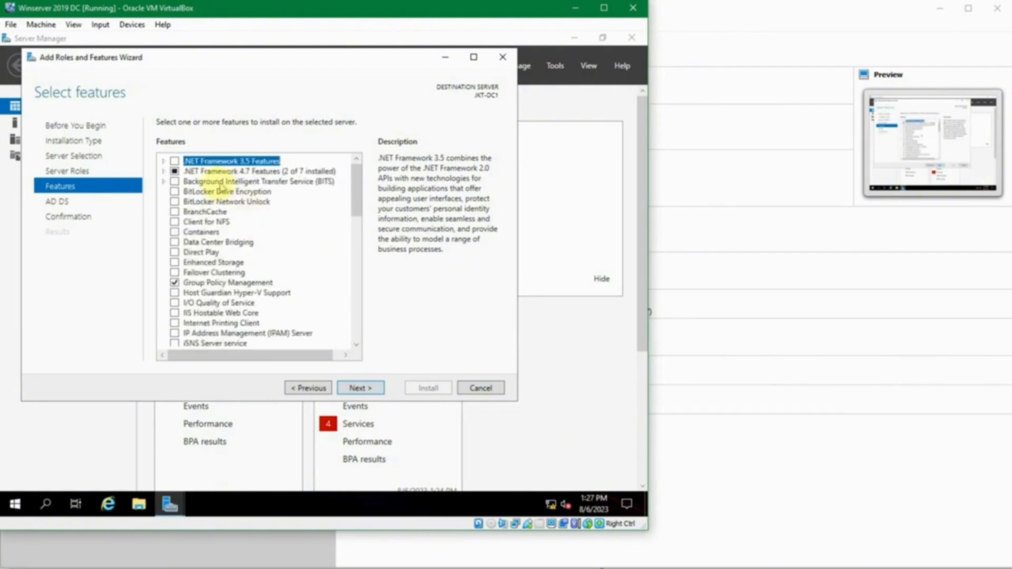
{"action": "left_click", "coordinate": [224, 284]}
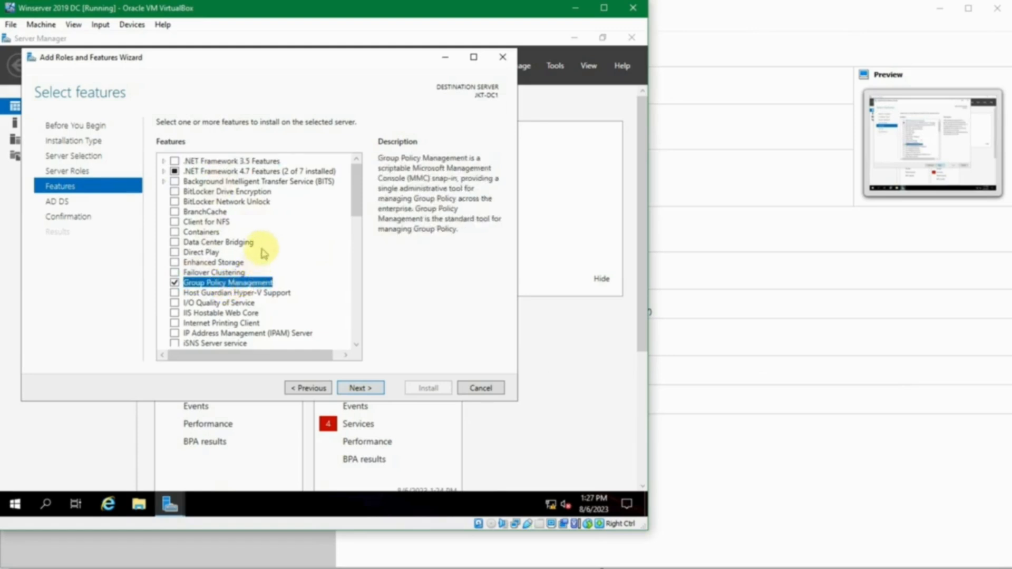
{"action": "left_click", "coordinate": [215, 314]}
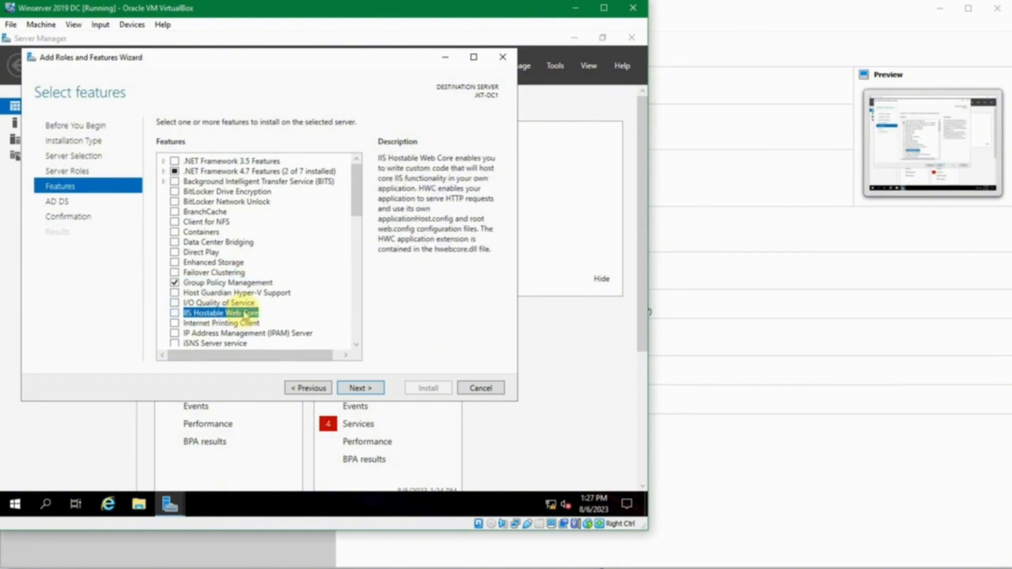
{"action": "left_click", "coordinate": [209, 203]}
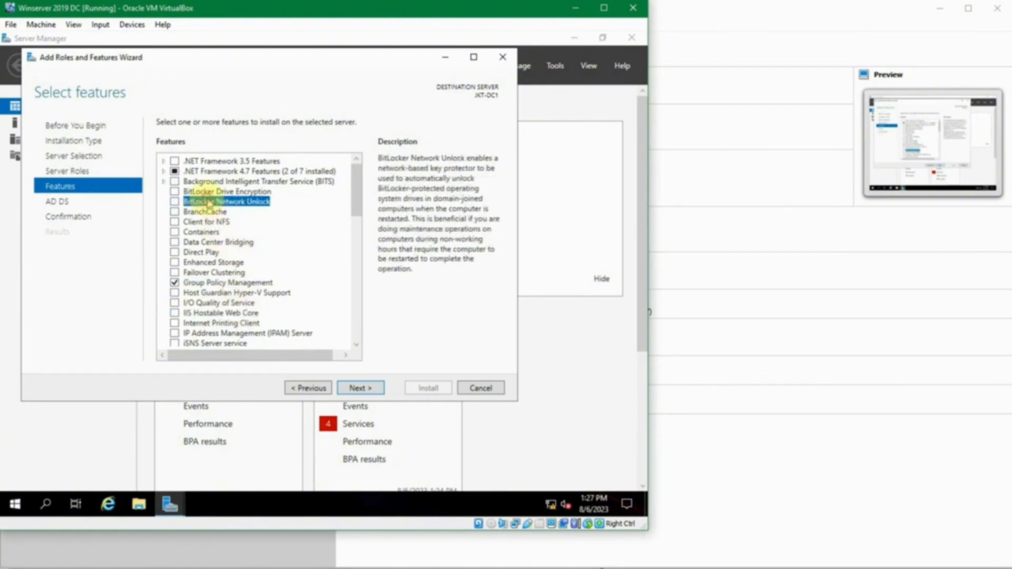
{"action": "left_click", "coordinate": [208, 193]}
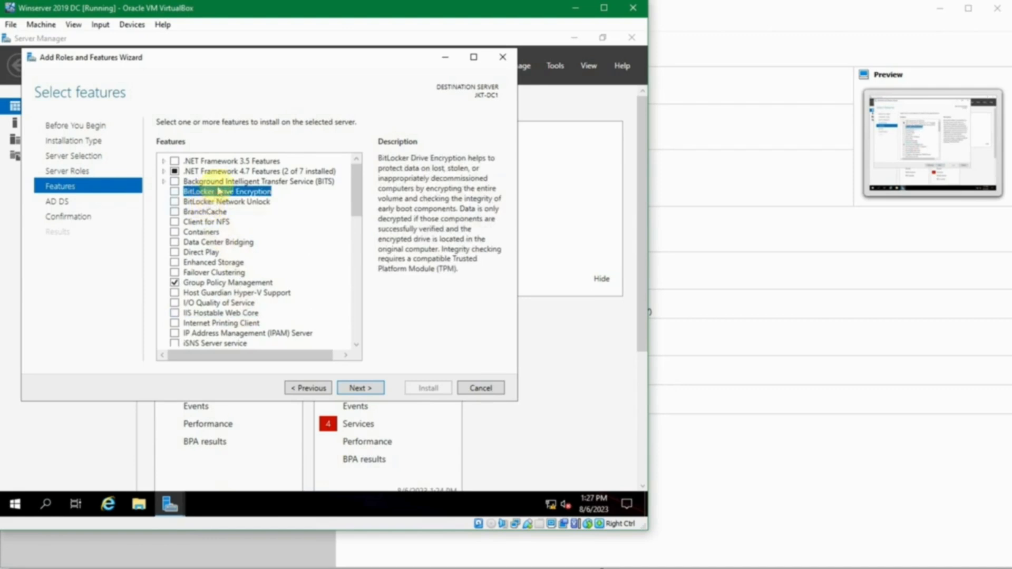
{"action": "left_click", "coordinate": [221, 181]}
Scroll the rest of the feature list, leaving defaults unchanged, and continue to the AD DS information page
{"action": "scroll", "coordinate": [222, 237], "scroll_direction": "down", "scroll_amount": 6}
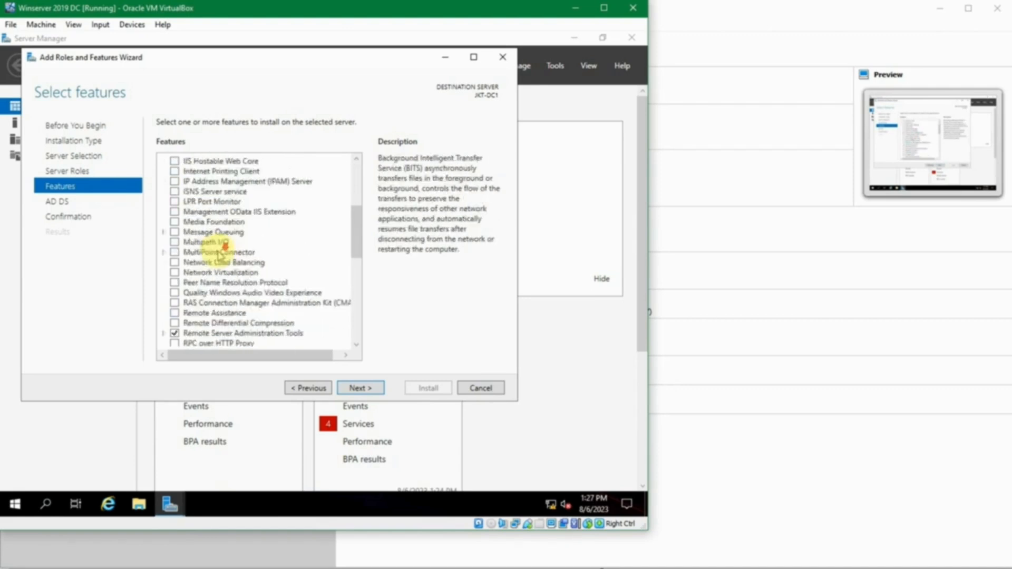
{"action": "scroll", "coordinate": [220, 256], "scroll_direction": "down", "scroll_amount": 6}
{"action": "scroll", "coordinate": [220, 257], "scroll_direction": "up", "scroll_amount": 1}
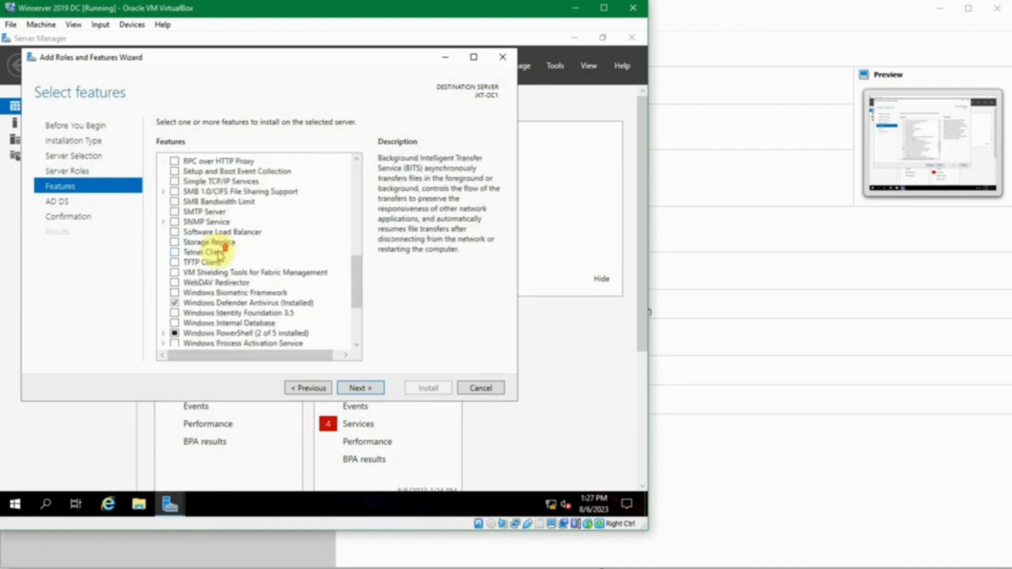
{"action": "scroll", "coordinate": [221, 256], "scroll_direction": "down", "scroll_amount": 4}
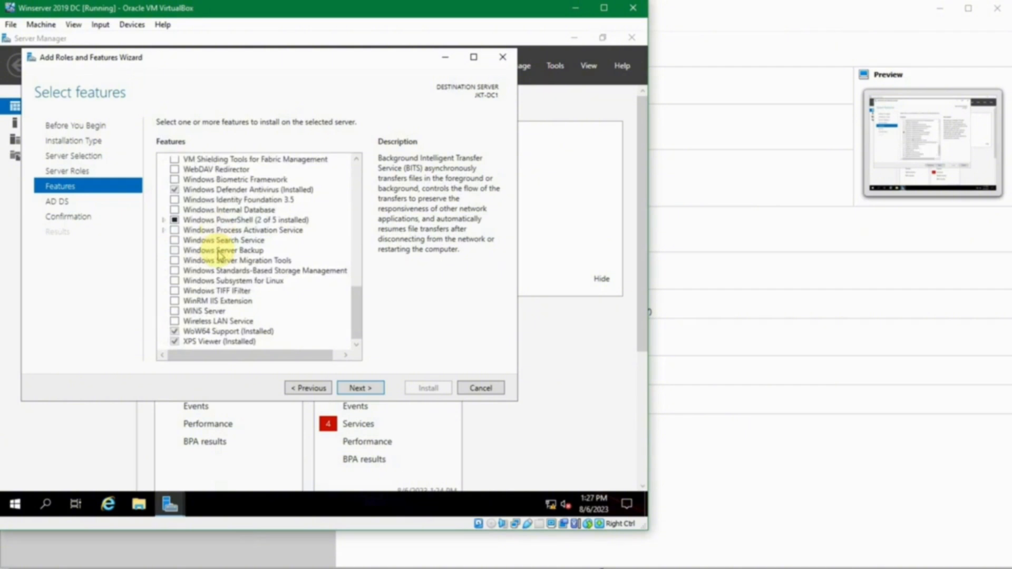
{"action": "scroll", "coordinate": [221, 255], "scroll_direction": "up", "scroll_amount": 16}
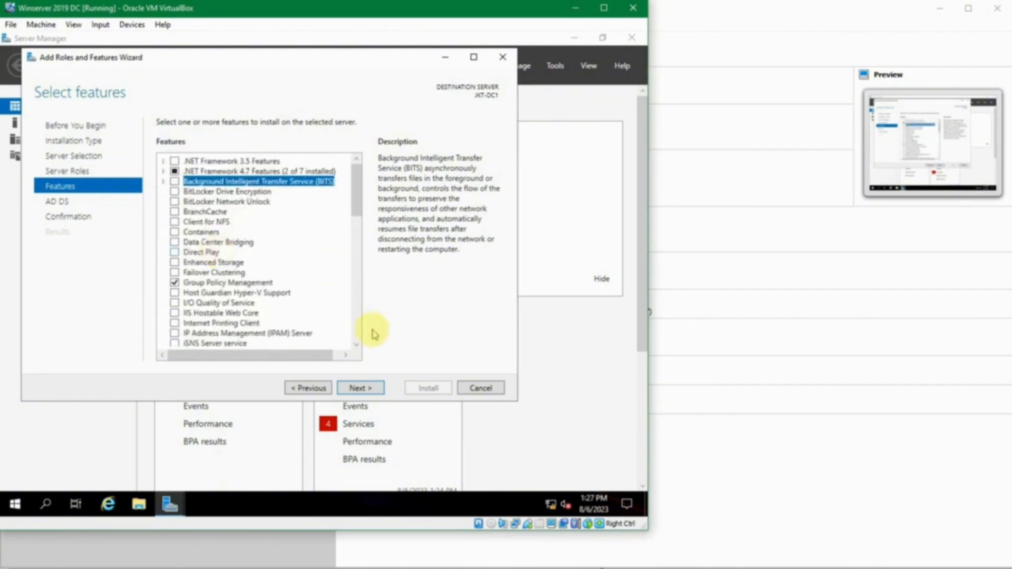
{"action": "key", "text": "g"}
{"action": "left_click", "coordinate": [368, 388]}
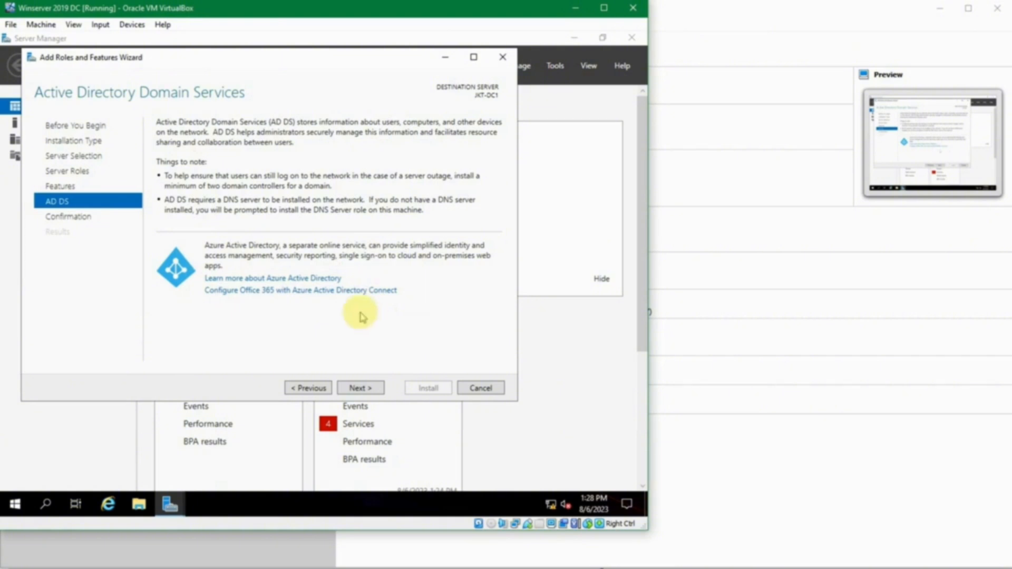
Confirm and install AD DS with its management tools on JKT-DC1, closing the wizard once it succeeds
{"action": "left_click", "coordinate": [372, 389]}
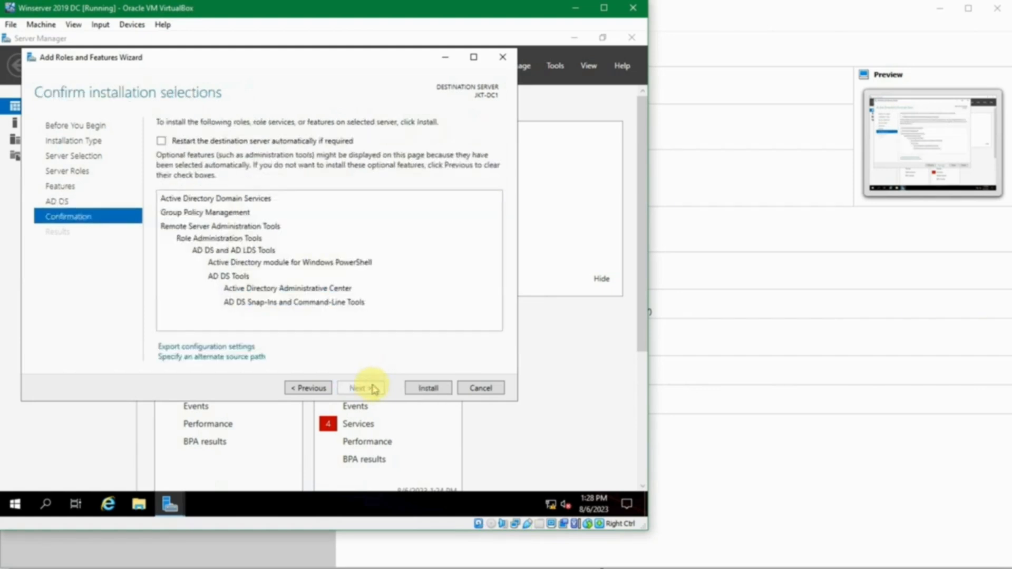
{"action": "left_click", "coordinate": [429, 389]}
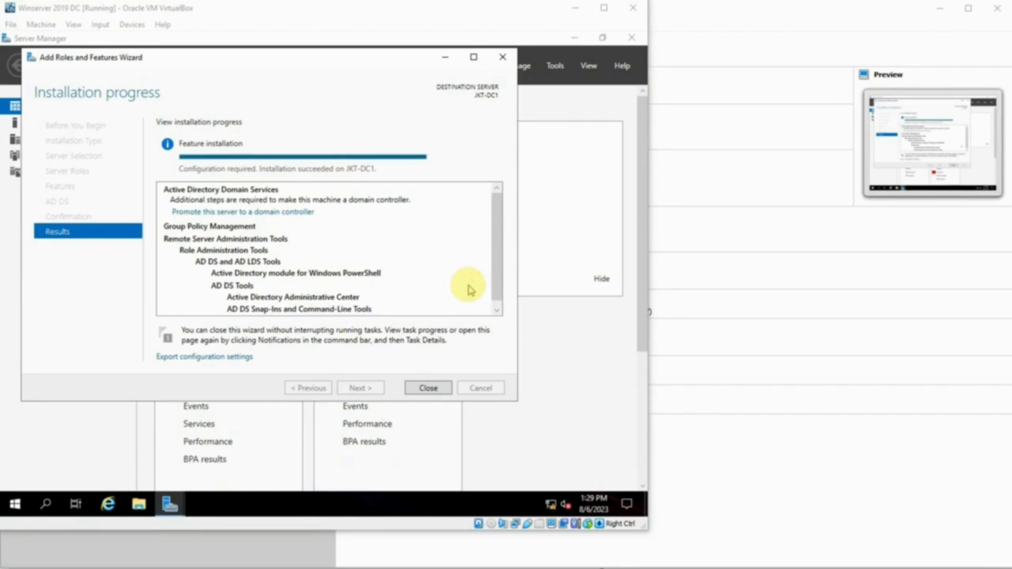
{"action": "left_click", "coordinate": [428, 388]}
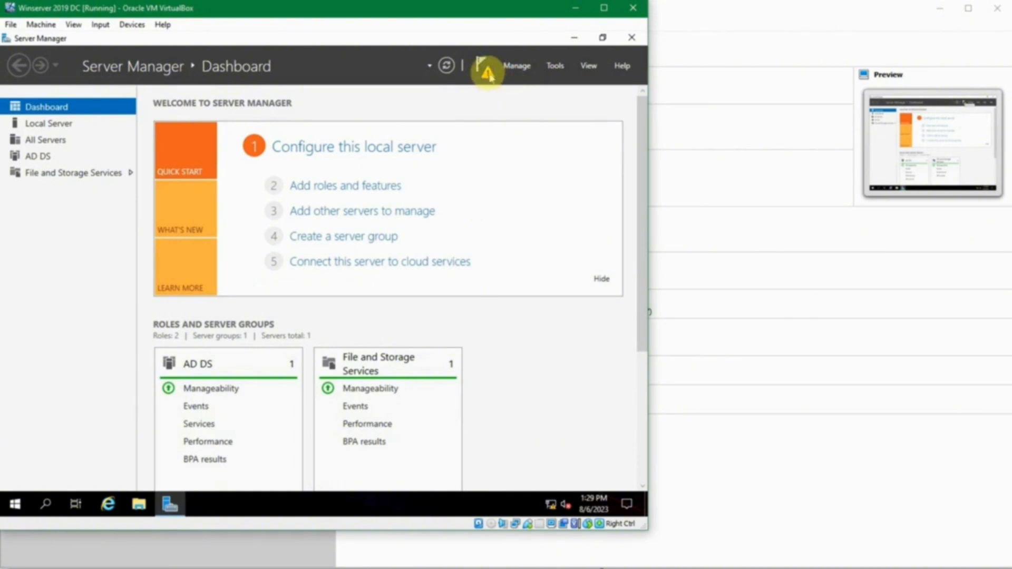
From Server Manager's notifications, launch 'Promote this server to a domain controller'
{"action": "left_click", "coordinate": [486, 73]}
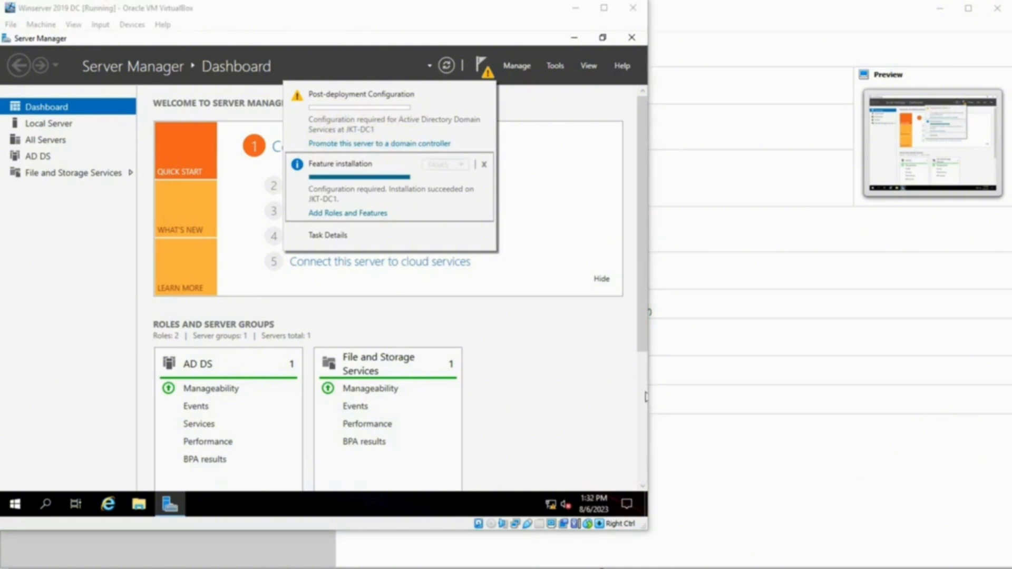
{"action": "left_click", "coordinate": [366, 144]}
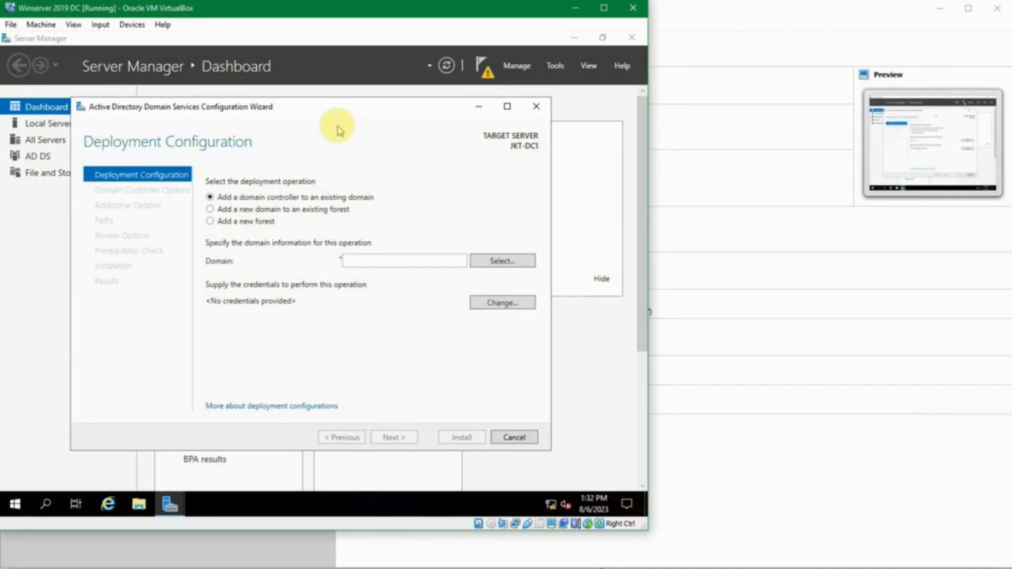
Choose 'Add a new forest' with root domain sukasuka.com, checking passes.txt, and continue
{"action": "left_click", "coordinate": [210, 198]}
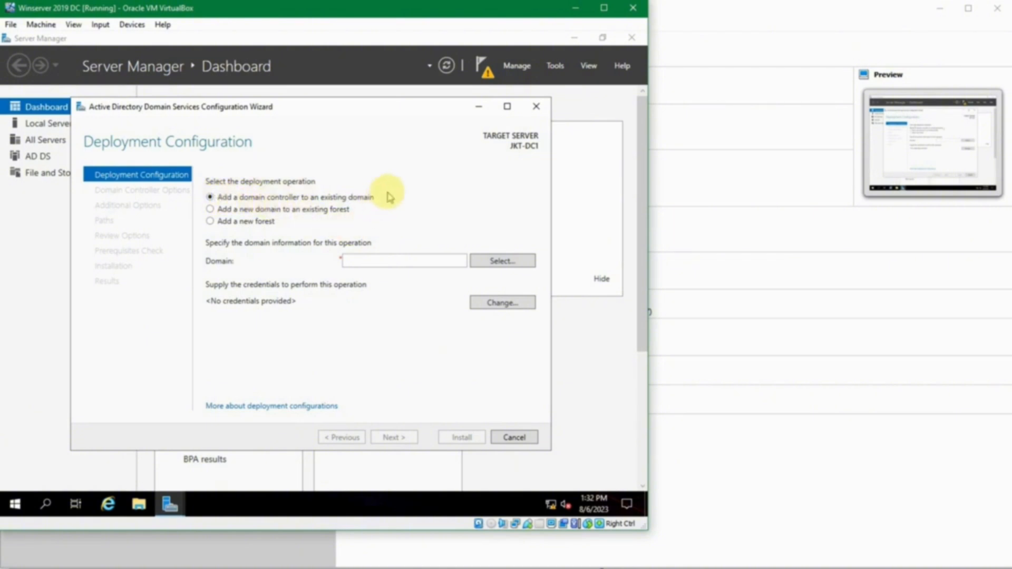
{"action": "left_click", "coordinate": [210, 209]}
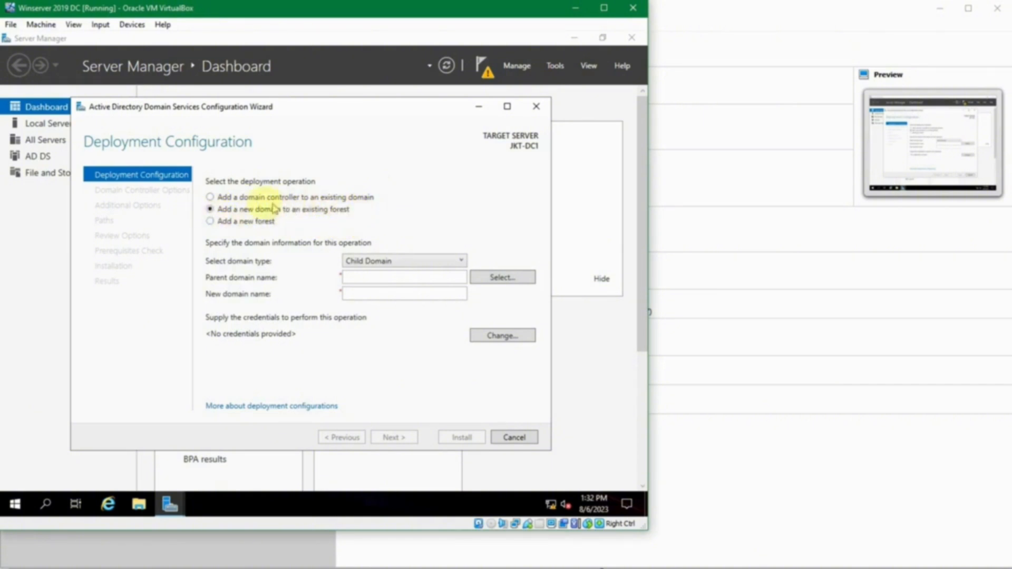
{"action": "left_click", "coordinate": [209, 223]}
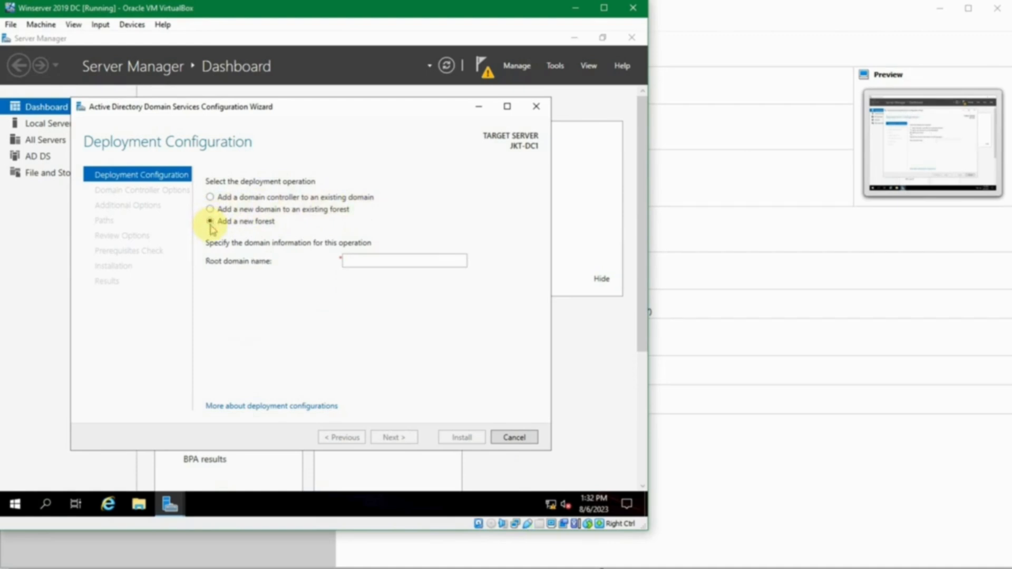
{"action": "left_click", "coordinate": [362, 260]}
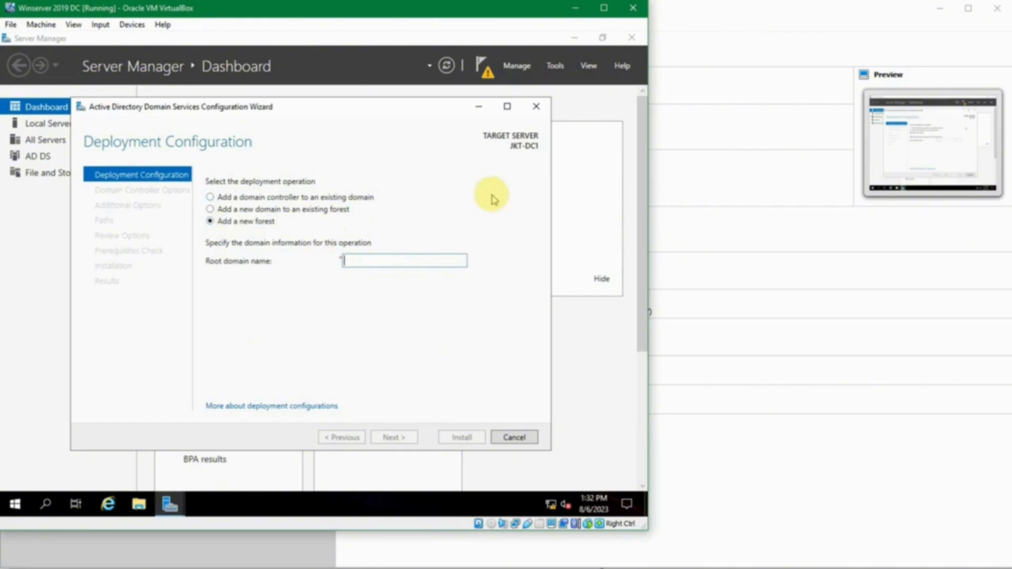
{"action": "type", "text": "sukasuka.com"}
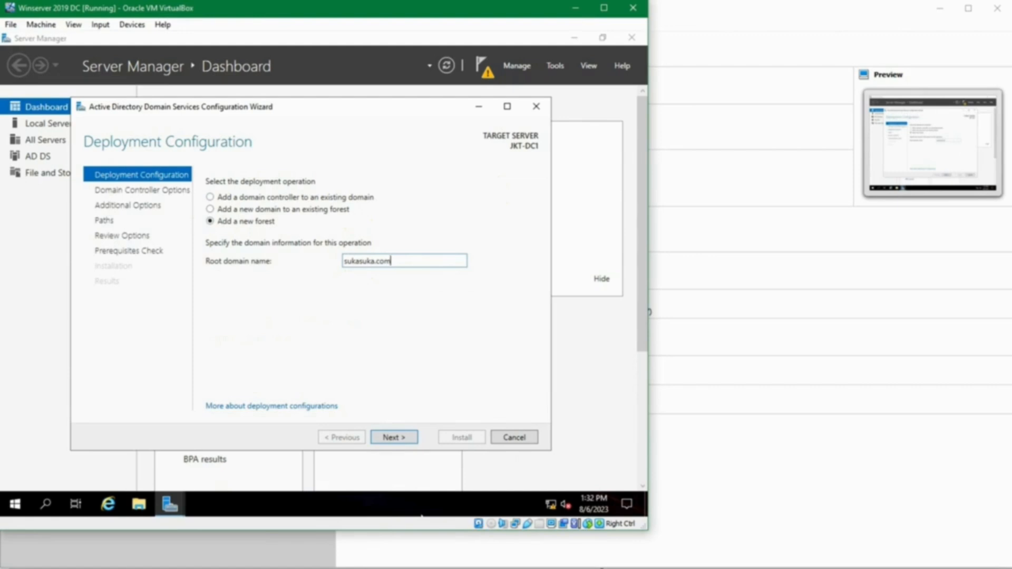
{"action": "left_click", "coordinate": [422, 556]}
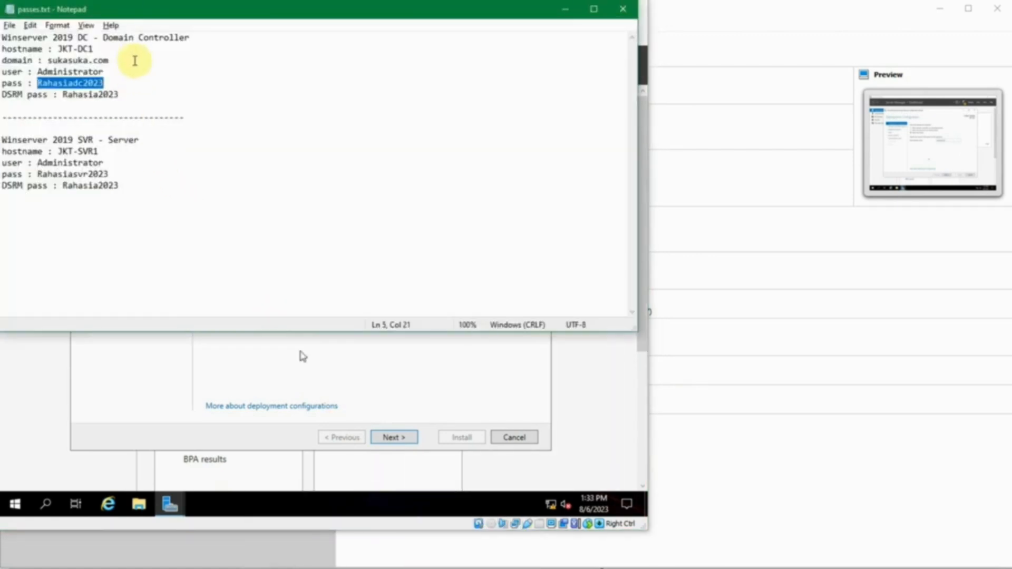
{"action": "left_click", "coordinate": [135, 60]}
{"action": "left_click", "coordinate": [563, 10]}
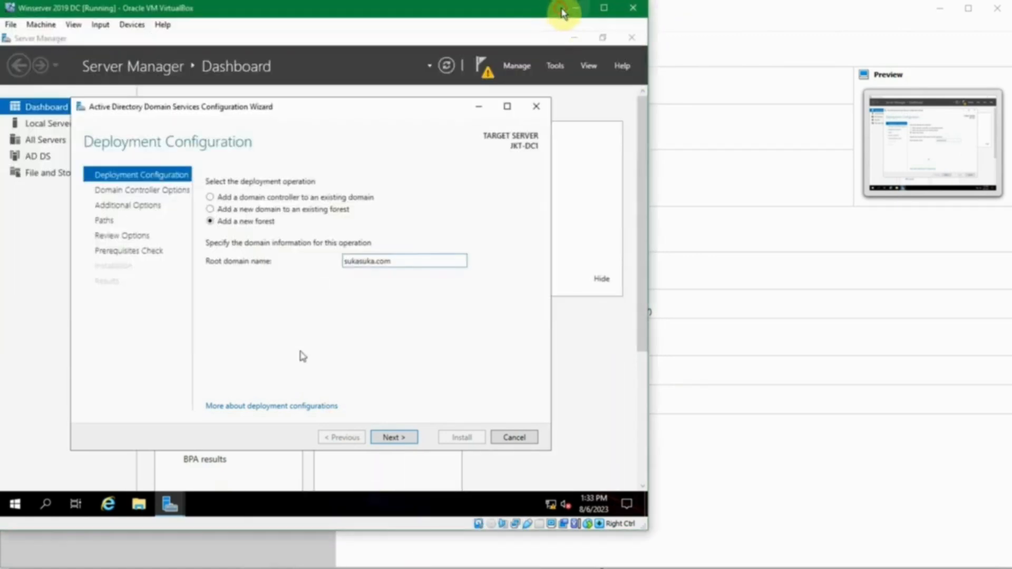
{"action": "left_click", "coordinate": [406, 436]}
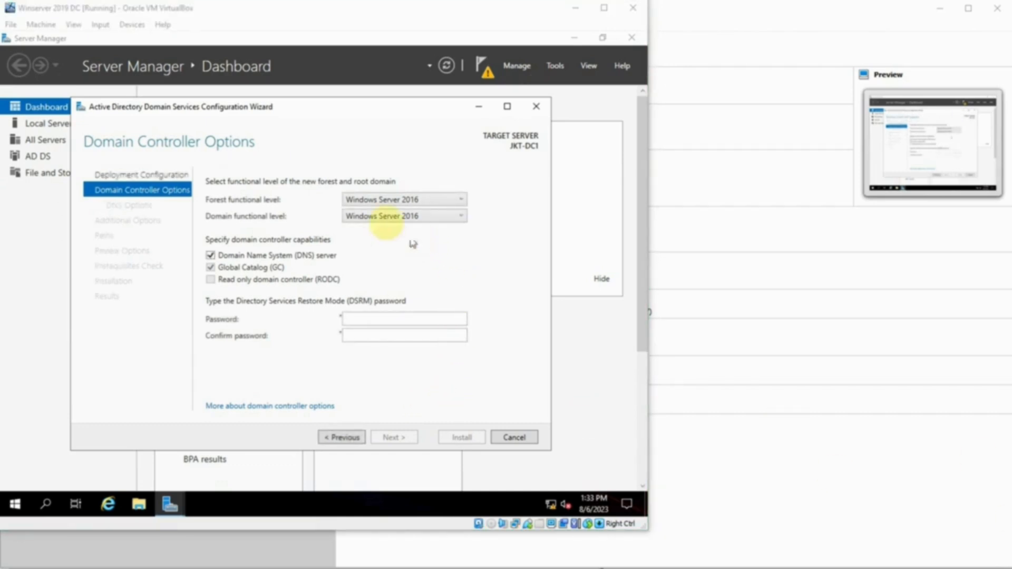
{"action": "left_click", "coordinate": [284, 194]}
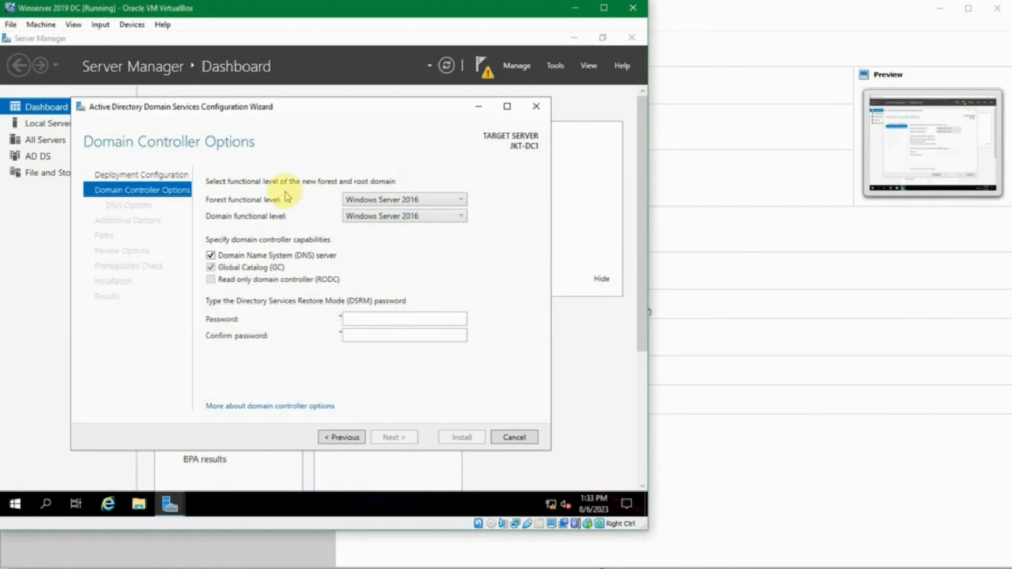
{"action": "left_click", "coordinate": [436, 202]}
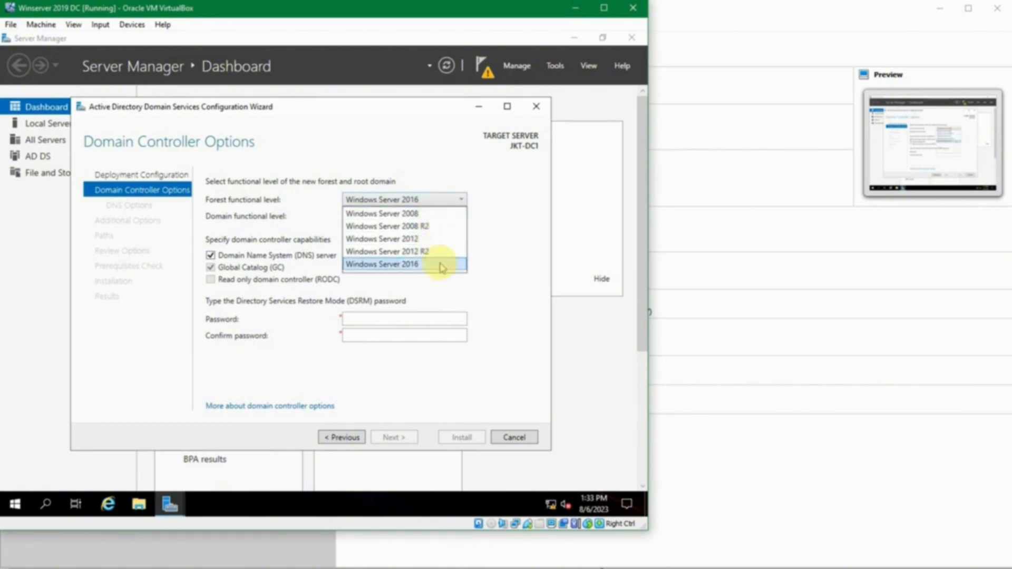
{"action": "left_click", "coordinate": [498, 199]}
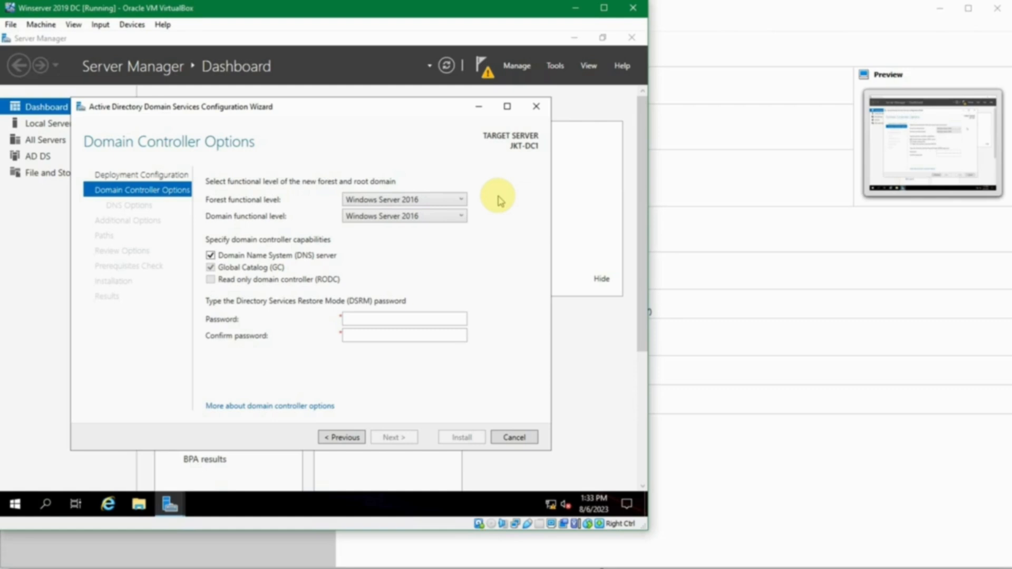
{"action": "left_click", "coordinate": [462, 200]}
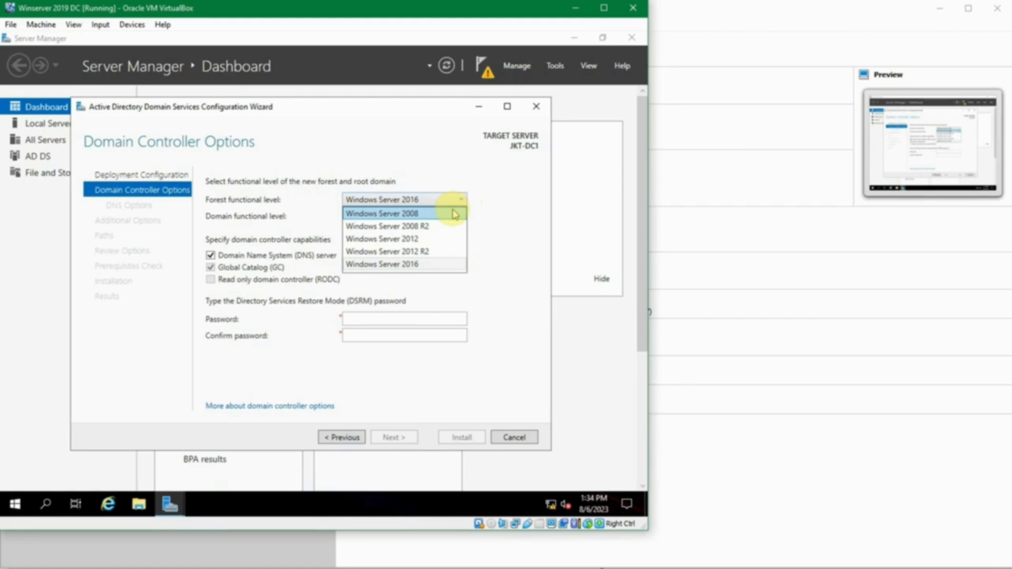
{"action": "left_click", "coordinate": [505, 200]}
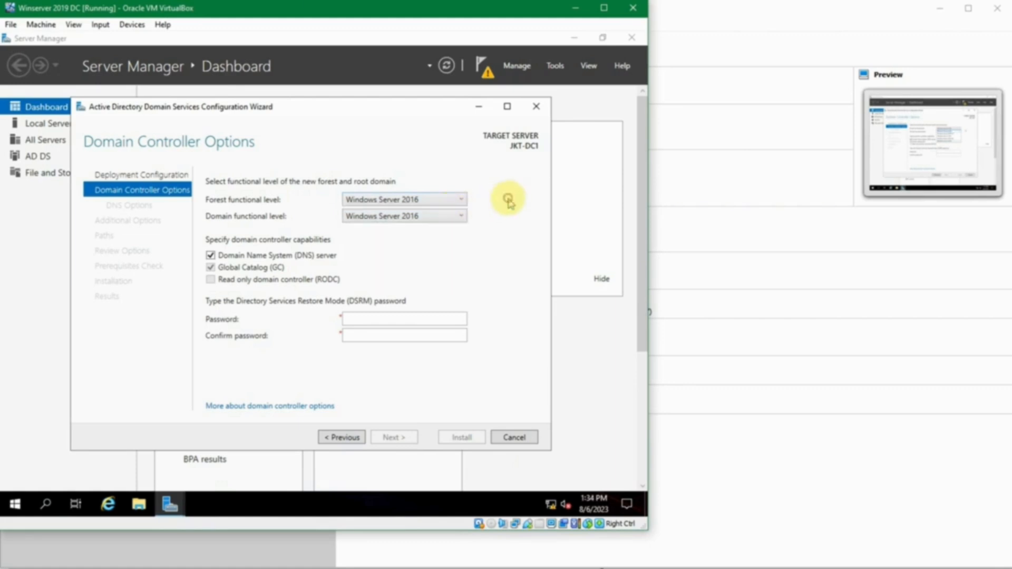
{"action": "left_click", "coordinate": [447, 205]}
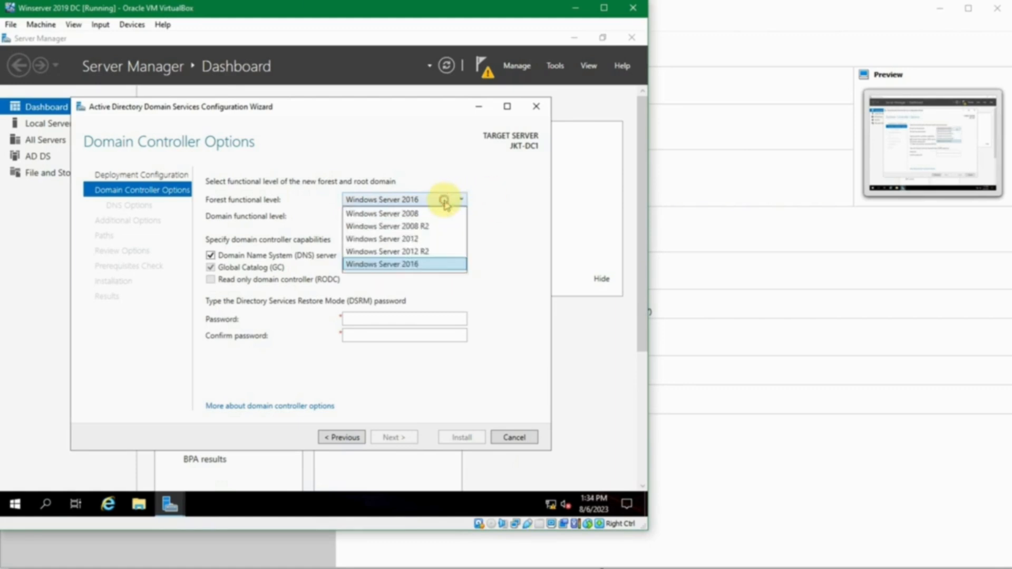
{"action": "left_click", "coordinate": [429, 265]}
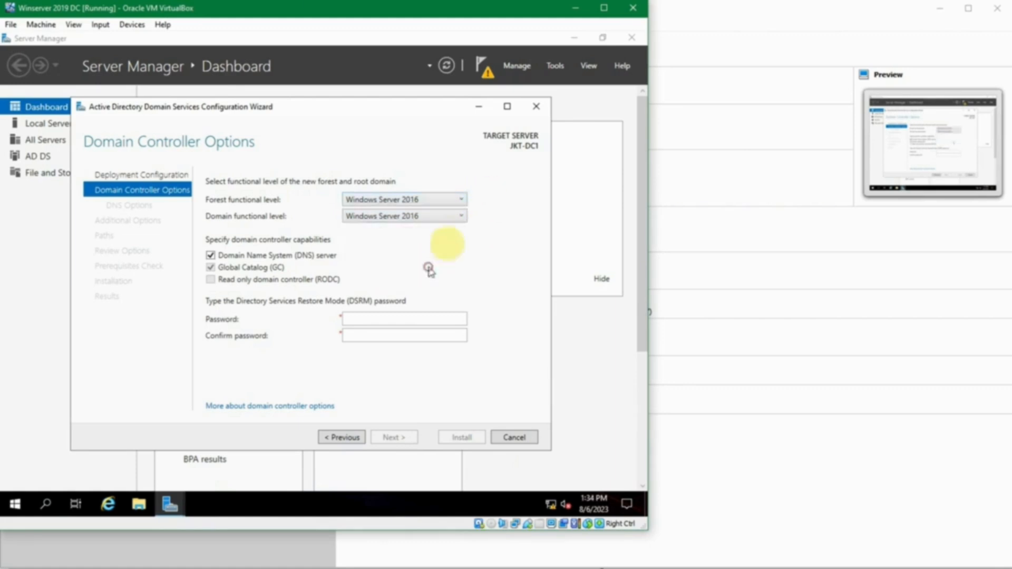
{"action": "left_click", "coordinate": [456, 222]}
{"action": "left_click", "coordinate": [454, 220]}
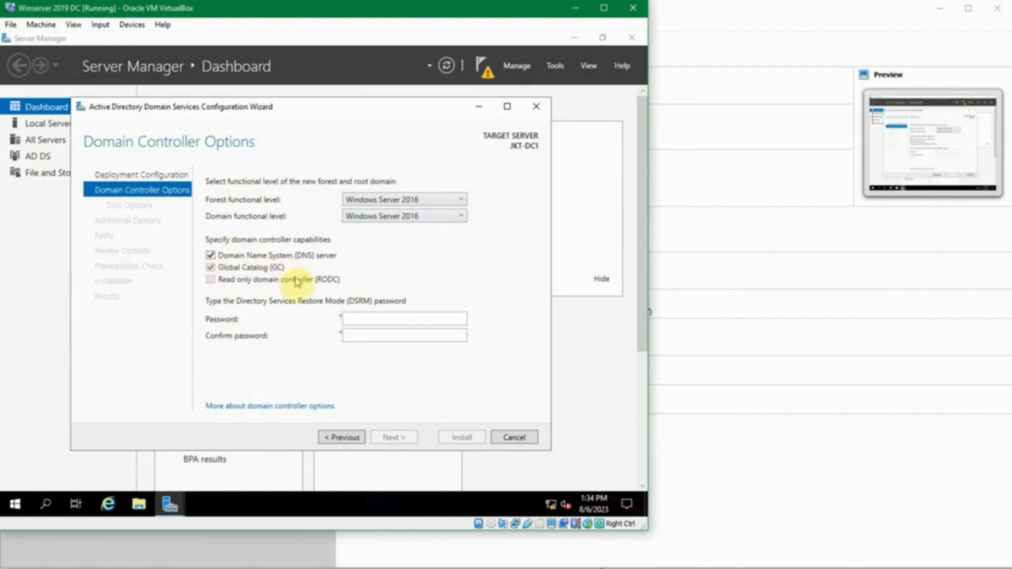
{"action": "left_click", "coordinate": [356, 320]}
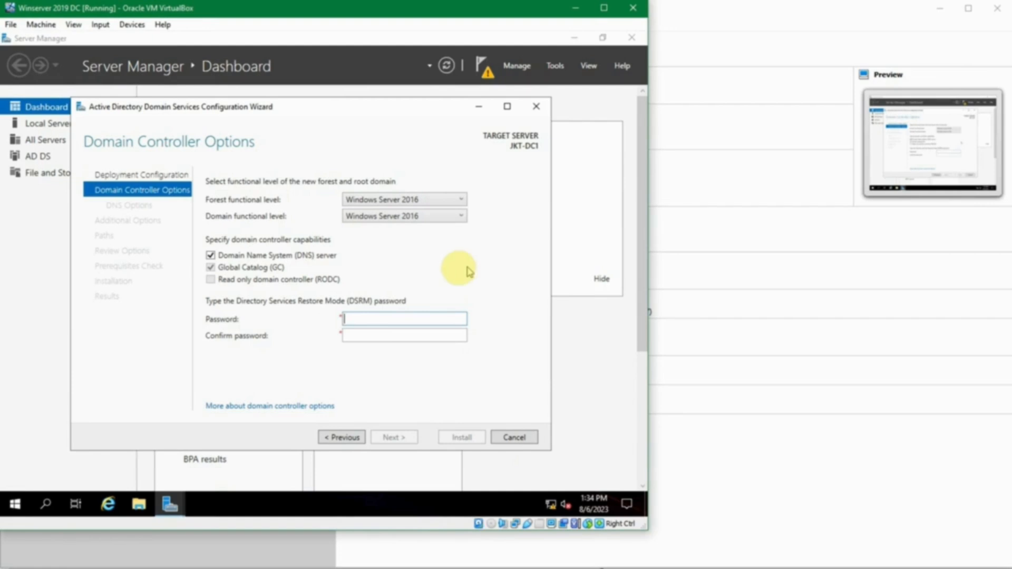
Enter and confirm a matching DSRM password, retyping the first entry, and advance to DNS Options
{"action": "type", "text": "************"}
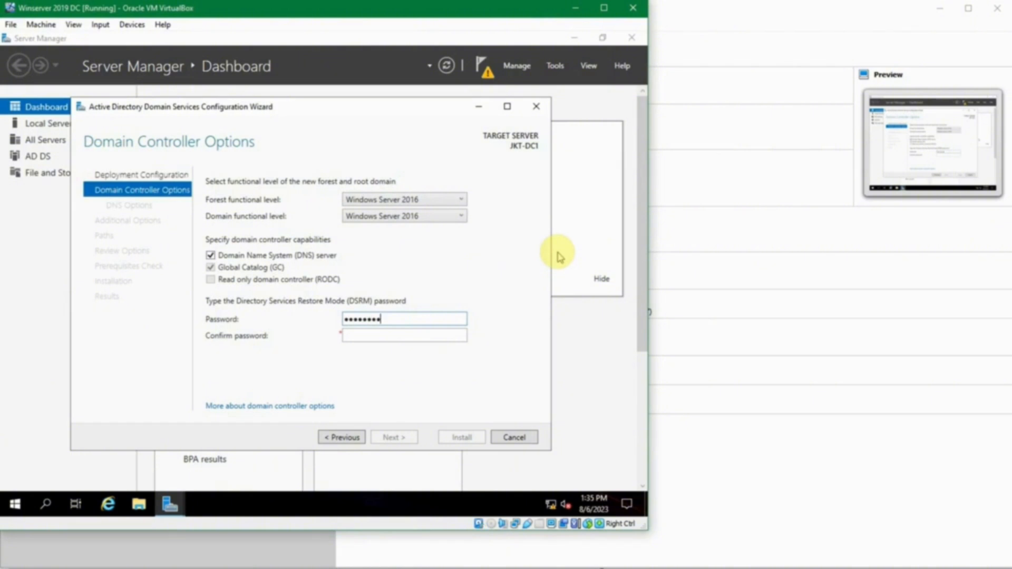
{"action": "key", "text": "Tab"}
{"action": "type", "text": "*************"}
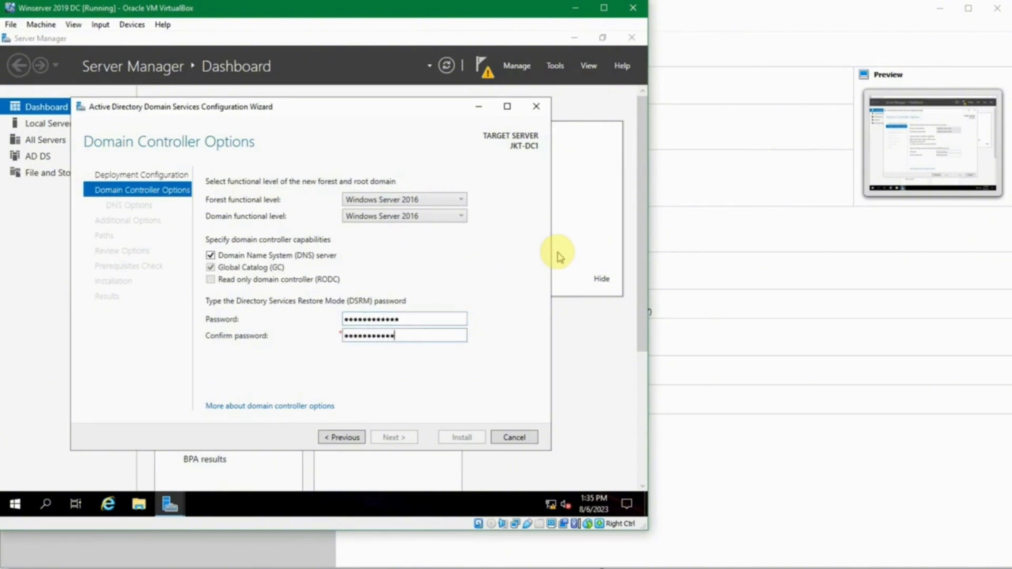
{"action": "left_click", "coordinate": [447, 316]}
{"action": "key", "text": "ctrl+a"}
{"action": "type", "text": "************"}
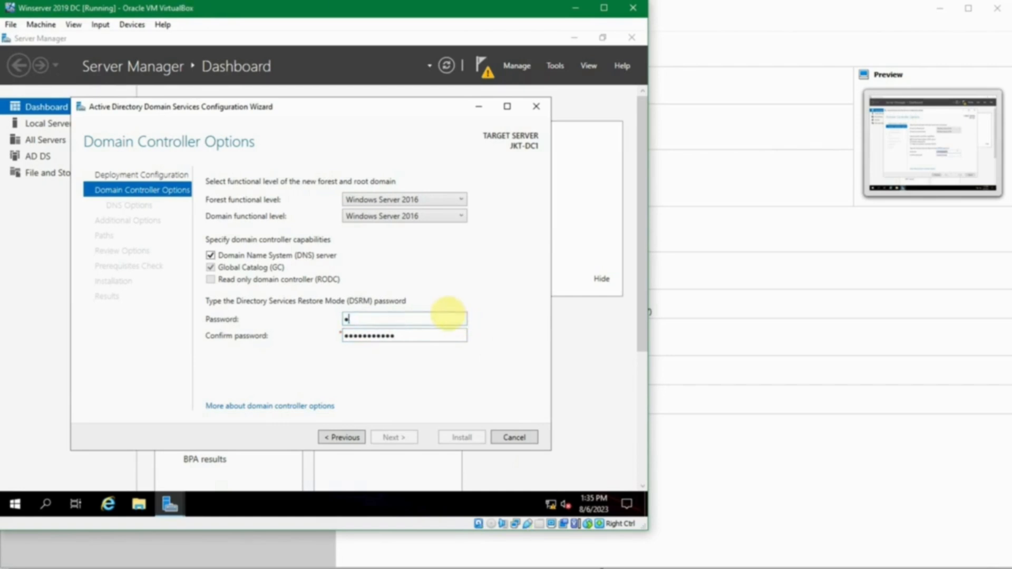
{"action": "left_click", "coordinate": [397, 435]}
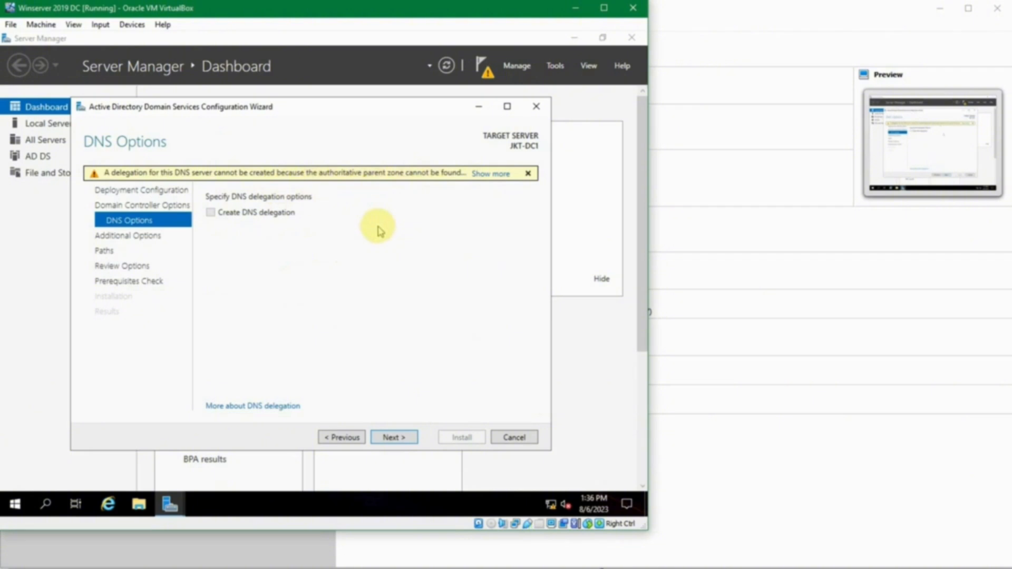
{"action": "left_click", "coordinate": [388, 435]}
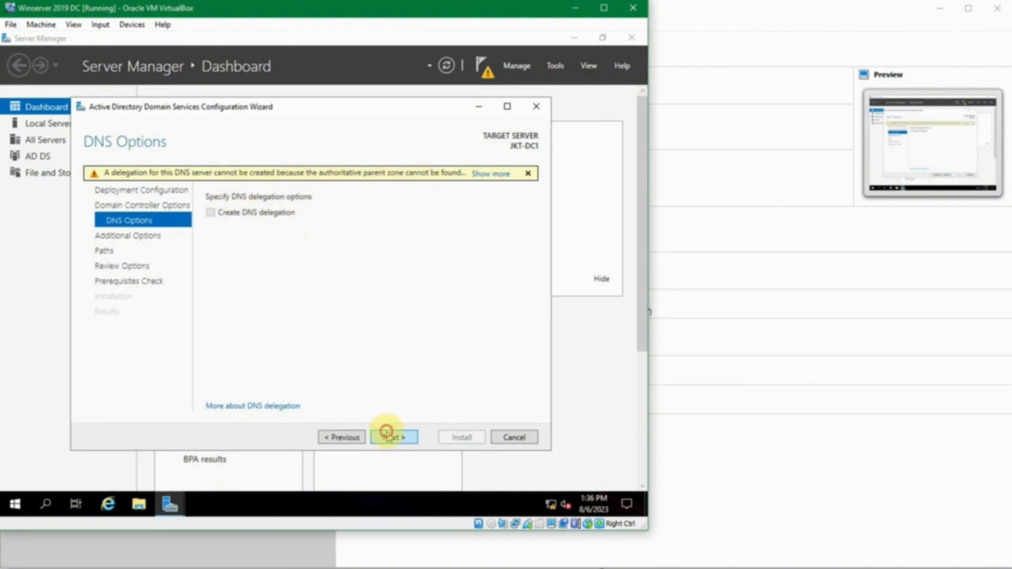
Leave DNS delegation off and keep SUKASUKA as the NetBIOS domain name, moving on to Paths
{"action": "left_click", "coordinate": [385, 367]}
{"action": "left_click", "coordinate": [396, 436]}
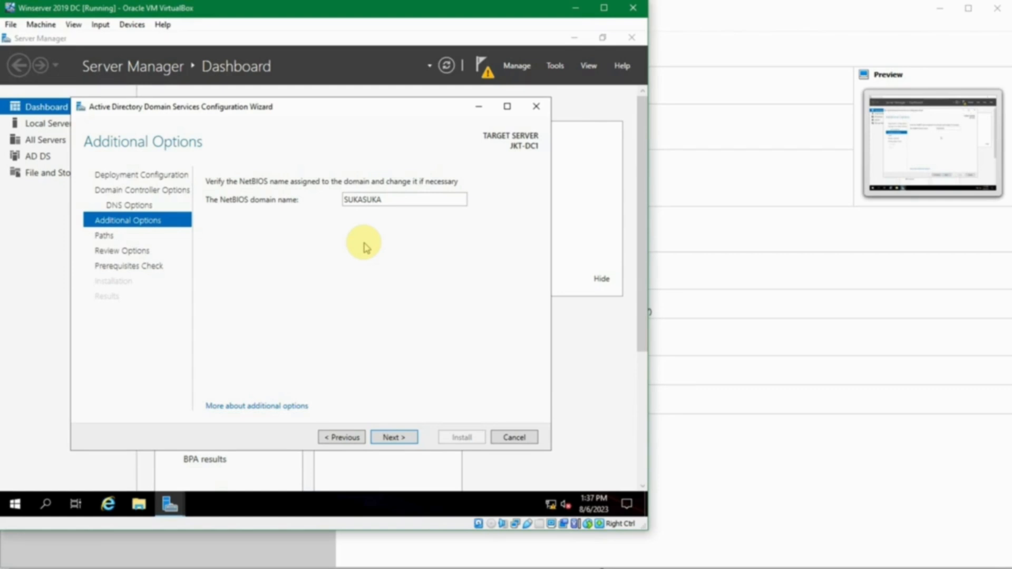
{"action": "double_click", "coordinate": [411, 194]}
{"action": "left_click", "coordinate": [409, 194]}
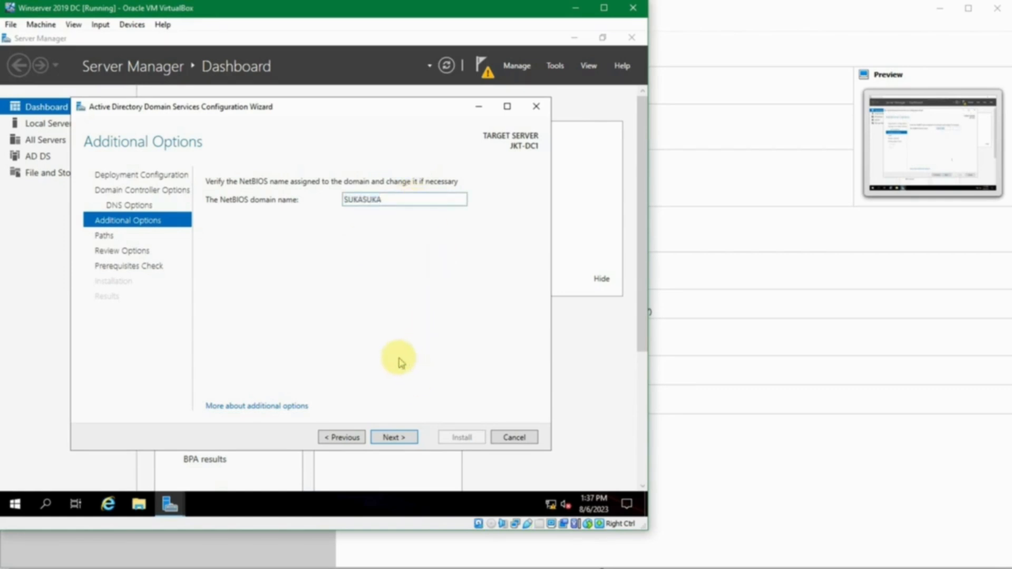
{"action": "left_click", "coordinate": [385, 439]}
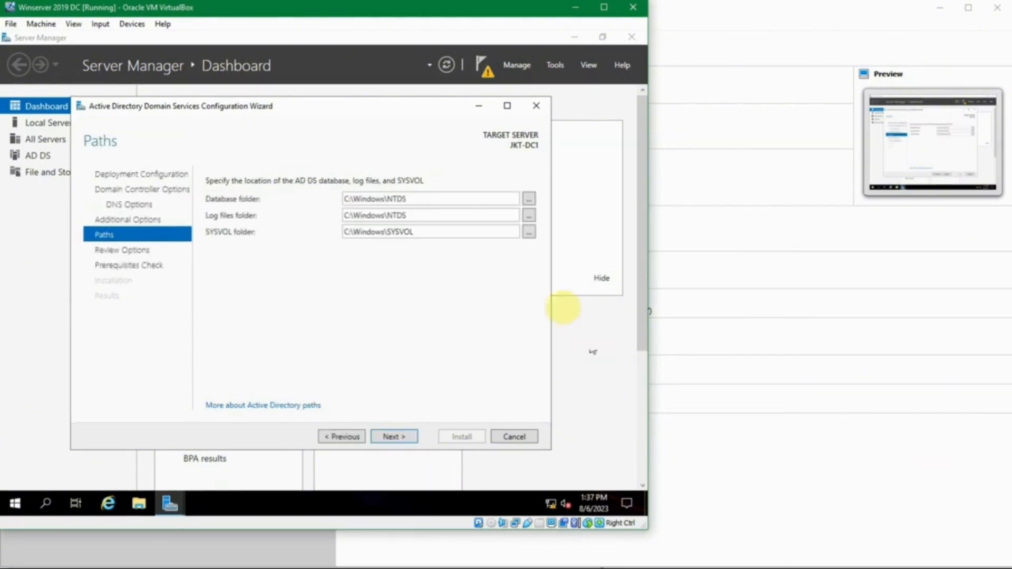
Keep the default C:\Windows\NTDS database and SYSVOL paths, cancelling a folder browse, and continue
{"action": "left_click", "coordinate": [434, 203]}
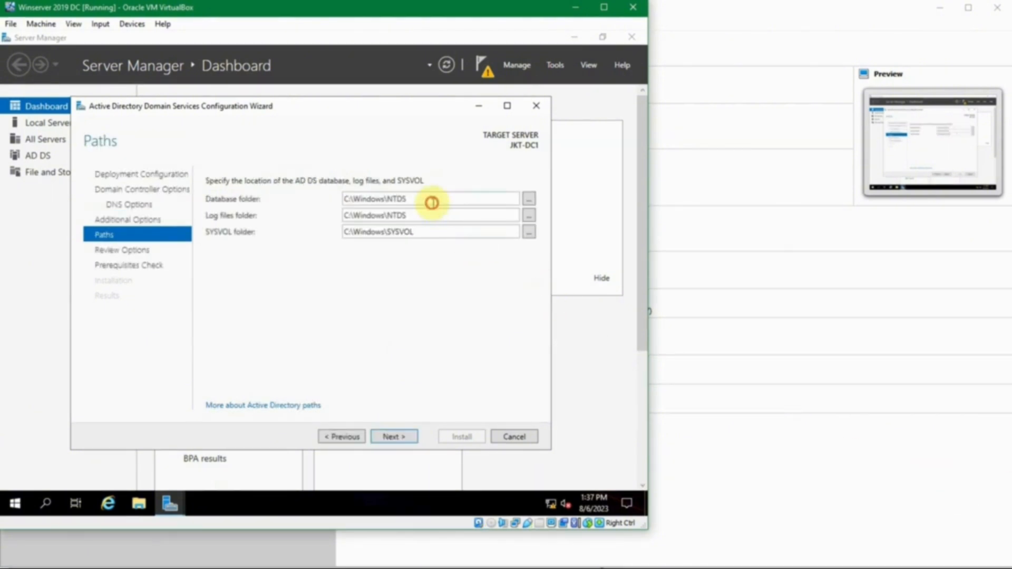
{"action": "left_click", "coordinate": [434, 204]}
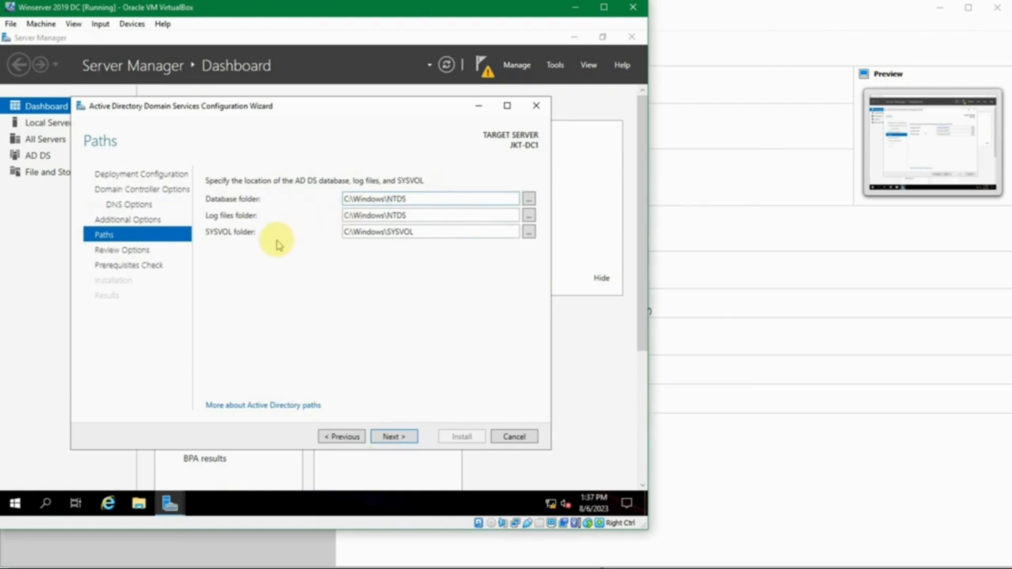
{"action": "left_click", "coordinate": [529, 199]}
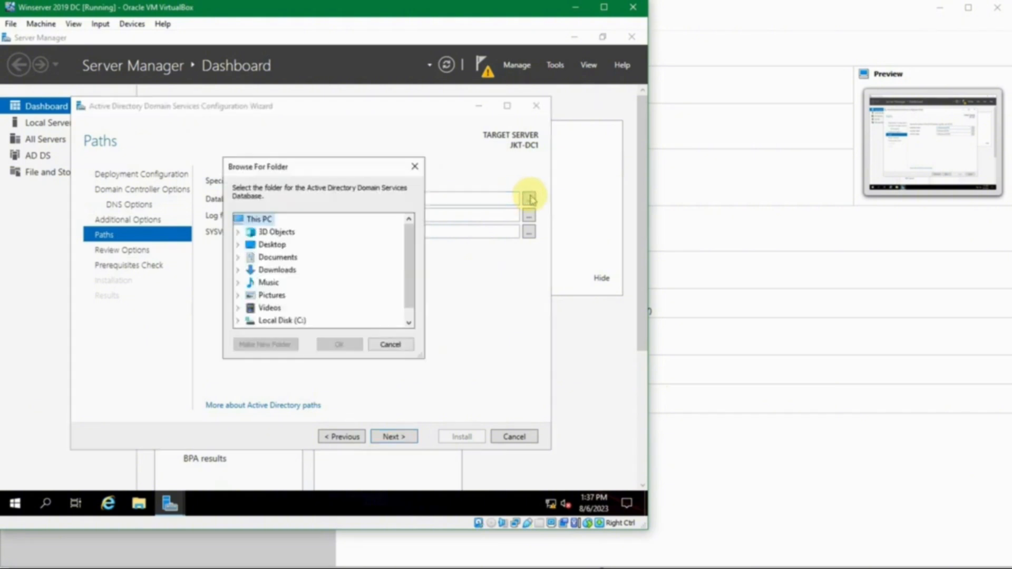
{"action": "left_click", "coordinate": [391, 346]}
{"action": "double_click", "coordinate": [434, 198]}
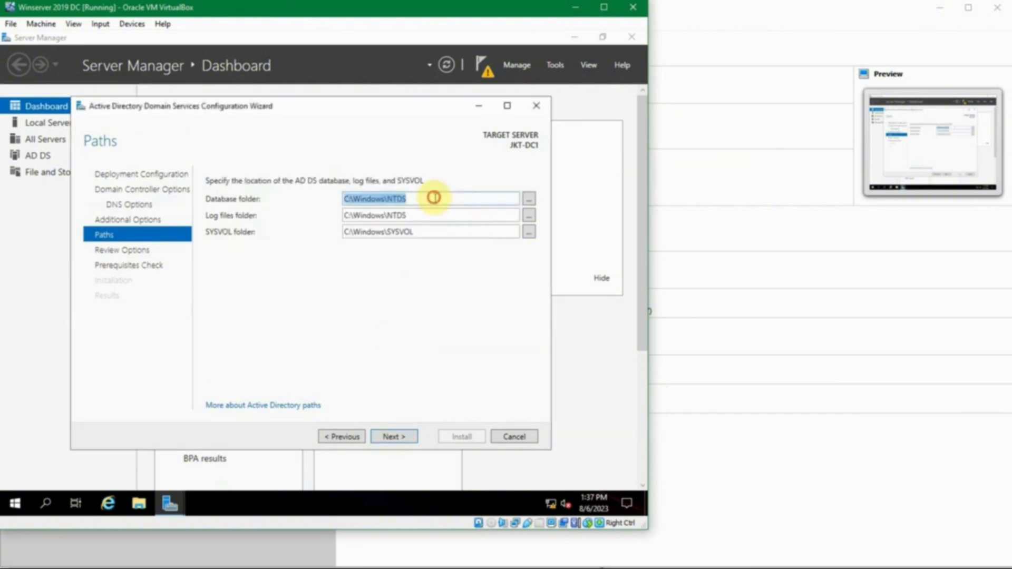
{"action": "left_click", "coordinate": [435, 198]}
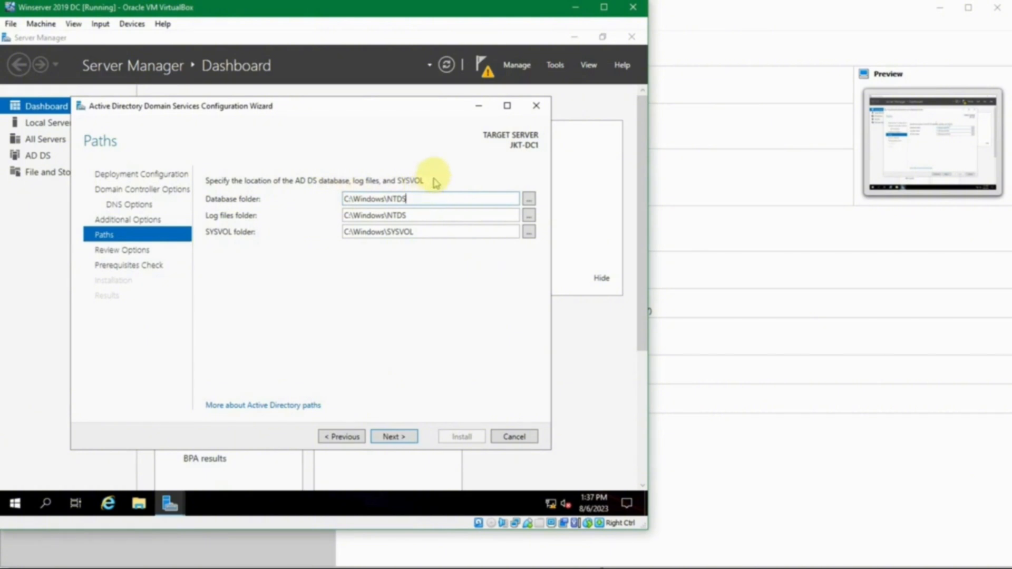
{"action": "left_click", "coordinate": [390, 438]}
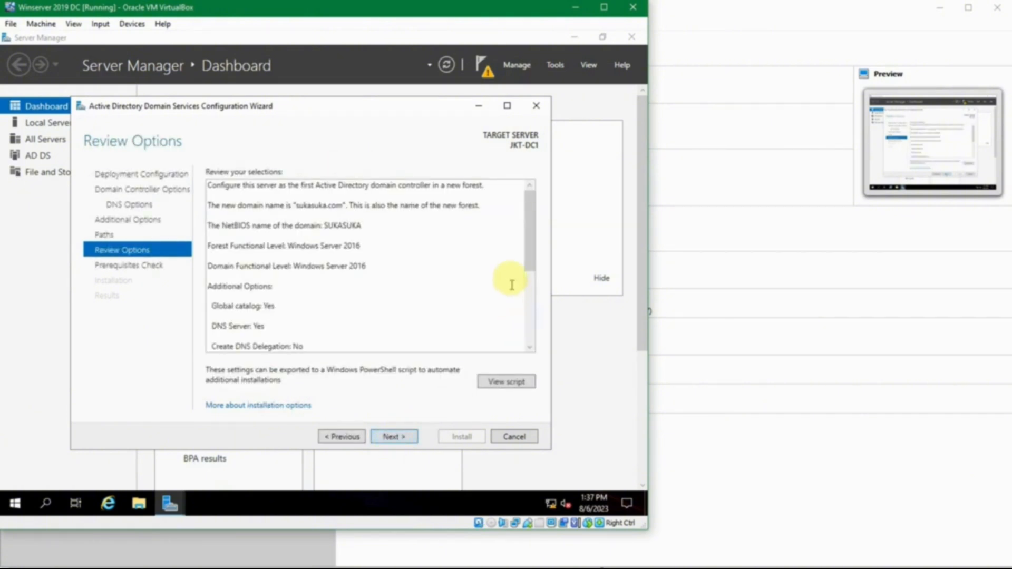
Scroll through the Review Options summary of the new sukasuka.com forest settings
{"action": "left_click_drag", "start_coordinate": [529, 255], "coordinate": [514, 221]}
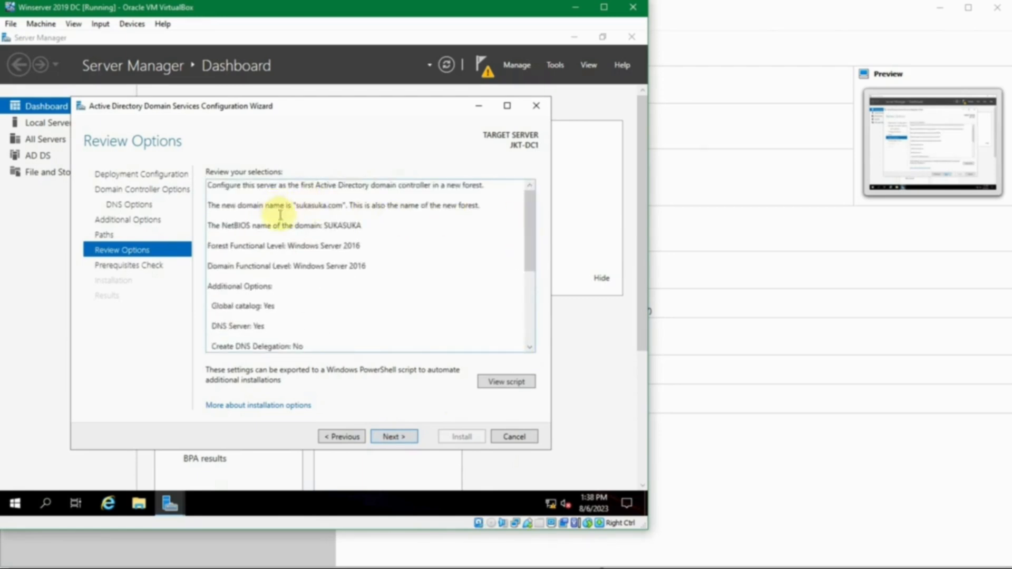
{"action": "triple_click", "coordinate": [257, 231]}
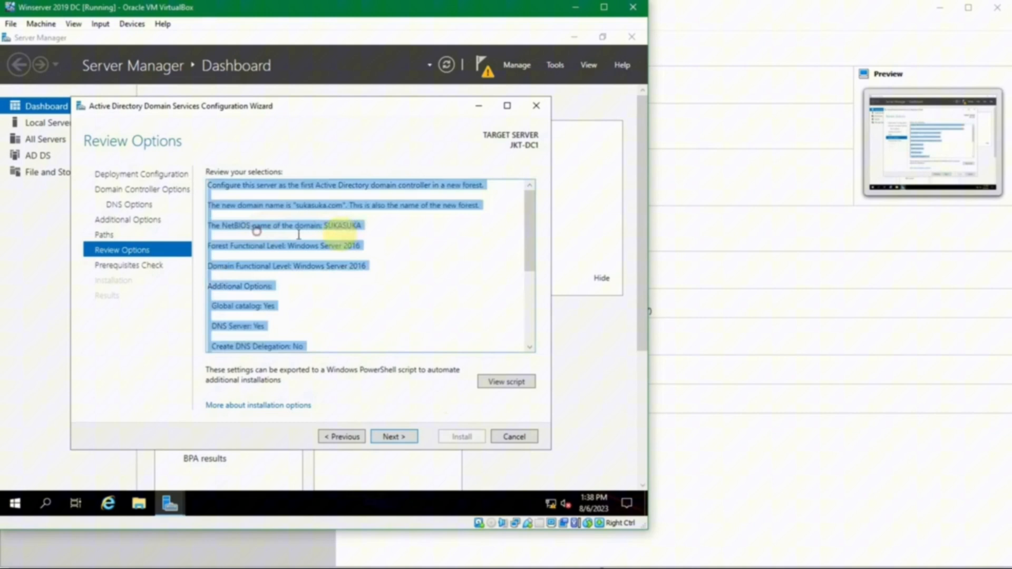
{"action": "left_click", "coordinate": [363, 225]}
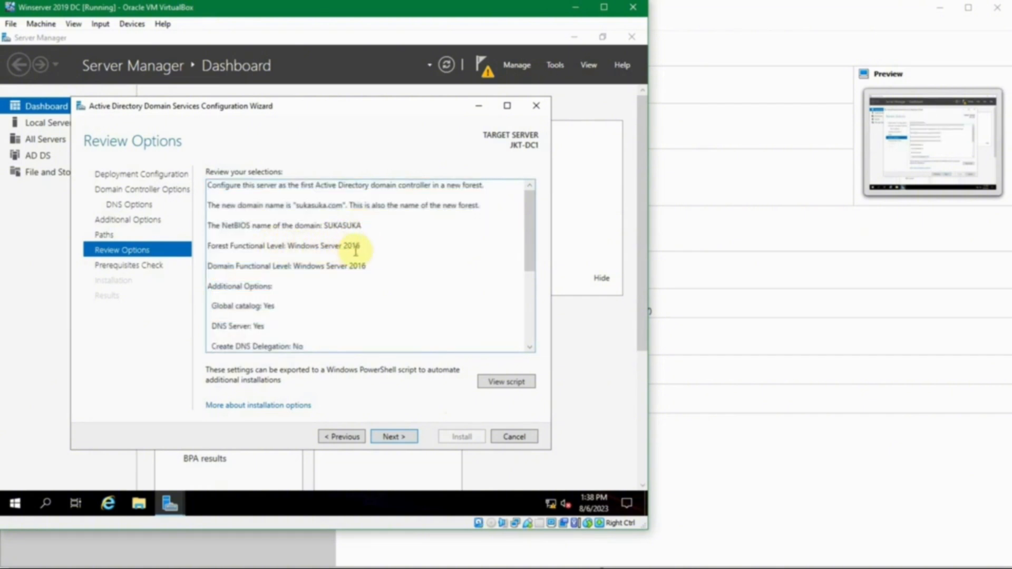
{"action": "scroll", "coordinate": [289, 274], "scroll_direction": "down", "scroll_amount": 1}
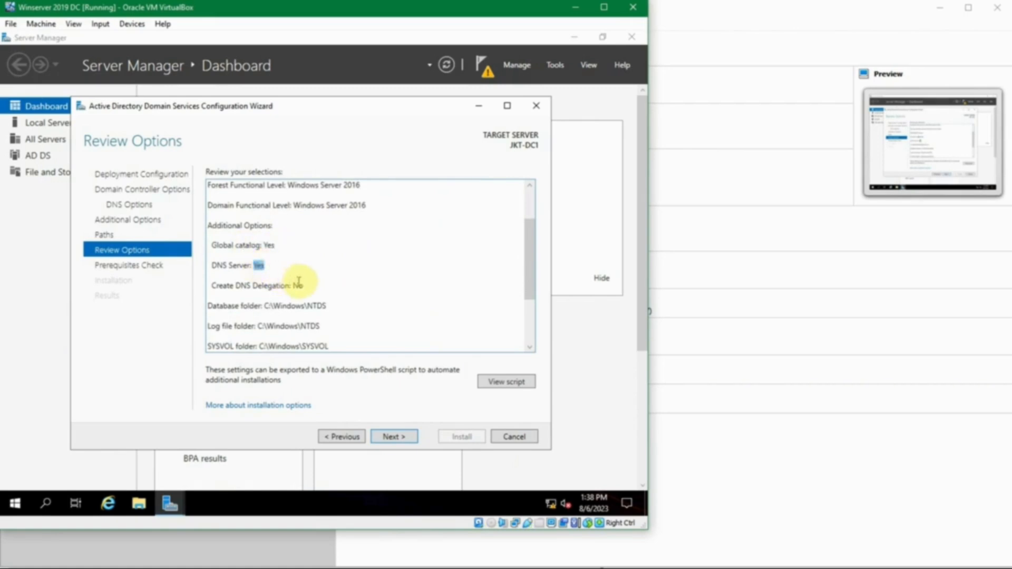
{"action": "scroll", "coordinate": [342, 285], "scroll_direction": "down", "scroll_amount": 1}
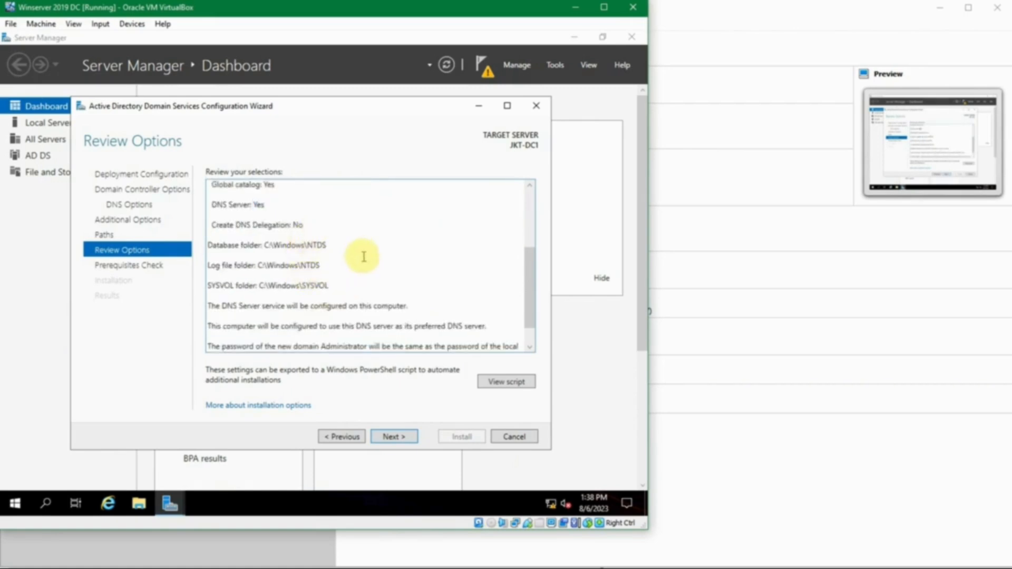
{"action": "scroll", "coordinate": [362, 261], "scroll_direction": "down", "scroll_amount": 1}
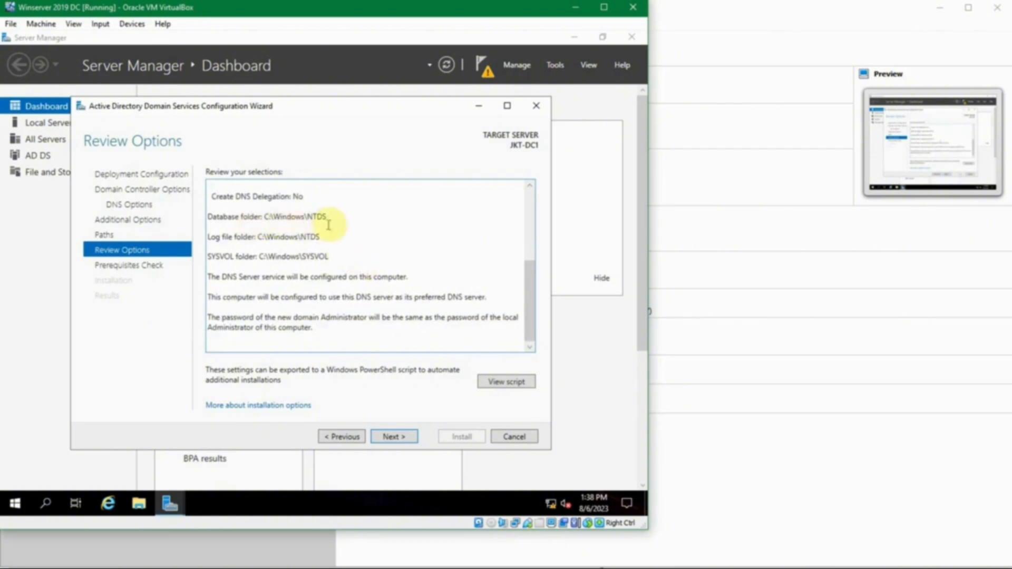
View the PowerShell deployment script, close it, and run the prerequisites check
{"action": "left_click", "coordinate": [509, 384]}
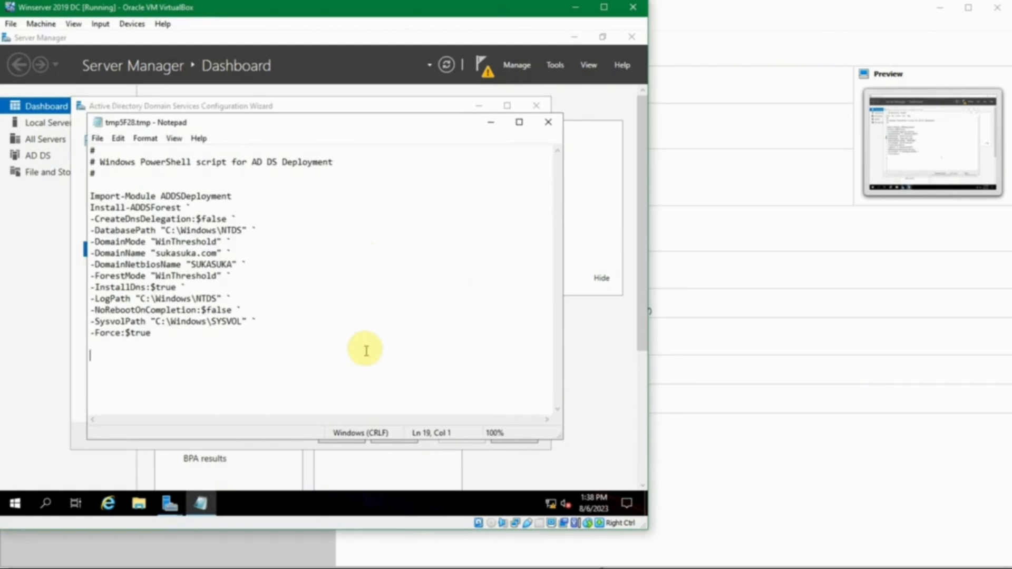
{"action": "key", "text": "alt+F4"}
{"action": "left_click", "coordinate": [394, 436]}
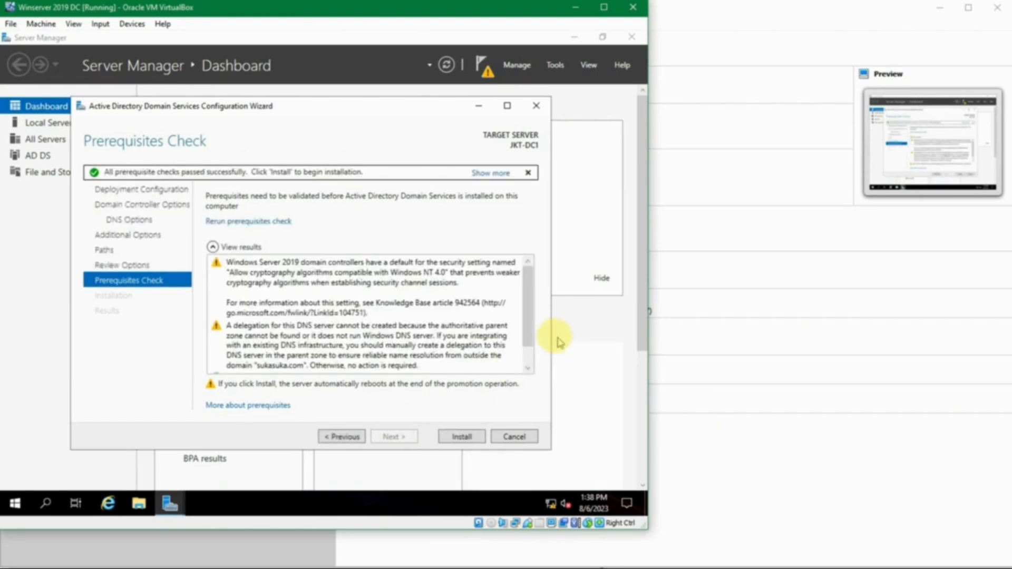
Read the prerequisite warnings, including DNS delegation, then install AD DS to make JKT-DC1 a domain controller
{"action": "left_click", "coordinate": [401, 289]}
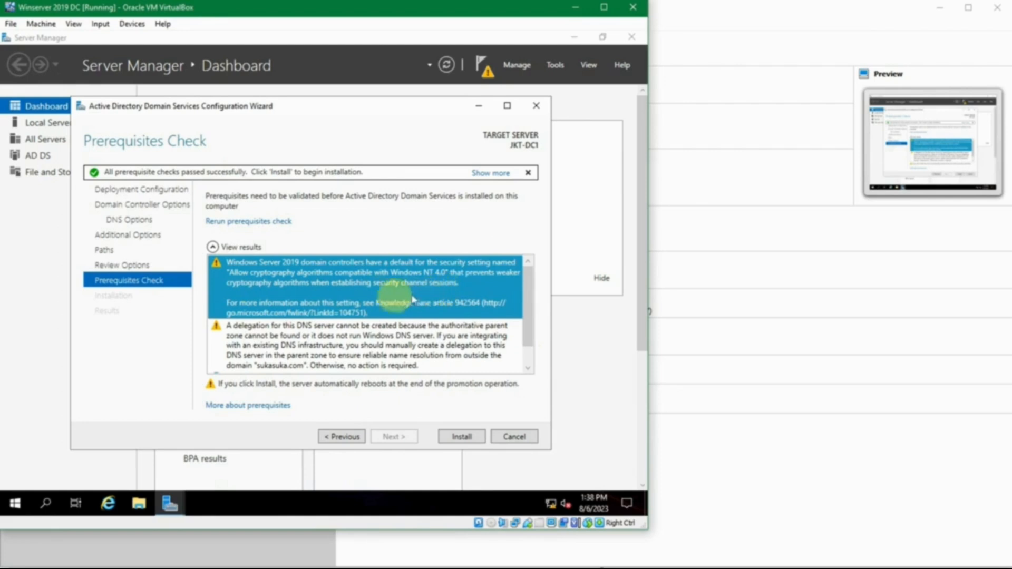
{"action": "scroll", "coordinate": [357, 299], "scroll_direction": "down", "scroll_amount": 1}
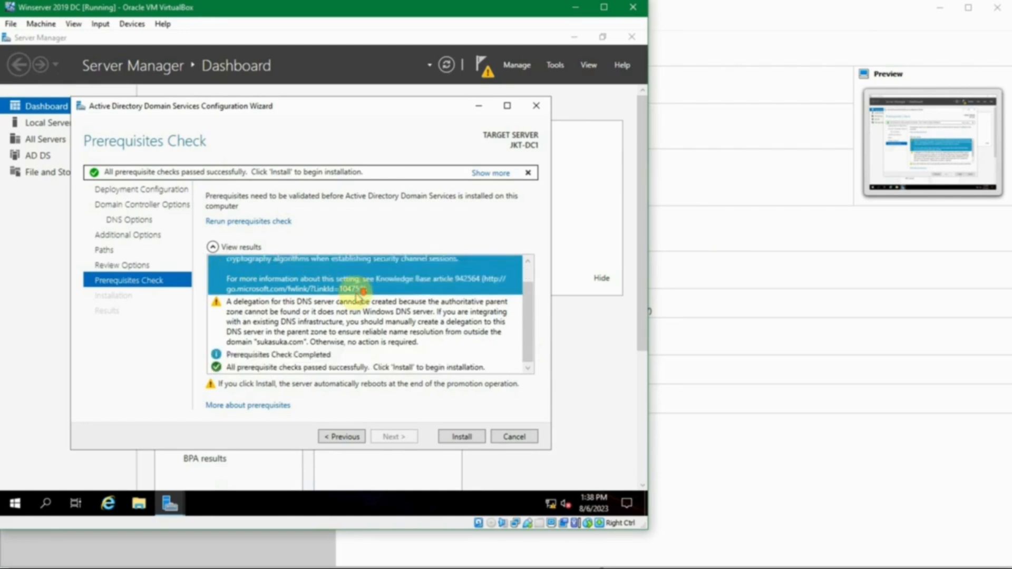
{"action": "left_click", "coordinate": [356, 307]}
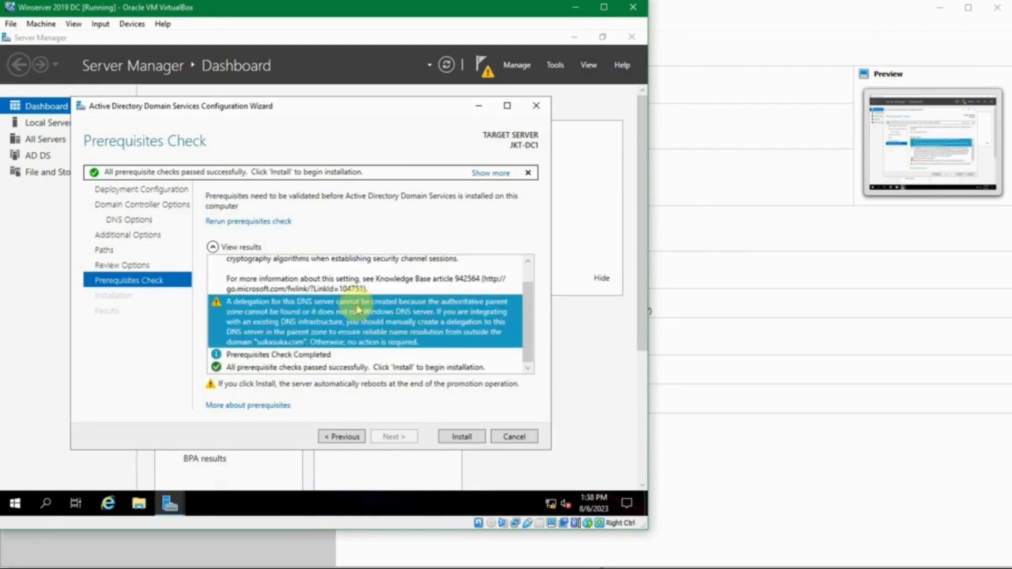
{"action": "left_click", "coordinate": [357, 307]}
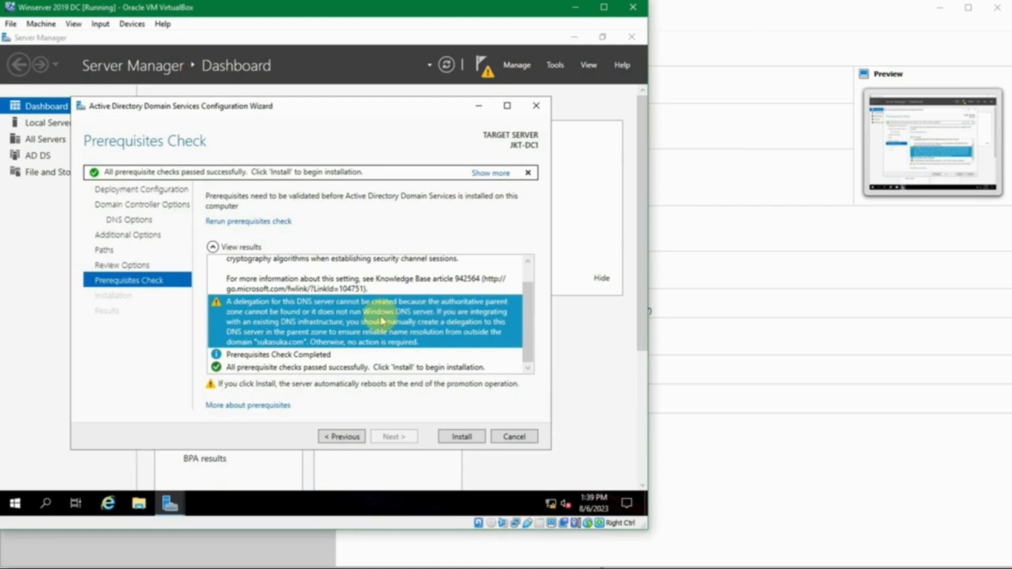
{"action": "left_click", "coordinate": [331, 367]}
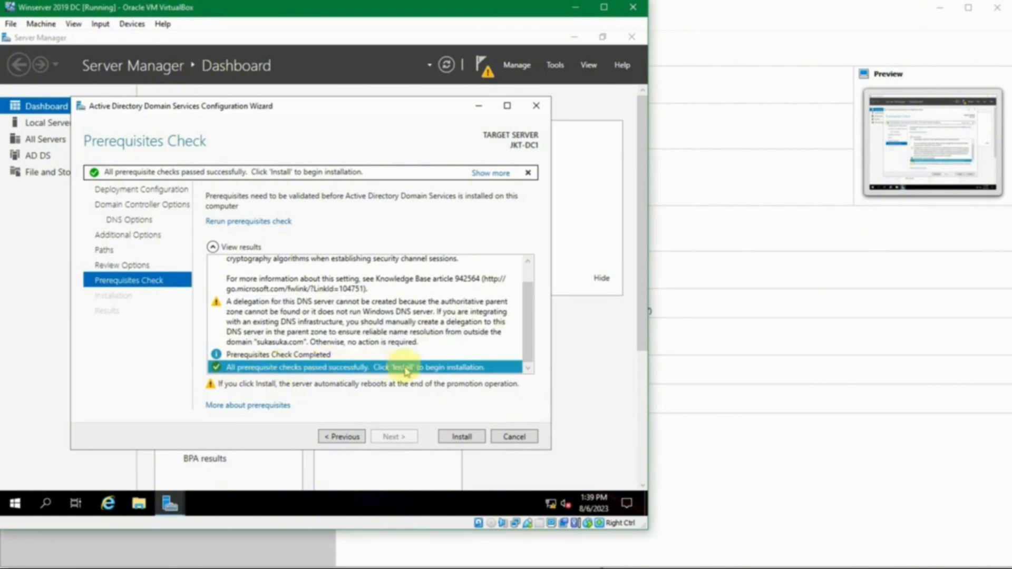
{"action": "left_click", "coordinate": [454, 441]}
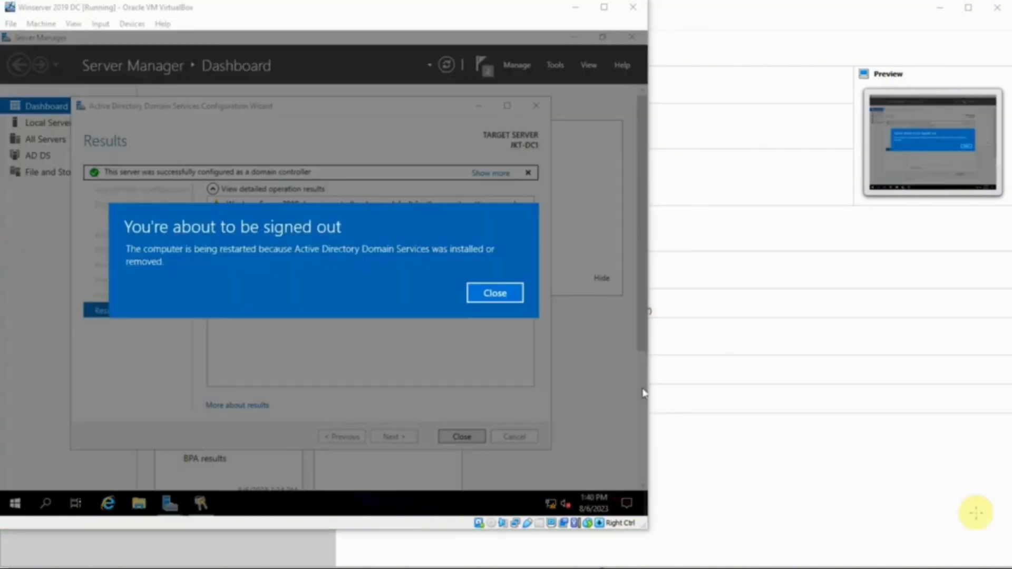
Dismiss the sign-out notice and return to the restarted JKT-DC1's Server Manager dashboard
{"action": "left_click", "coordinate": [408, 248]}
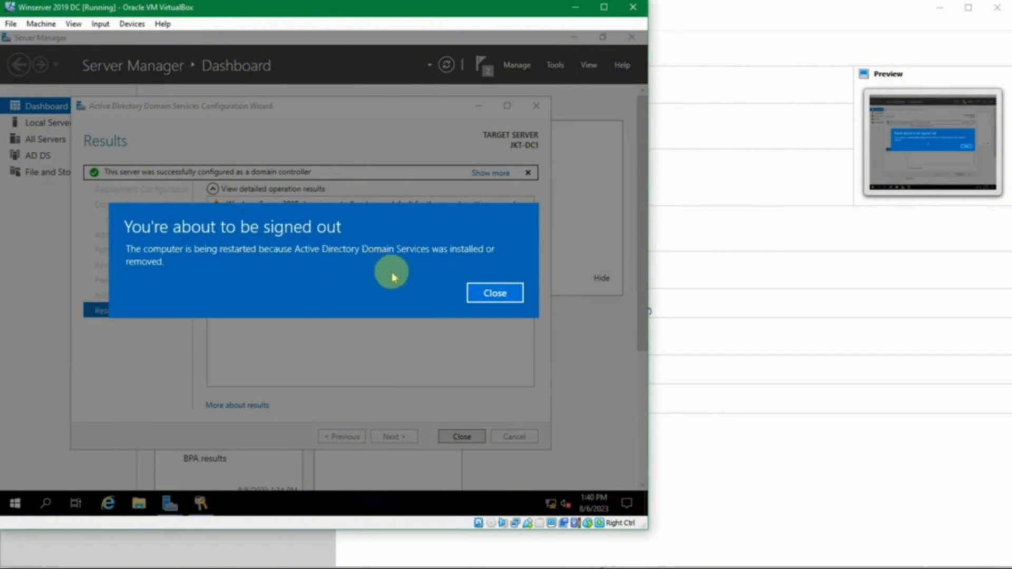
{"action": "left_click", "coordinate": [494, 295]}
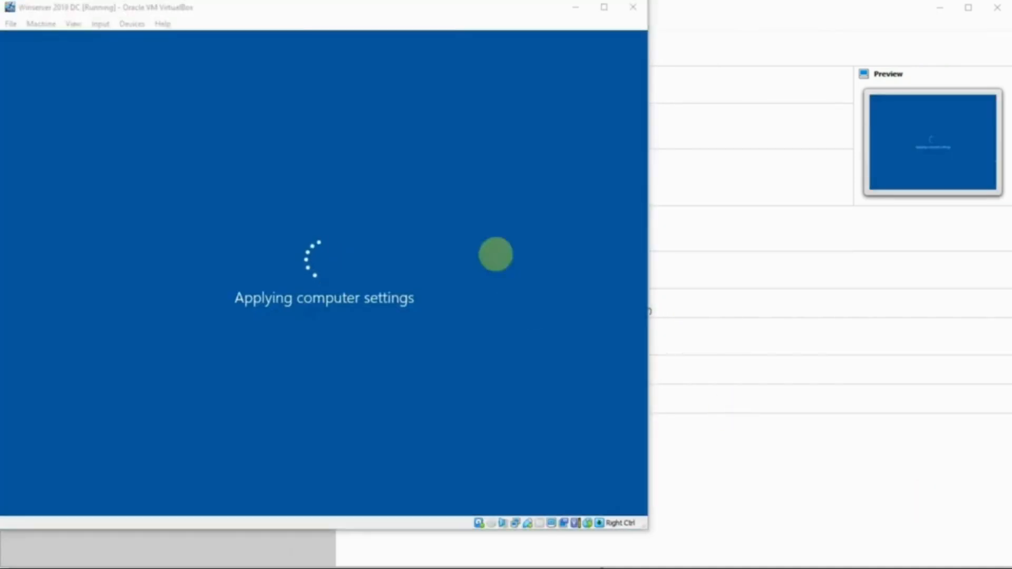
{"action": "left_click", "coordinate": [424, 17]}
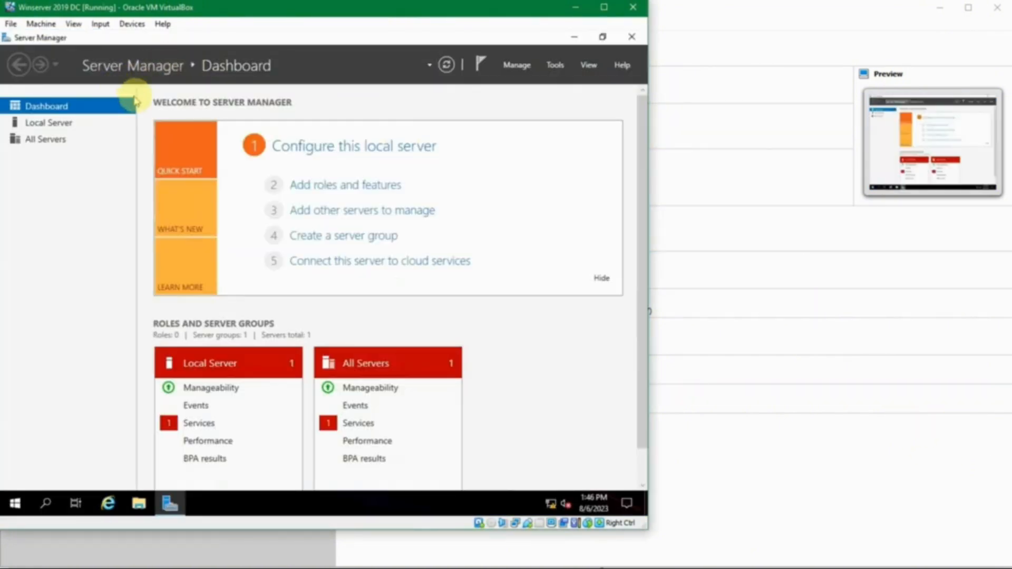
Show the Local Server page listing JKT-DC1 in sukasuka.com at 192.168.56.11
{"action": "left_click", "coordinate": [80, 125]}
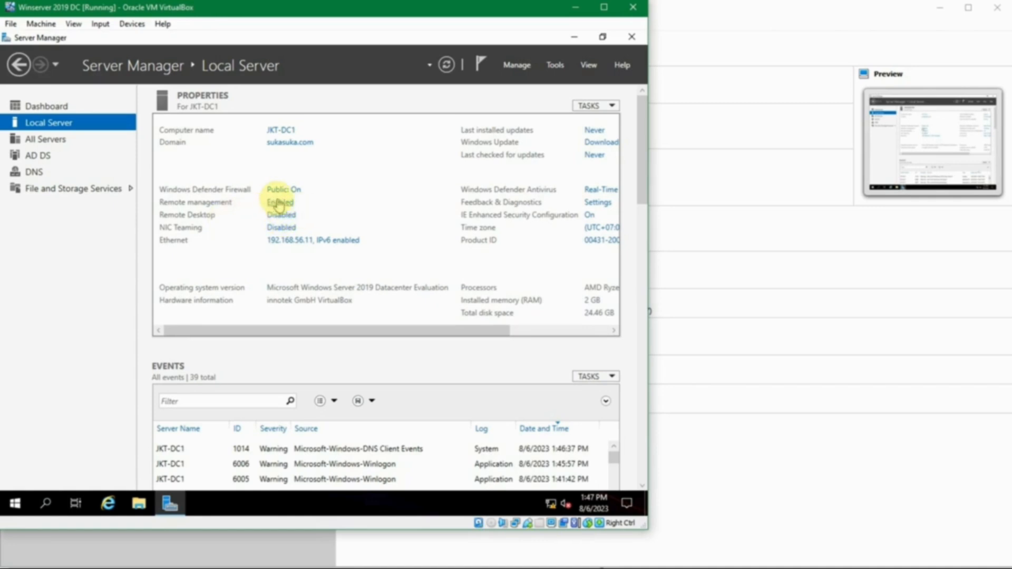
Untick Internet Protocol Version 6 on the Ethernet adapter, apply, and close its status window
{"action": "left_click", "coordinate": [287, 240]}
{"action": "left_click", "coordinate": [178, 164]}
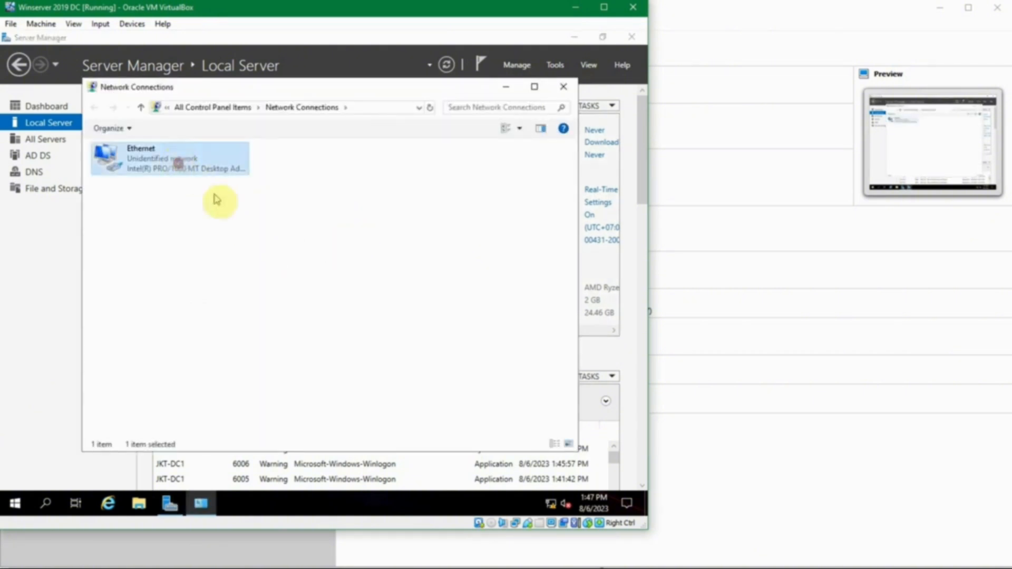
{"action": "double_click", "coordinate": [171, 160]}
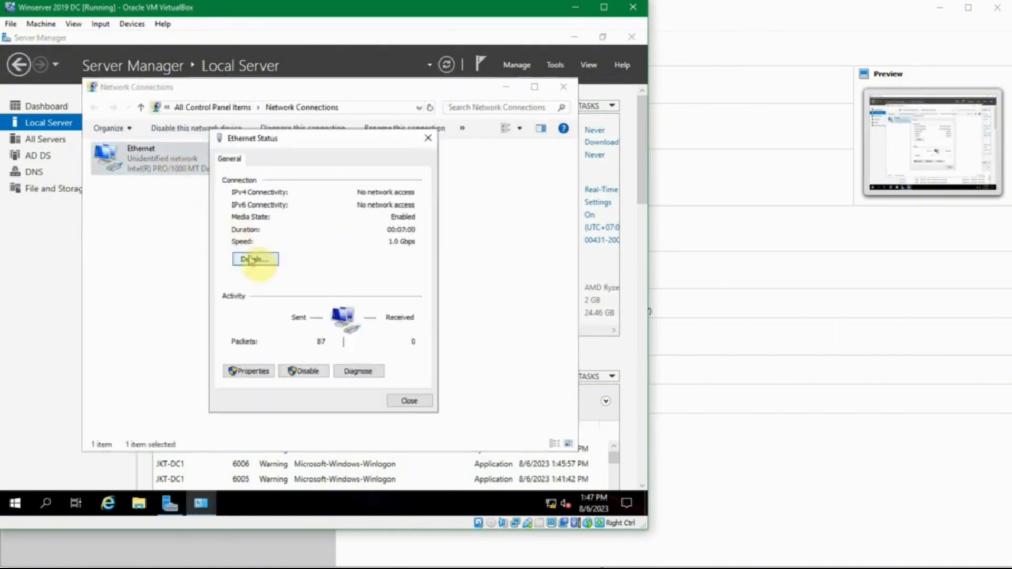
{"action": "left_click", "coordinate": [259, 372]}
{"action": "scroll", "coordinate": [279, 309], "scroll_direction": "down", "scroll_amount": 1}
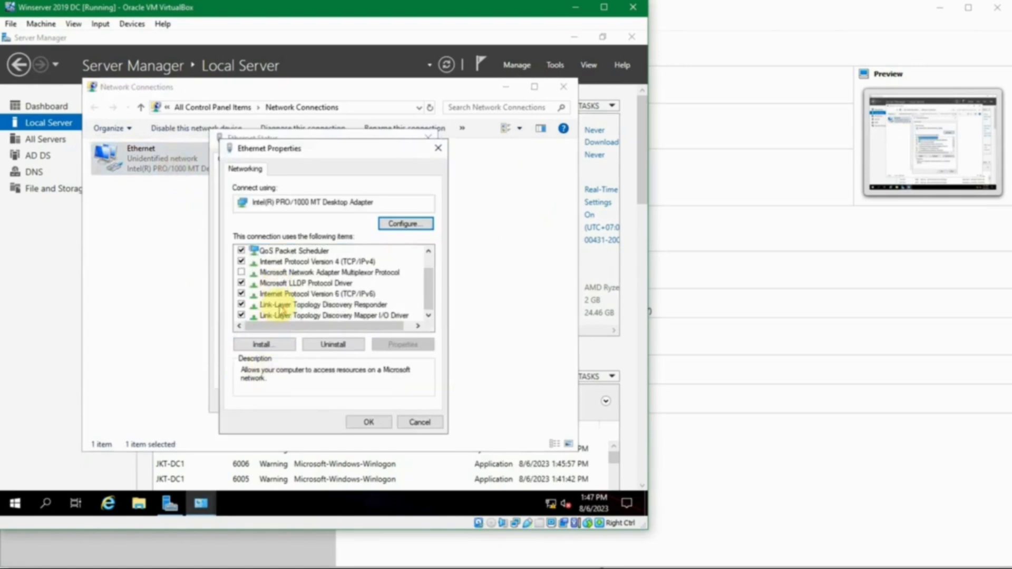
{"action": "left_click", "coordinate": [245, 293]}
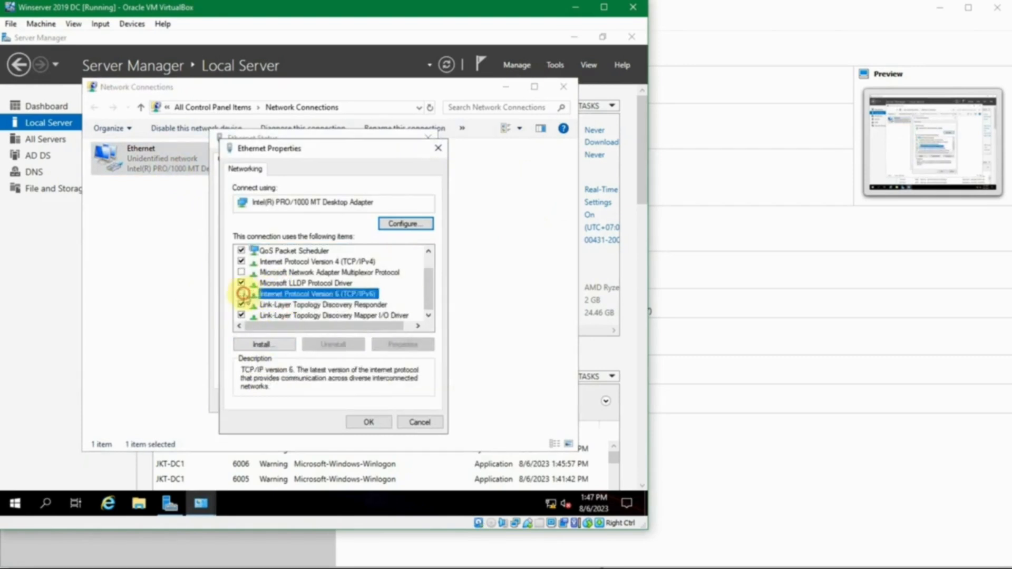
{"action": "left_click", "coordinate": [388, 421]}
{"action": "left_click", "coordinate": [405, 404]}
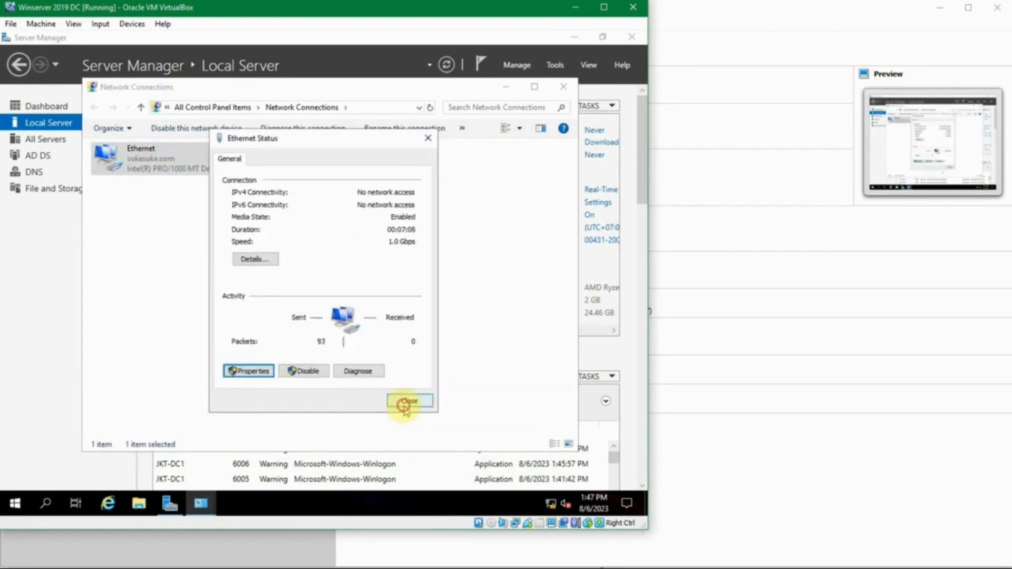
Refresh Local Server properties to confirm Ethernet shows only 192.168.56.11 and firewall Domain: On
{"action": "left_click", "coordinate": [563, 86]}
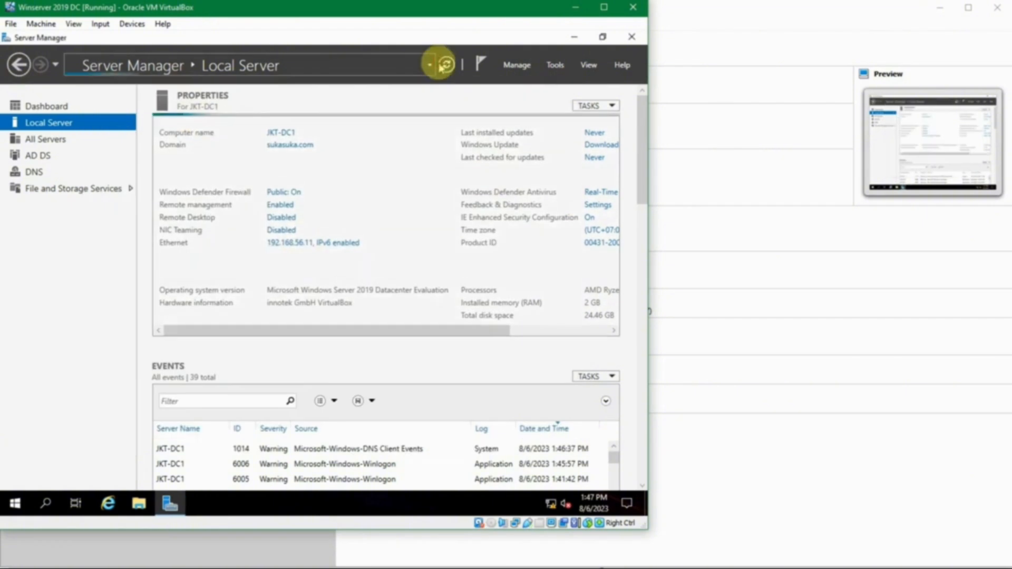
{"action": "left_click", "coordinate": [446, 64]}
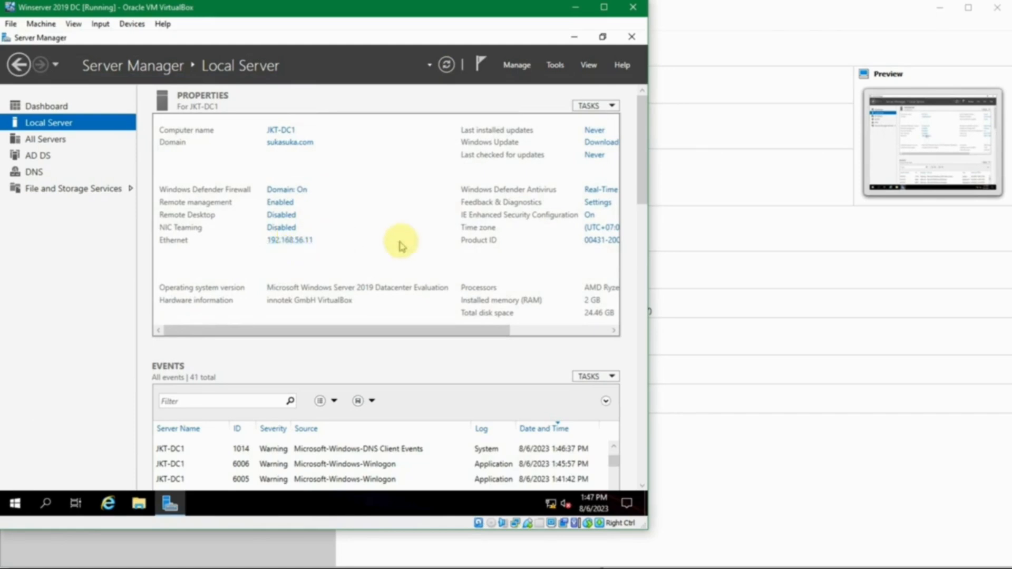
{"action": "left_click_drag", "start_coordinate": [504, 331], "coordinate": [600, 327]}
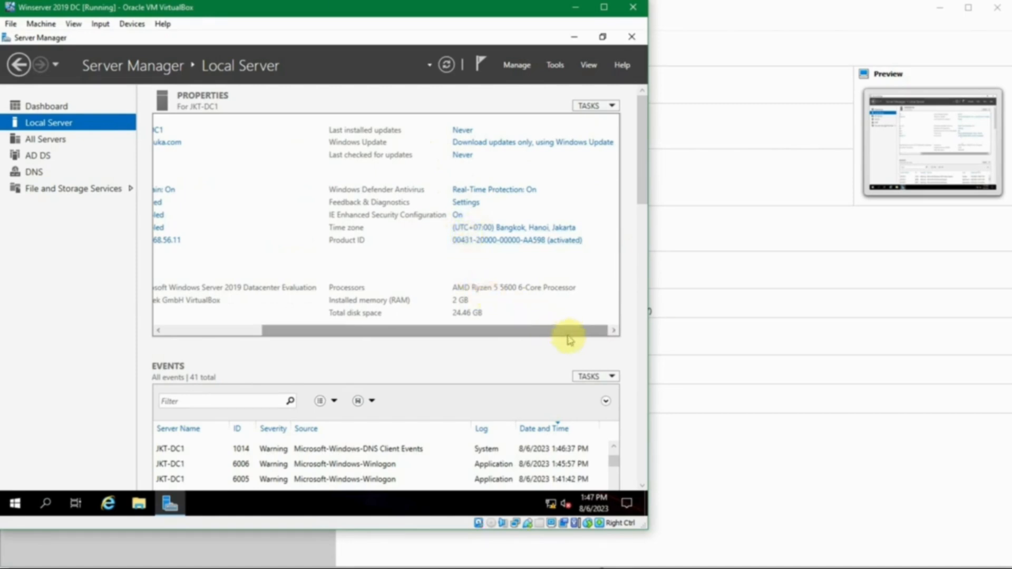
{"action": "left_click_drag", "start_coordinate": [554, 332], "coordinate": [410, 330]}
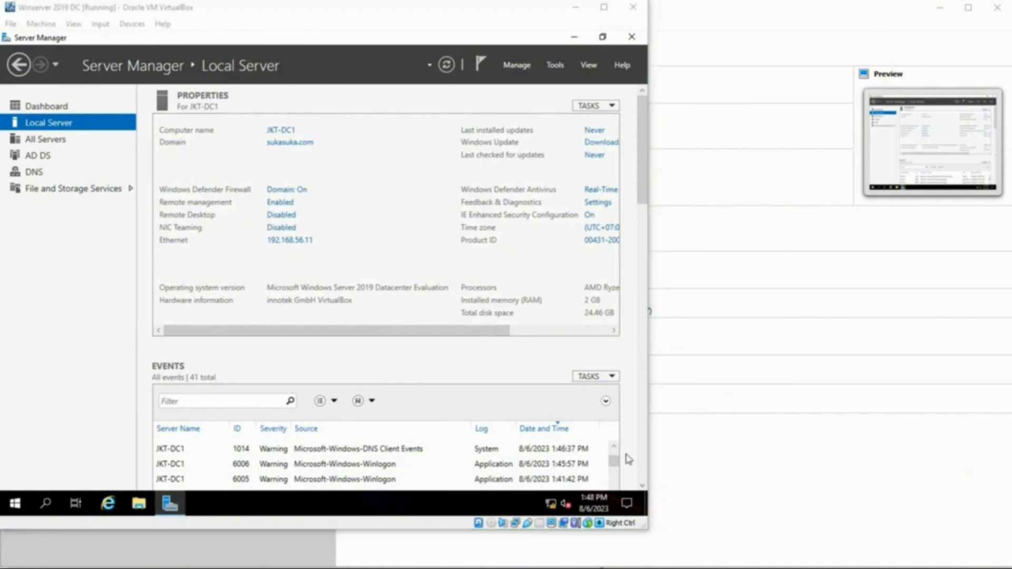
Sign out of the server from the Start power-user menu
{"action": "left_click", "coordinate": [16, 504]}
{"action": "right_click", "coordinate": [16, 504]}
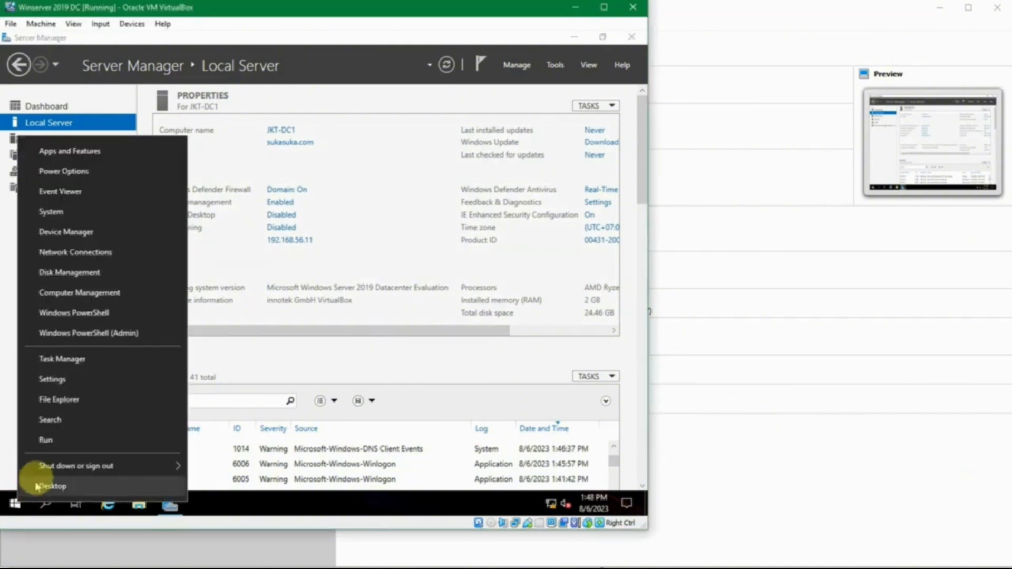
{"action": "mouse_move", "coordinate": [85, 466]}
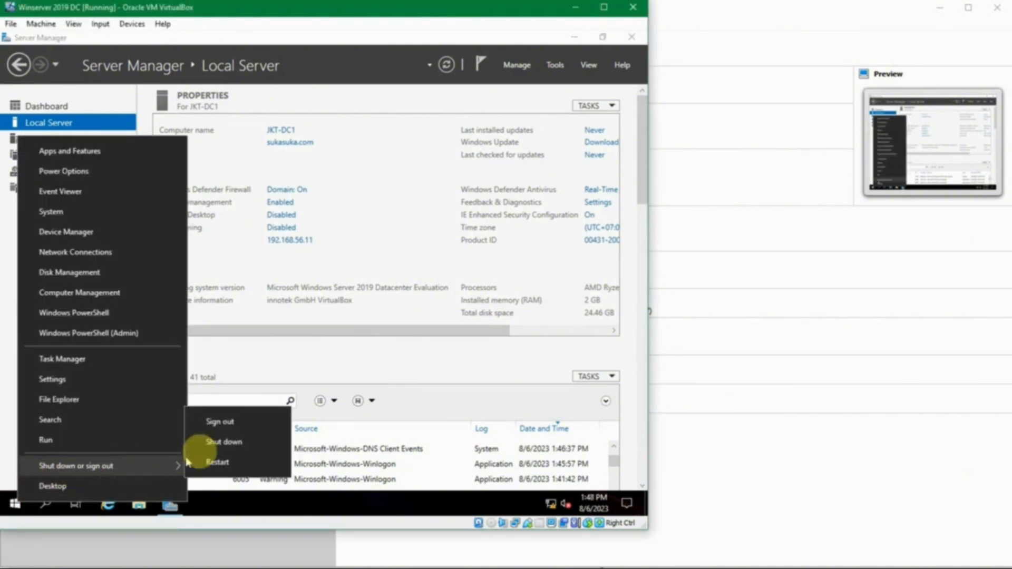
{"action": "left_click", "coordinate": [233, 424]}
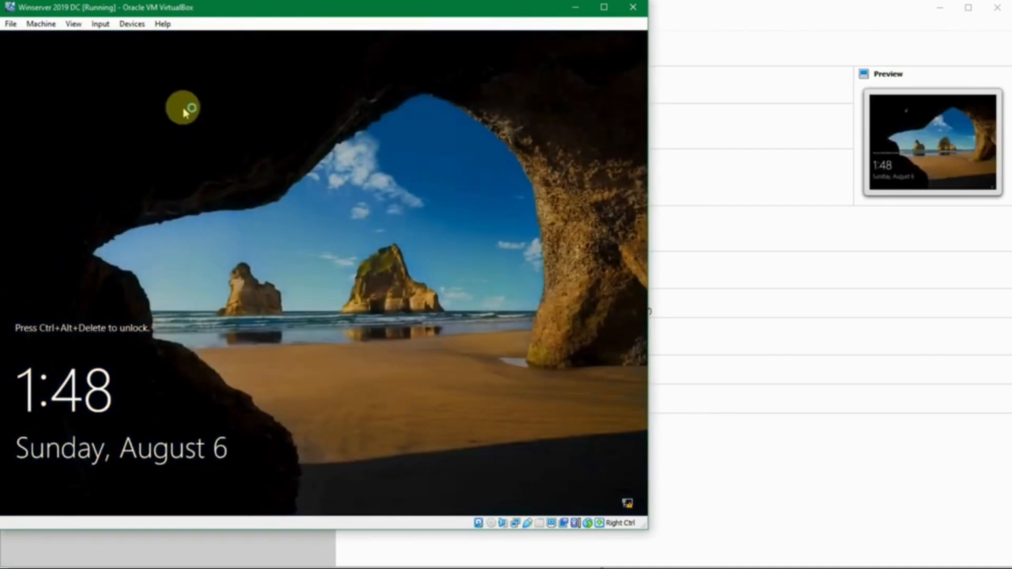
Sign back in as domain Administrator and launch DNS Manager from Server Manager Tools
{"action": "key", "text": "ctrl+Delete"}
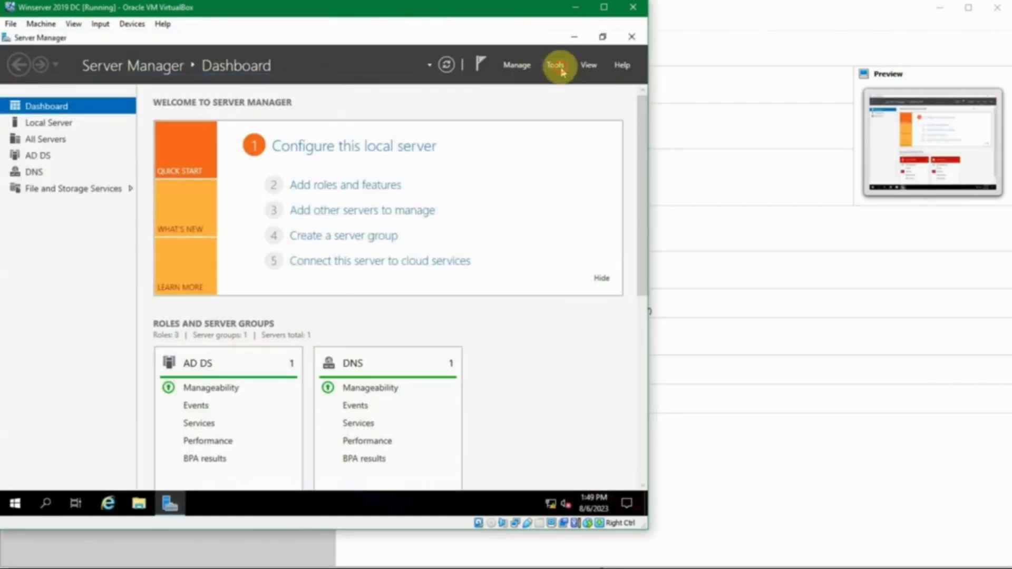
{"action": "left_click", "coordinate": [555, 64]}
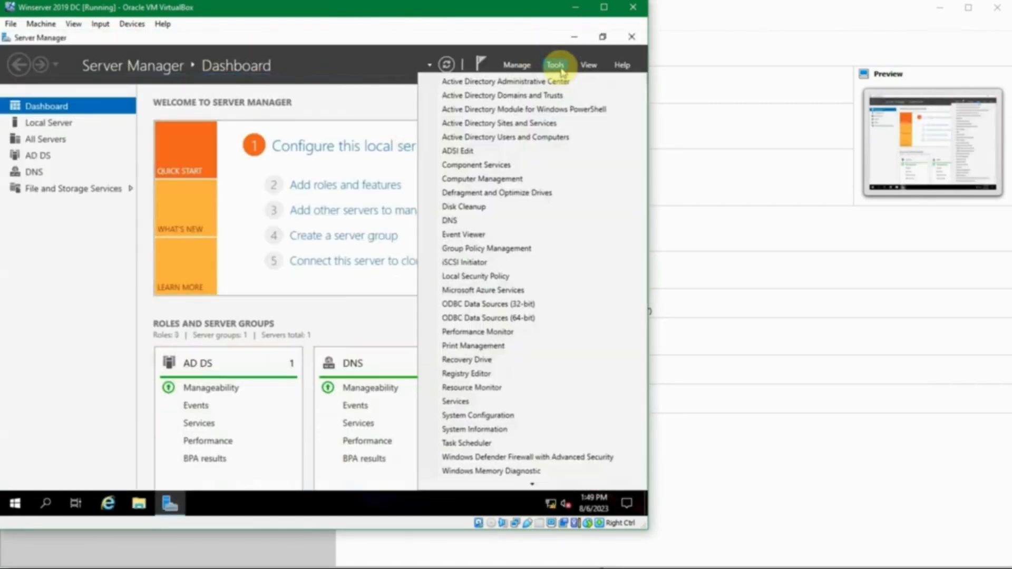
{"action": "left_click", "coordinate": [482, 220]}
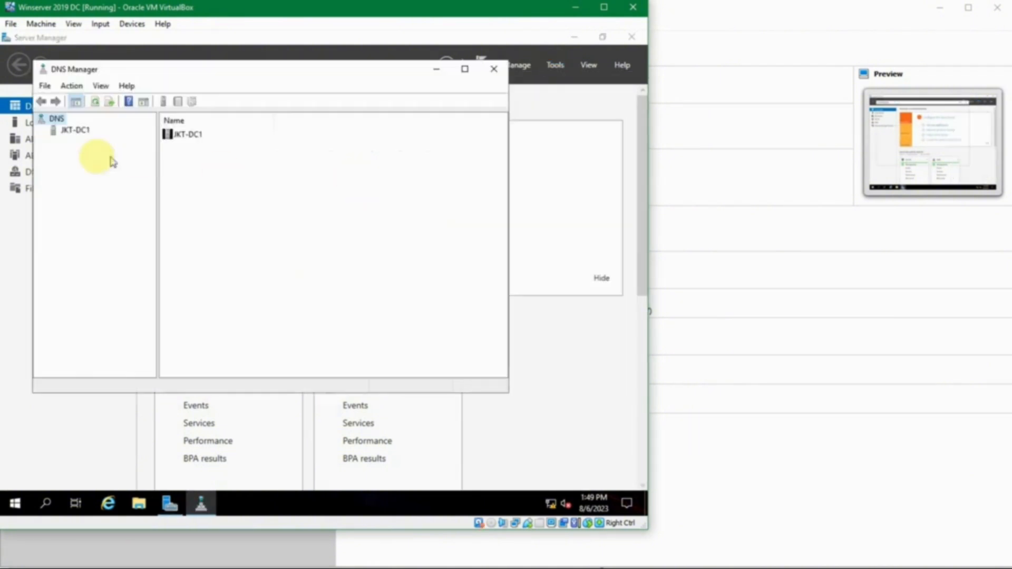
Expand JKT-DC1 and browse Forward Lookup, Reverse Lookup, Trust Points and Conditional Forwarders folders
{"action": "left_click", "coordinate": [72, 131]}
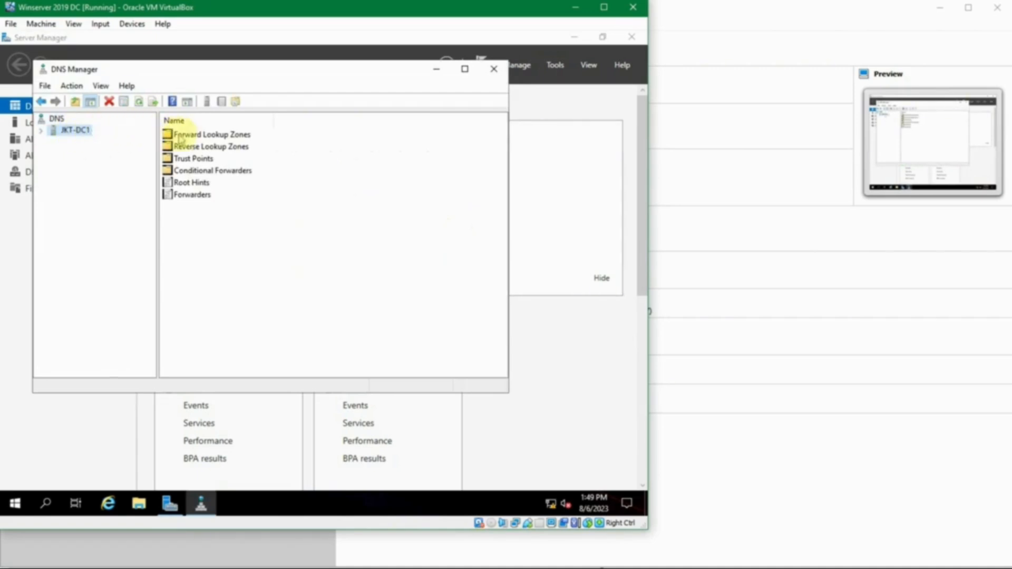
{"action": "left_click", "coordinate": [42, 132]}
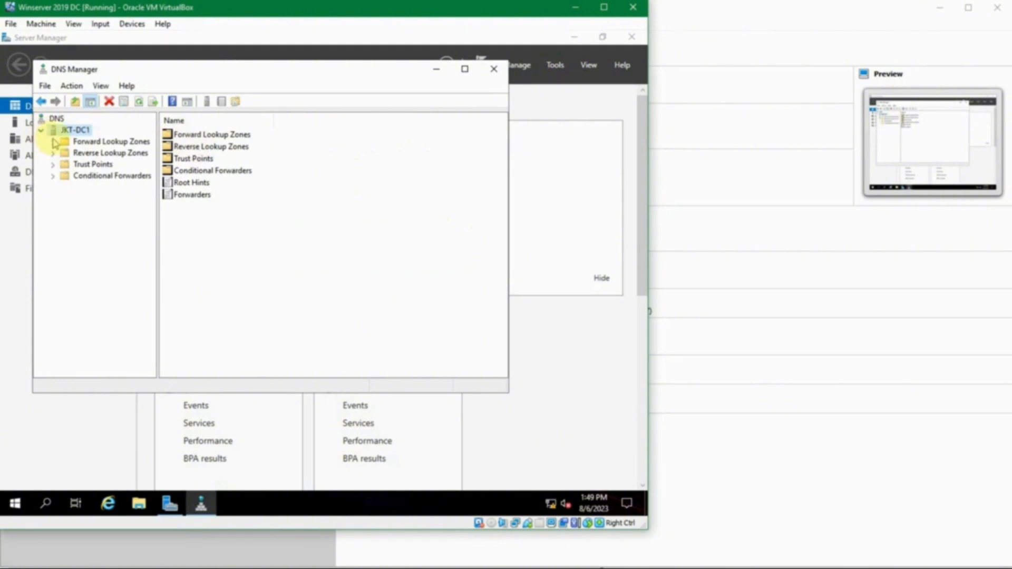
{"action": "left_click", "coordinate": [55, 142]}
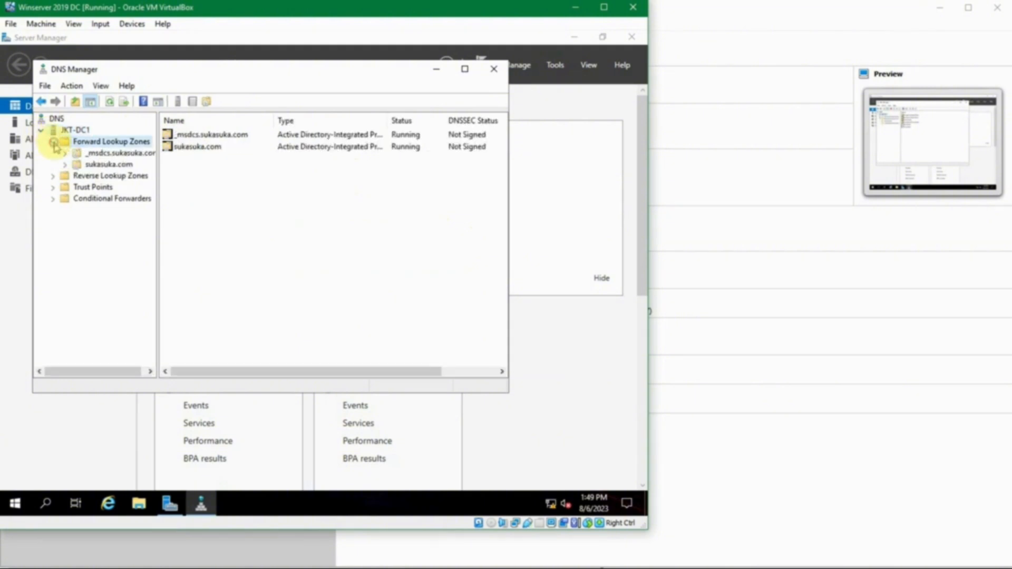
{"action": "left_click", "coordinate": [57, 176]}
{"action": "left_click", "coordinate": [55, 187]}
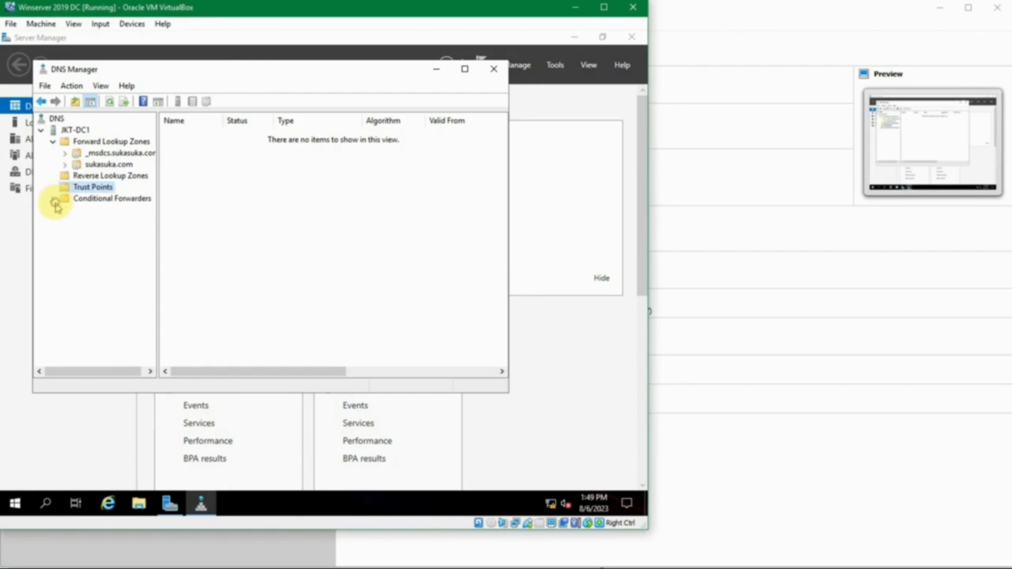
{"action": "left_click", "coordinate": [87, 199]}
Expand the _msdcs.sukasuka.com zone, widen the tree pane, and open its dc folder's _tcp subfolder
{"action": "double_click", "coordinate": [79, 153]}
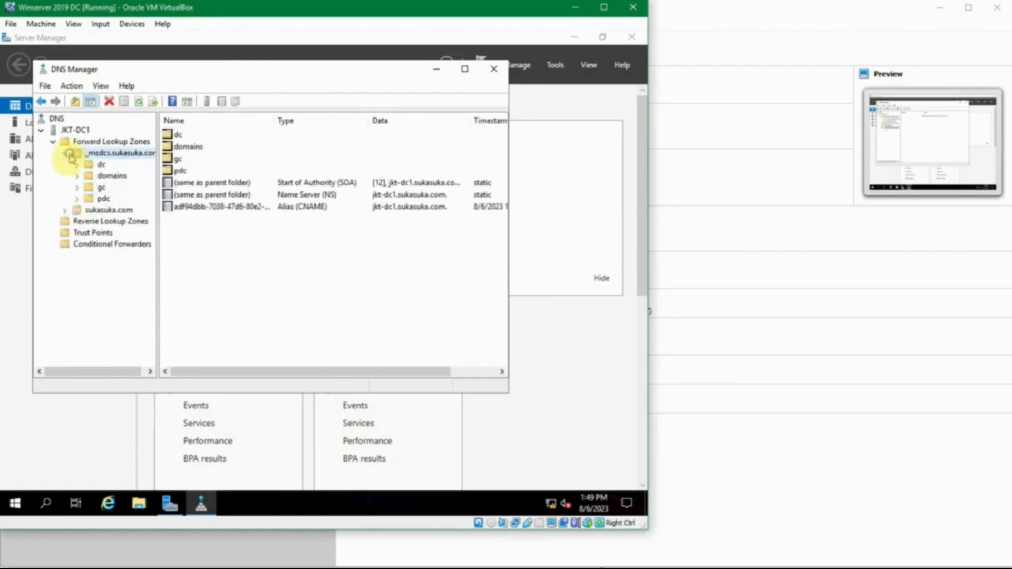
{"action": "left_click", "coordinate": [95, 165]}
{"action": "left_click", "coordinate": [84, 154]}
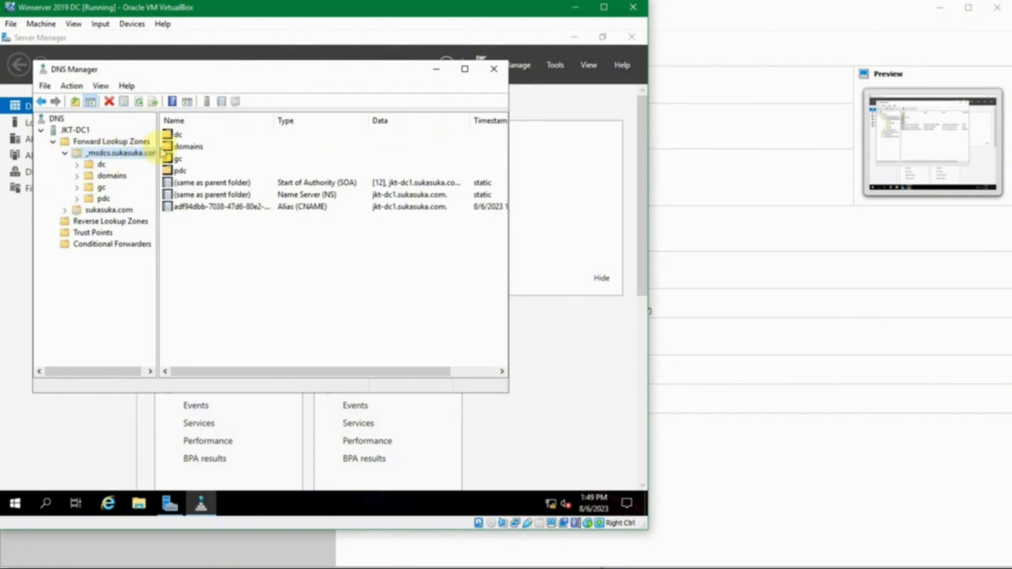
{"action": "left_click_drag", "start_coordinate": [158, 154], "coordinate": [170, 154]}
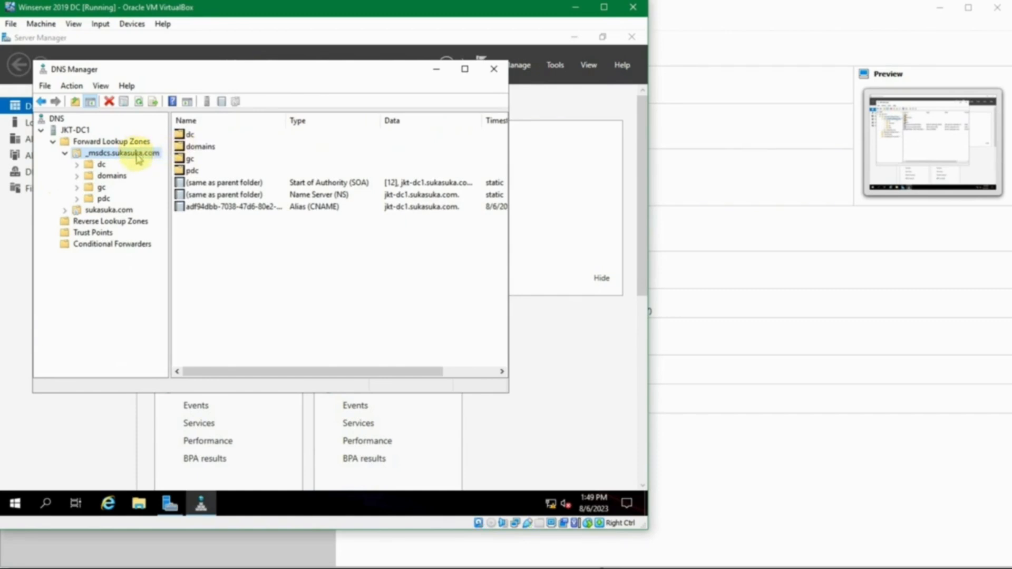
{"action": "left_click", "coordinate": [210, 181]}
{"action": "left_click", "coordinate": [203, 136]}
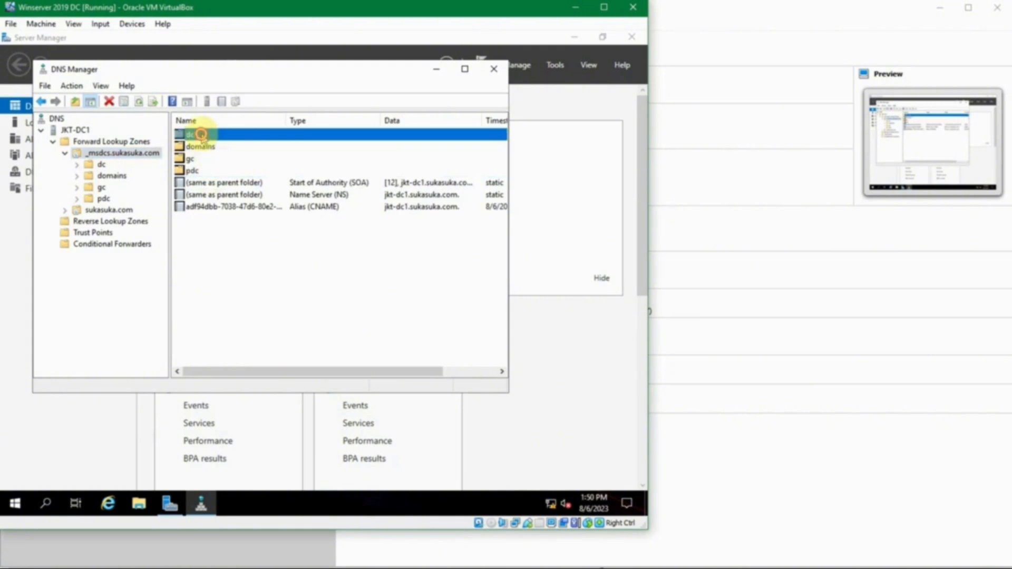
{"action": "double_click", "coordinate": [201, 135]}
{"action": "left_click", "coordinate": [202, 145]}
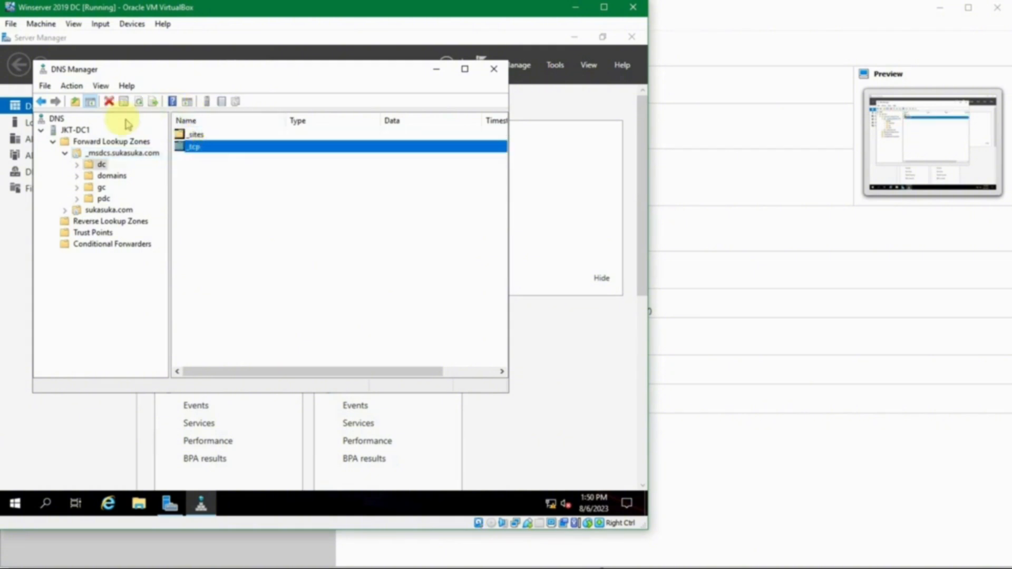
Expand dc to show _sites and _tcp, then review the zone's SOA, NS and CNAME records
{"action": "left_click", "coordinate": [101, 165]}
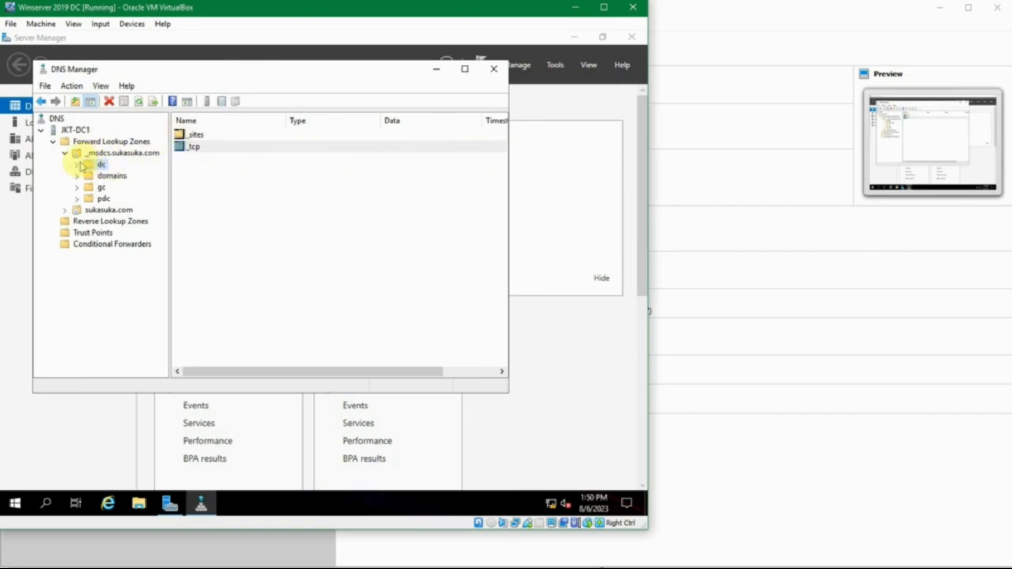
{"action": "left_click", "coordinate": [78, 165]}
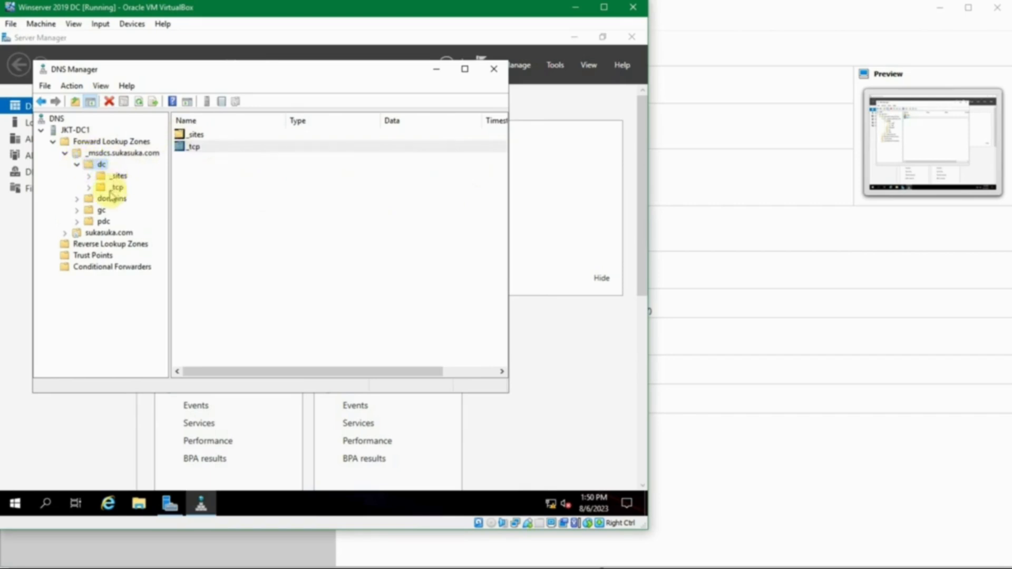
{"action": "left_click", "coordinate": [109, 153]}
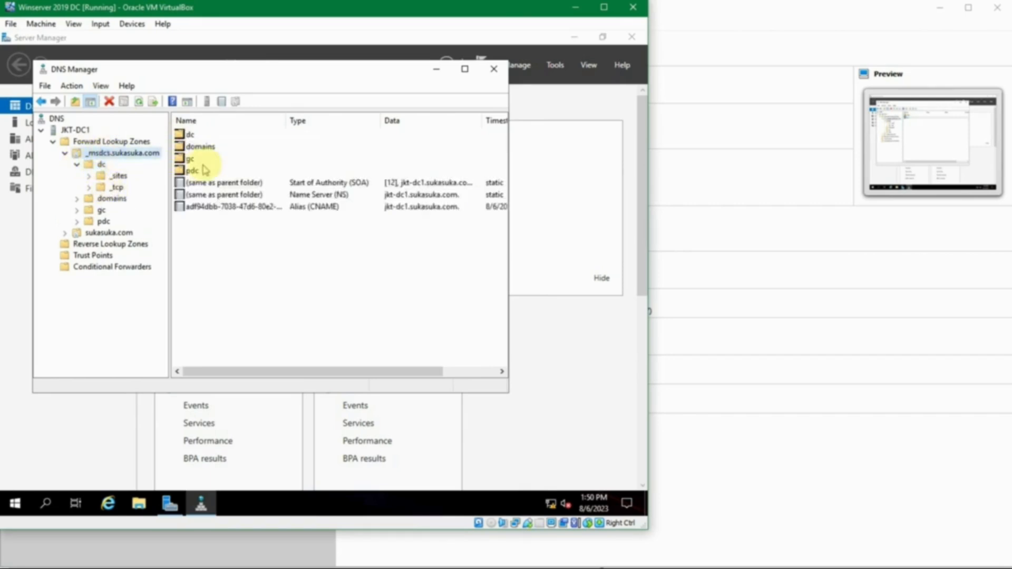
{"action": "left_click", "coordinate": [198, 182]}
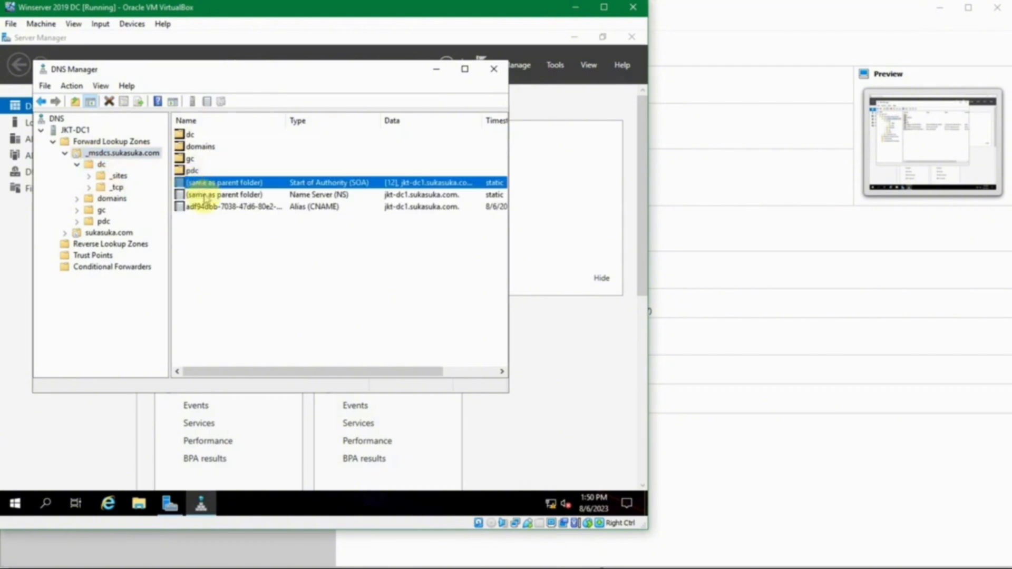
{"action": "left_click", "coordinate": [204, 196]}
{"action": "left_click", "coordinate": [201, 206]}
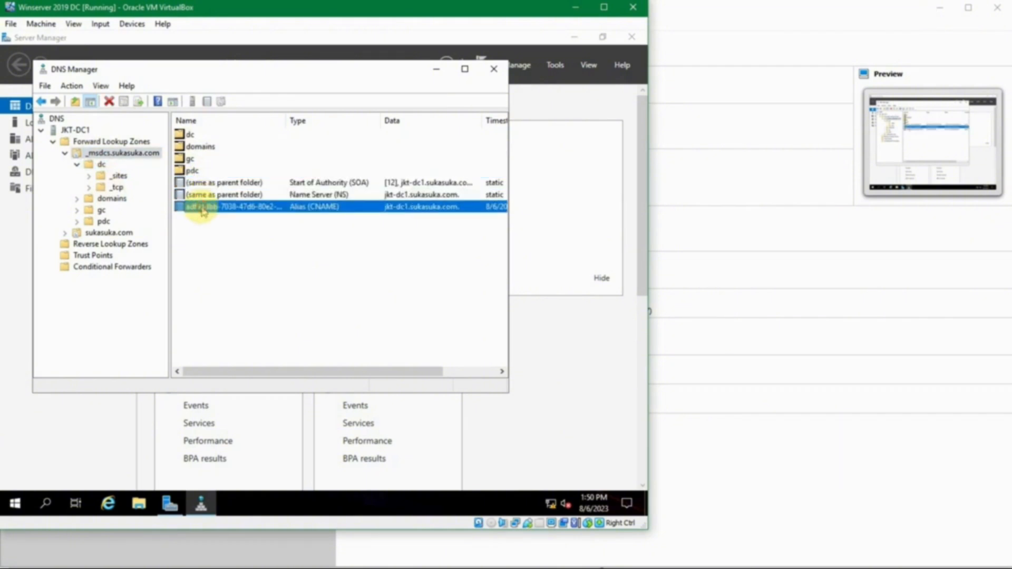
Expand sukasuka.com and review its jkt-dc1 host records at 192.168.56.11, DomainDnsZones and _udp
{"action": "double_click", "coordinate": [68, 232]}
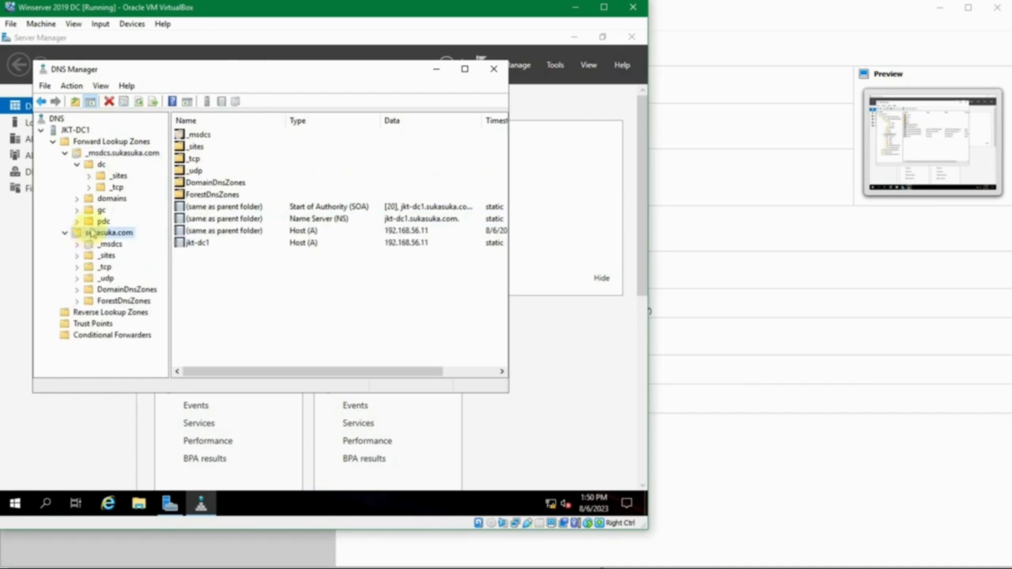
{"action": "left_click", "coordinate": [64, 154]}
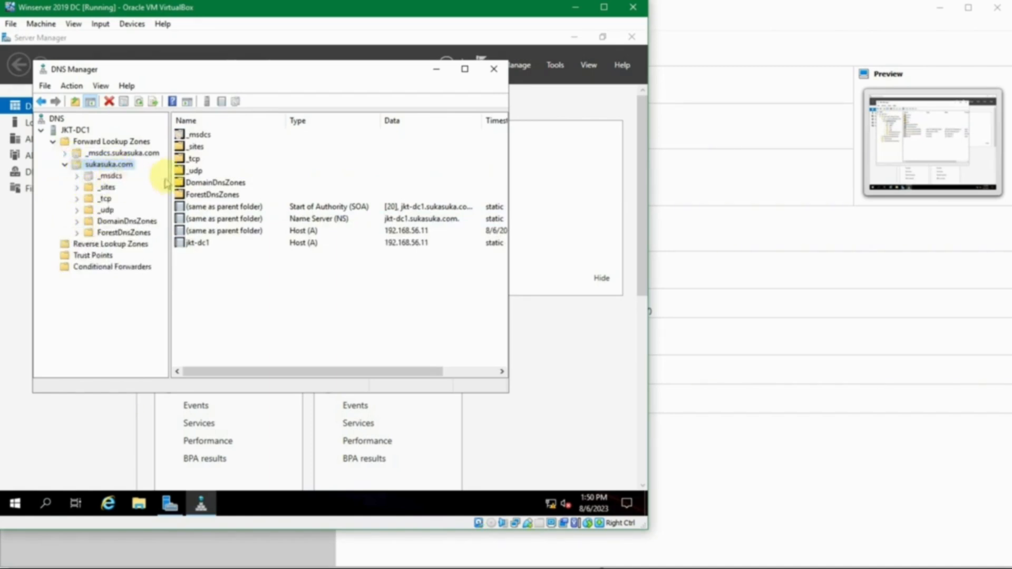
{"action": "left_click", "coordinate": [197, 242]}
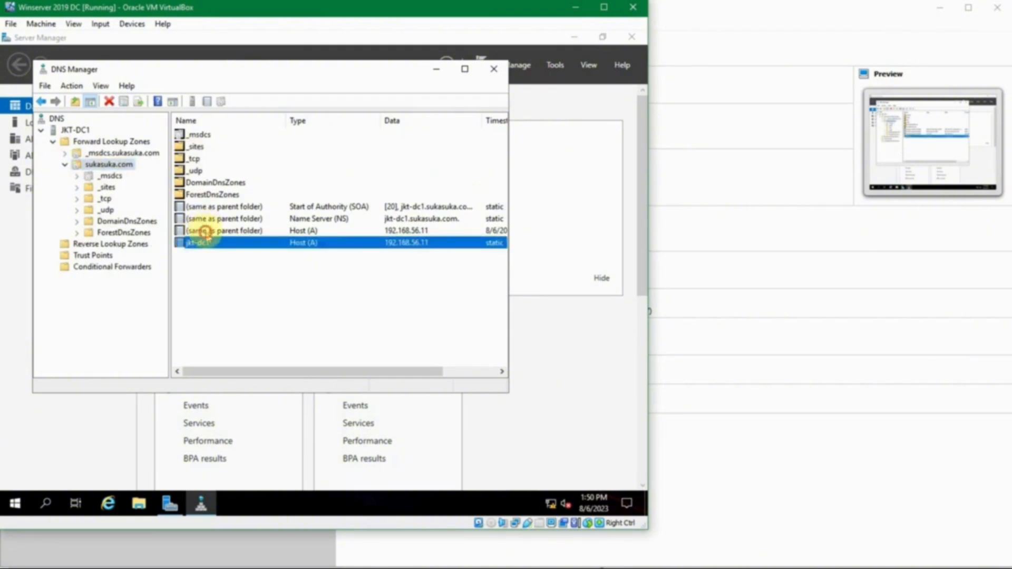
{"action": "left_click", "coordinate": [200, 231]}
{"action": "left_click", "coordinate": [206, 183]}
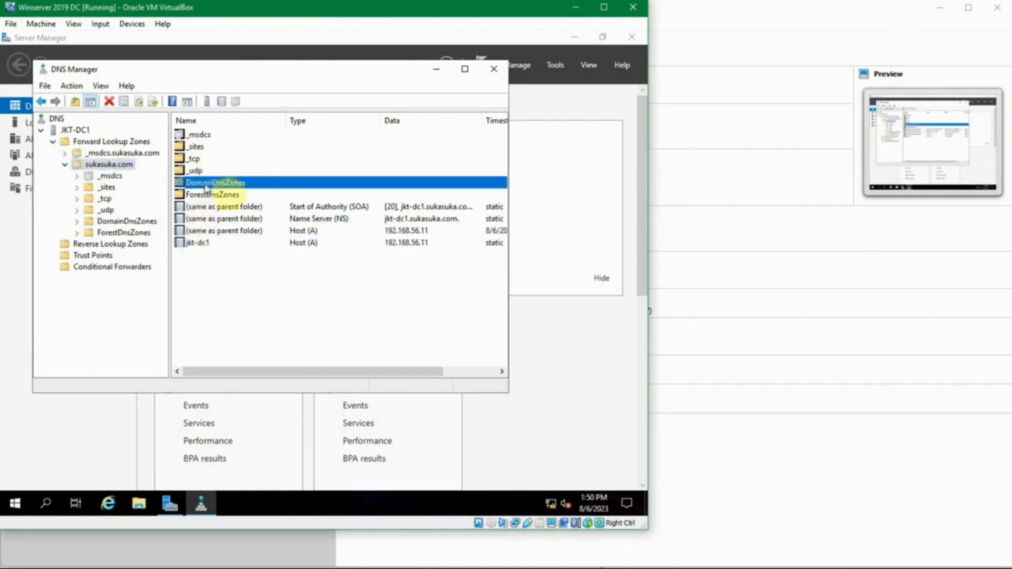
{"action": "left_click", "coordinate": [206, 171]}
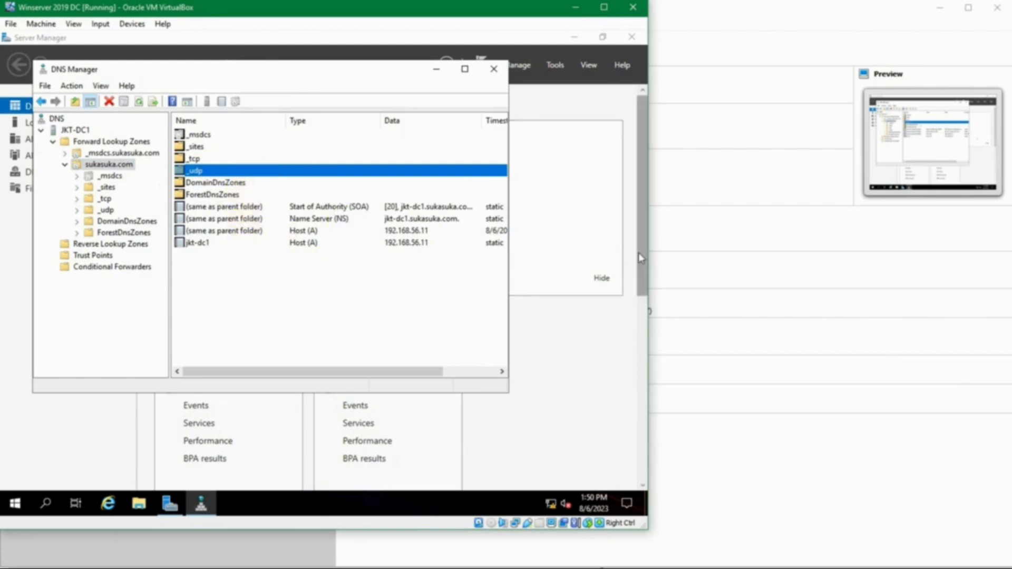
Open and collapse DomainDnsZones, then return to the Server Manager Dashboard
{"action": "left_click", "coordinate": [79, 220]}
{"action": "left_click", "coordinate": [79, 221]}
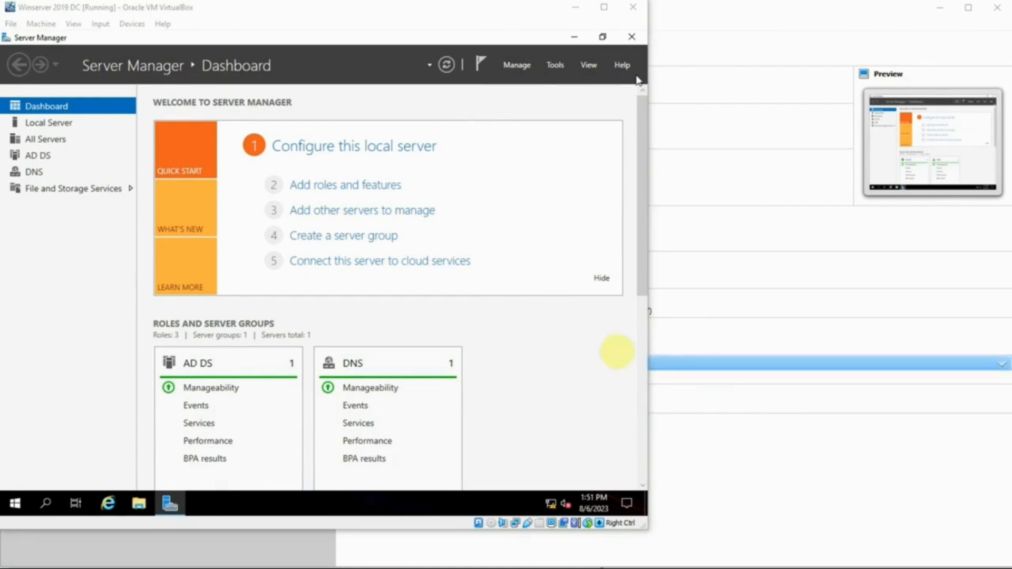
{"action": "left_click", "coordinate": [560, 340]}
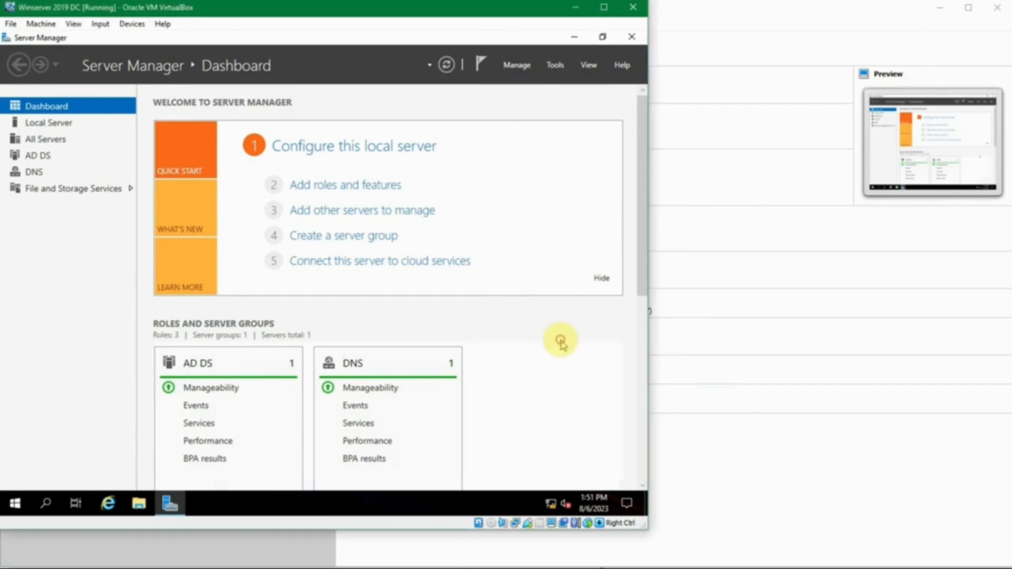